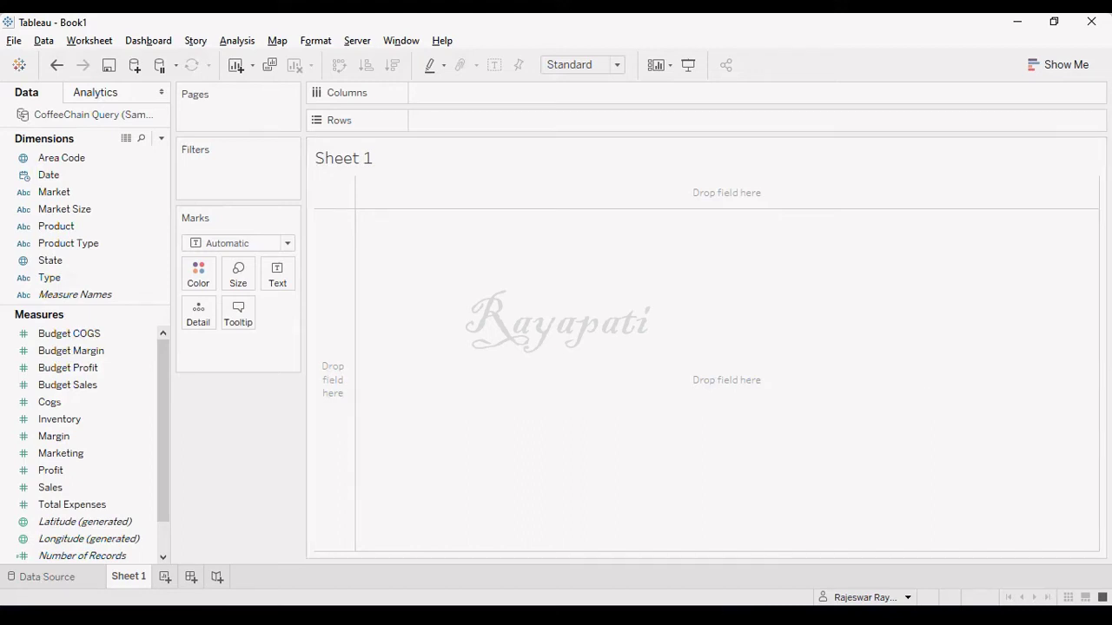
Switch to the browser and examine the "Actual vs. target" example charts in the LOD expressions article, comparing with the blank Tableau sheet
key("alt+Tab")
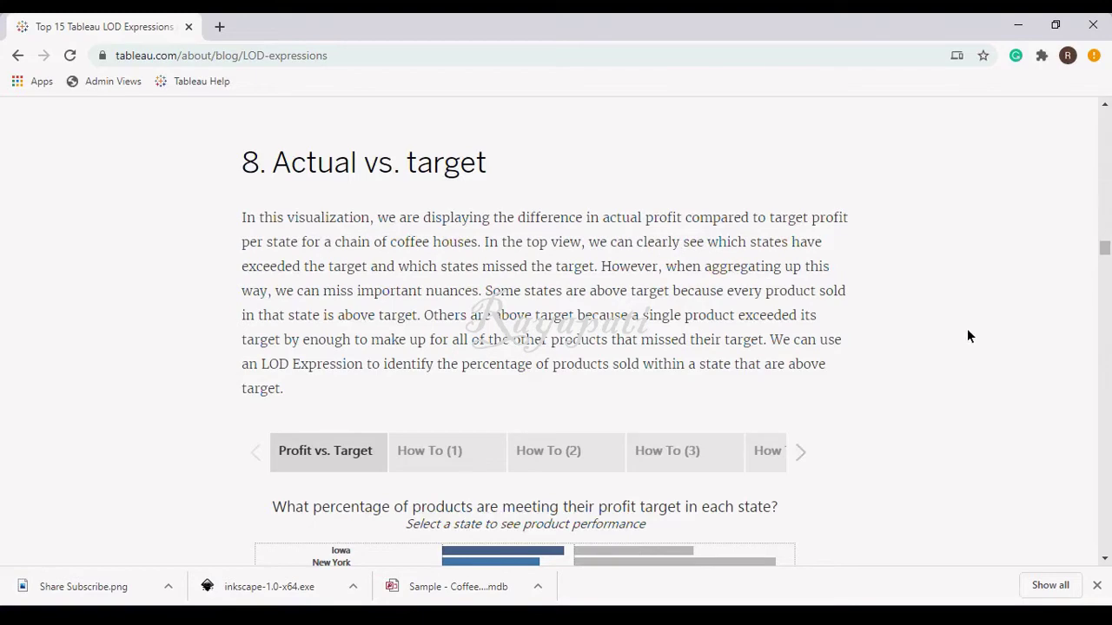
scroll(968, 337, "down", 4)
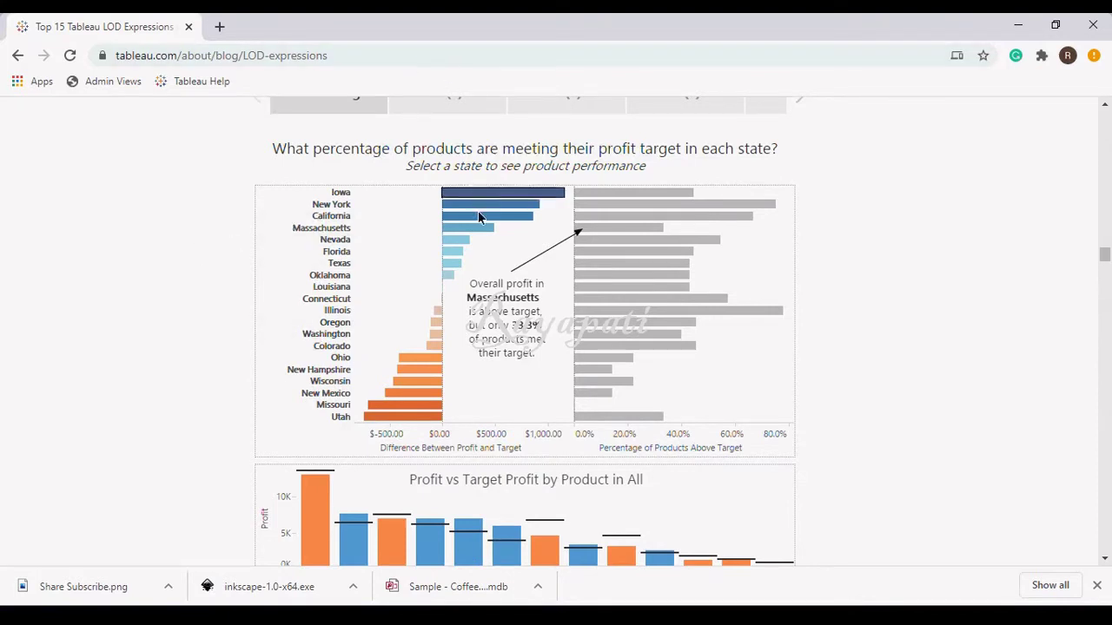
mouse_move(458, 200)
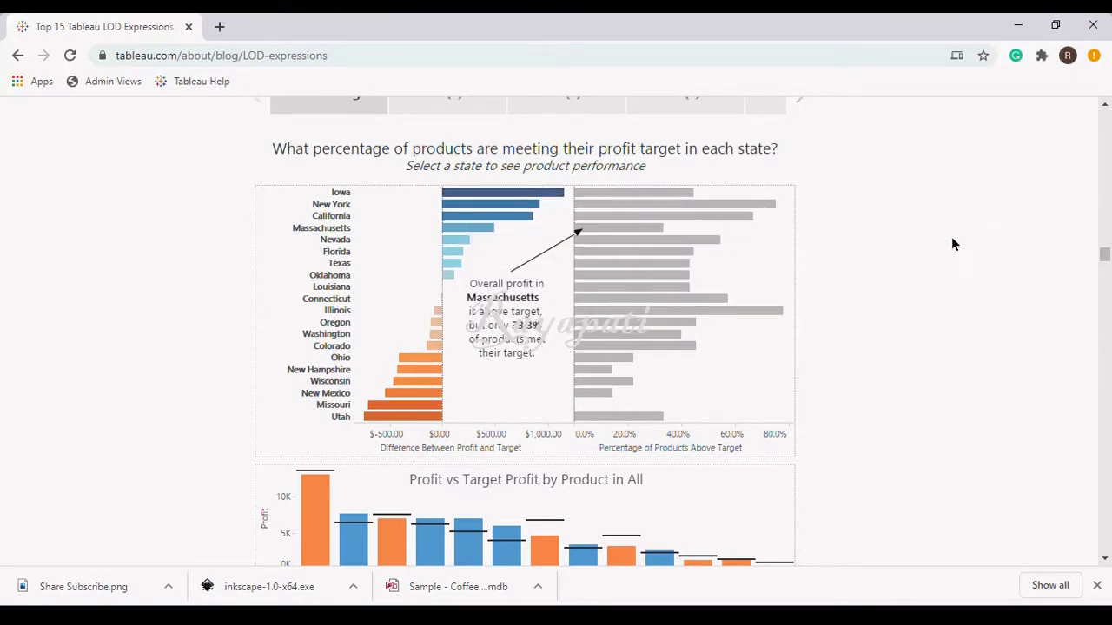
scroll(1038, 331, "down", 1)
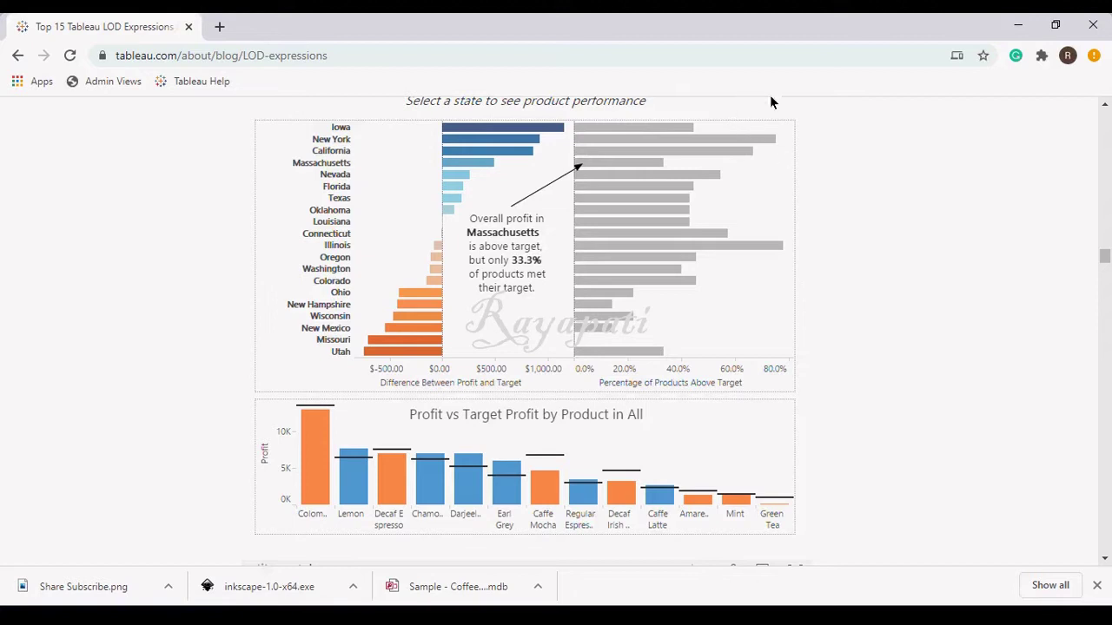
mouse_move(632, 125)
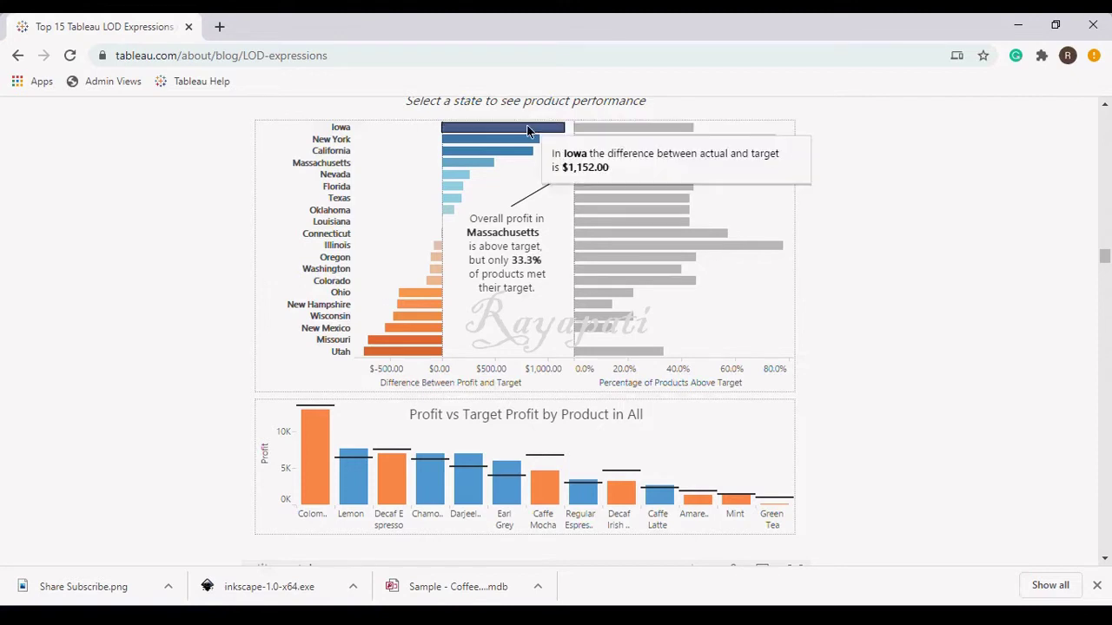
mouse_move(598, 132)
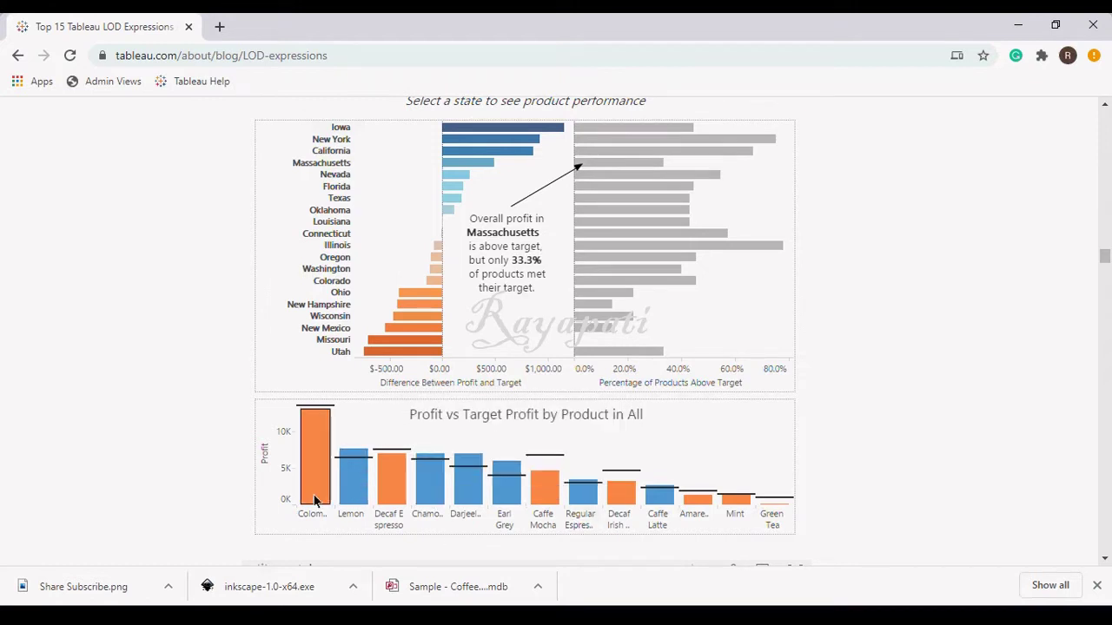
mouse_move(306, 430)
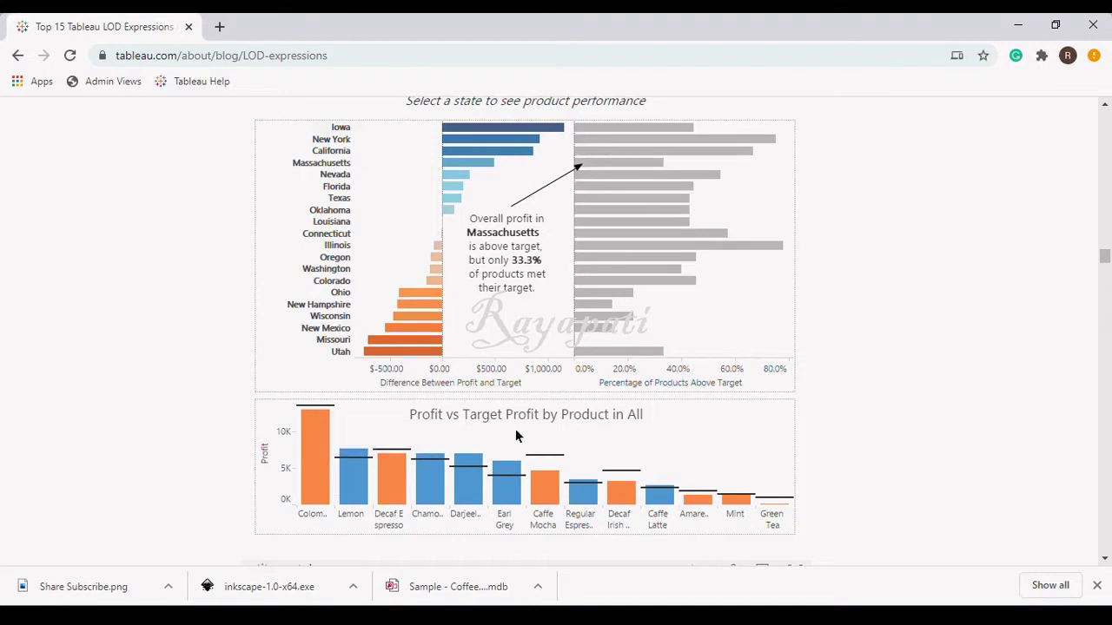
left_click(619, 611)
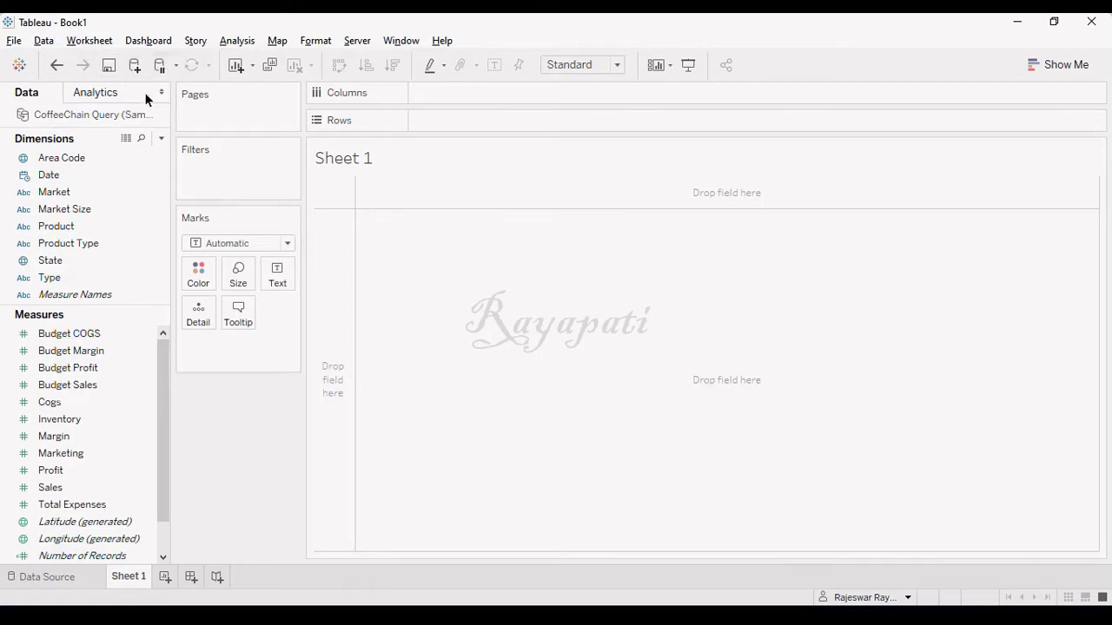
key("alt+Tab")
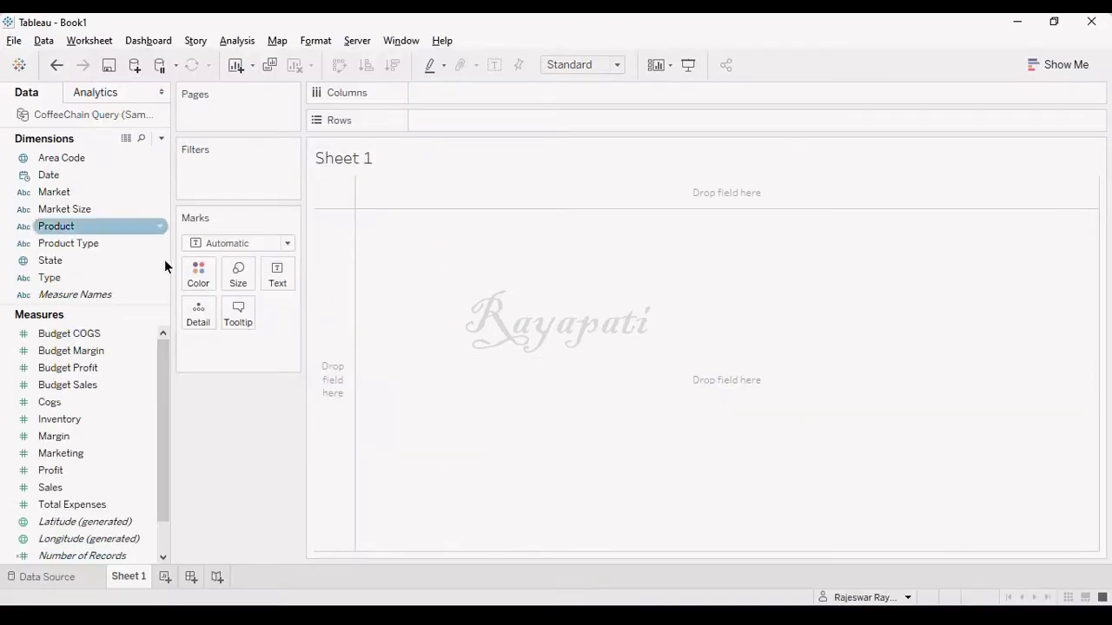
Build the table rows from State, with Product nested inside it
left_click_drag(86, 268, 465, 123)
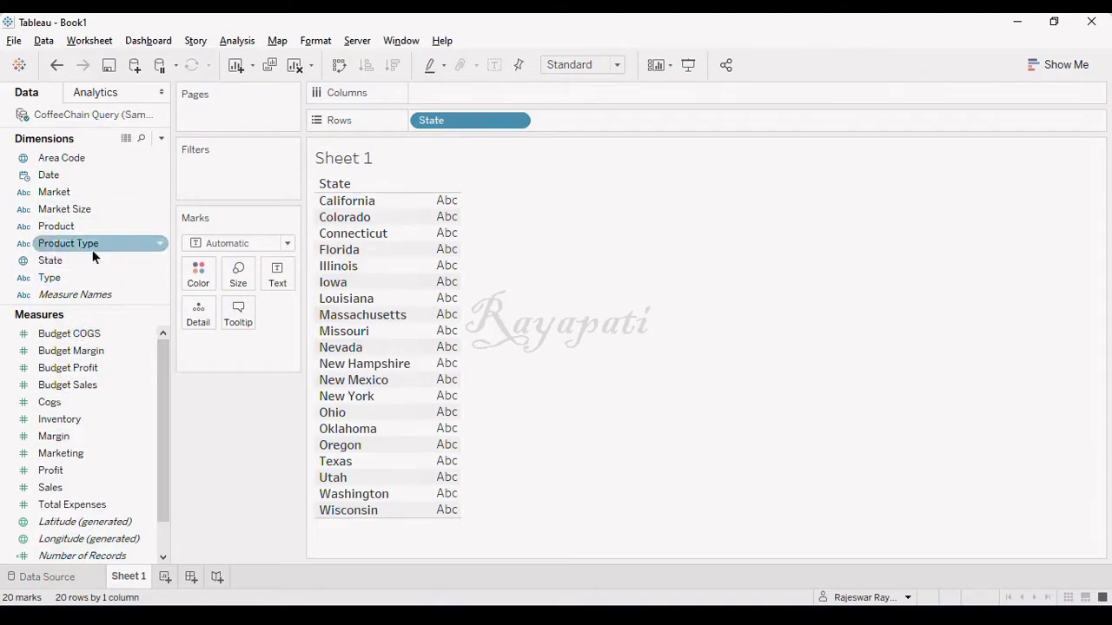
left_click_drag(66, 228, 579, 113)
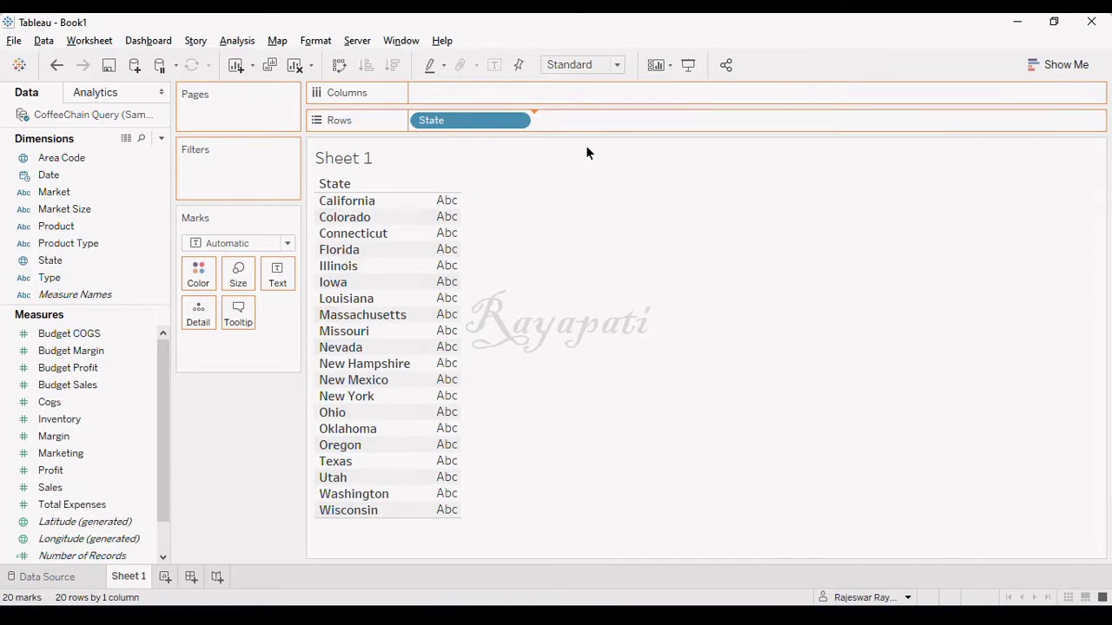
left_click_drag(585, 152, 586, 153)
Add Profit and Budget Profit as the table's values and compare them for the Amaretto and Caffe Mocha products in California
left_click_drag(50, 470, 275, 278)
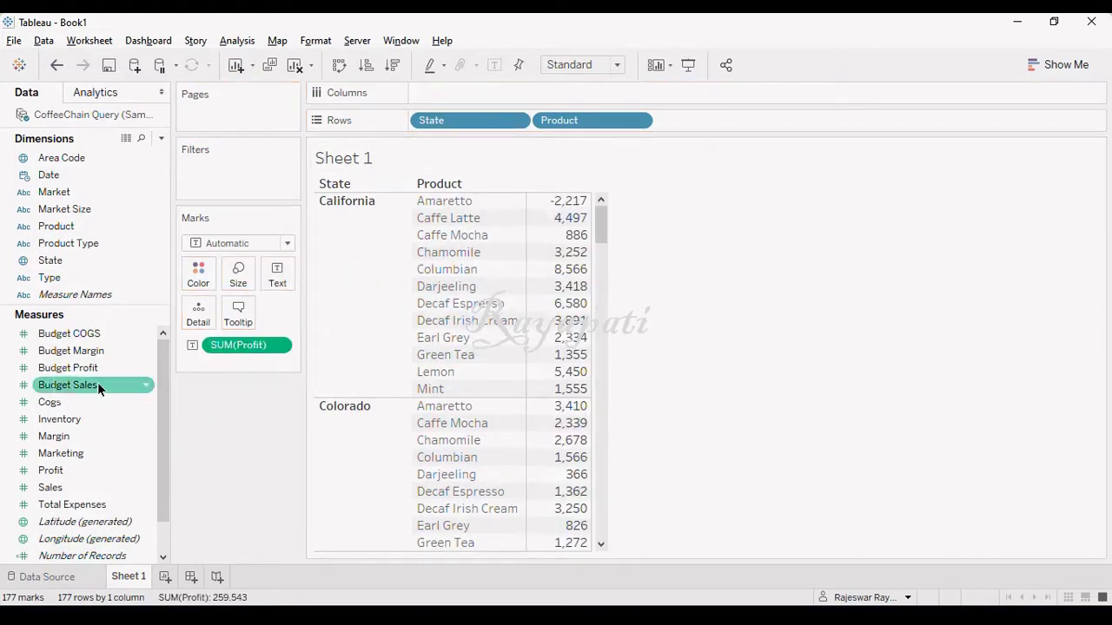
left_click_drag(71, 368, 561, 287)
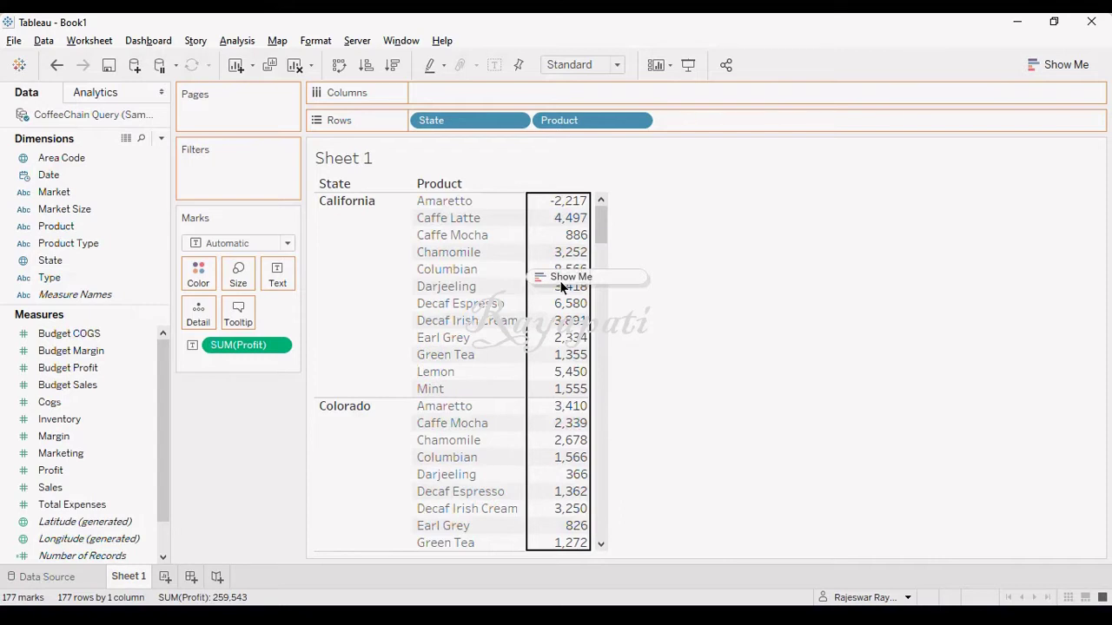
left_click_drag(561, 282, 561, 282)
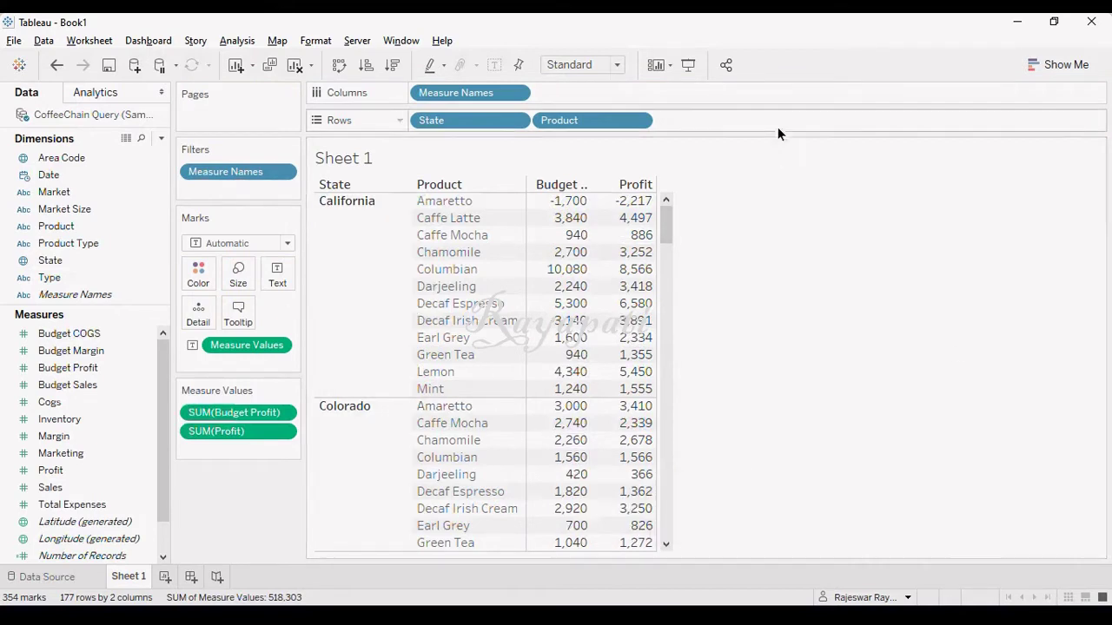
mouse_move(577, 208)
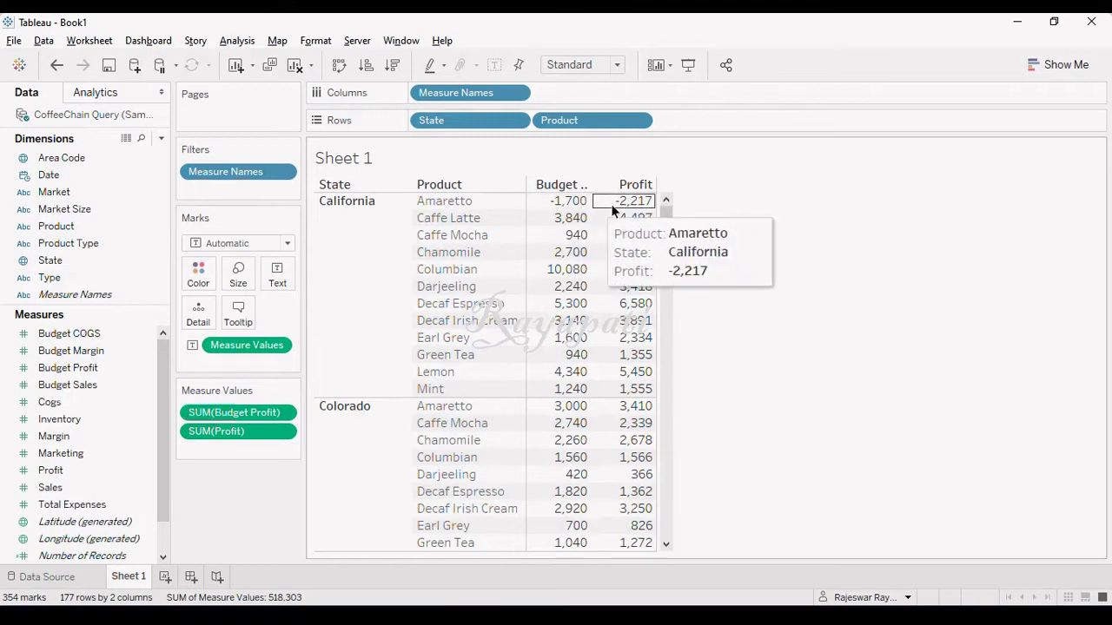
mouse_move(605, 224)
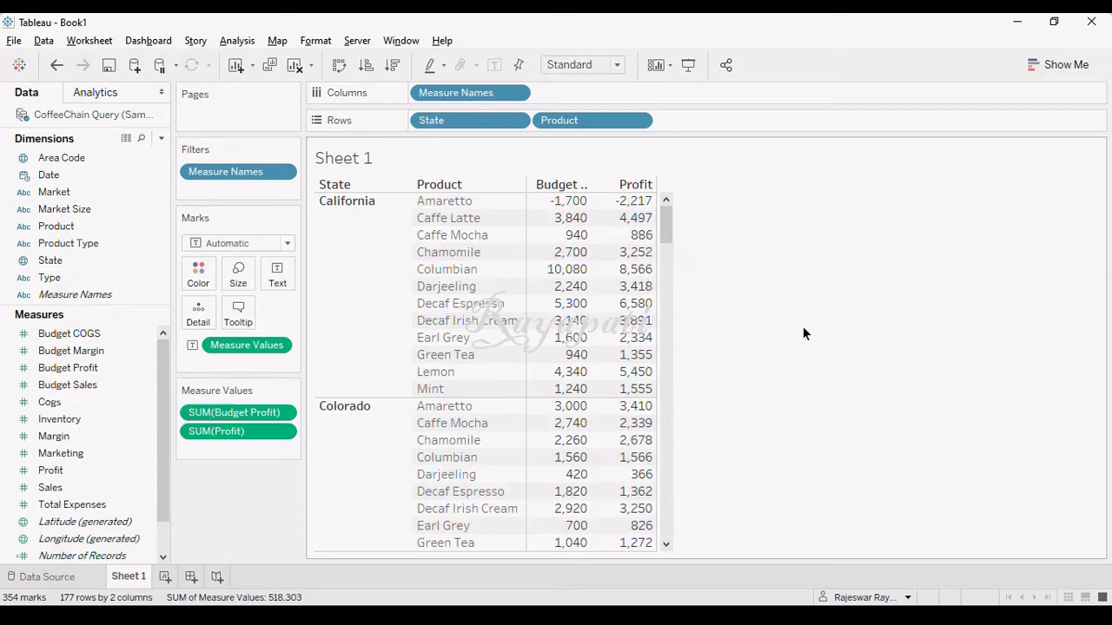
mouse_move(550, 240)
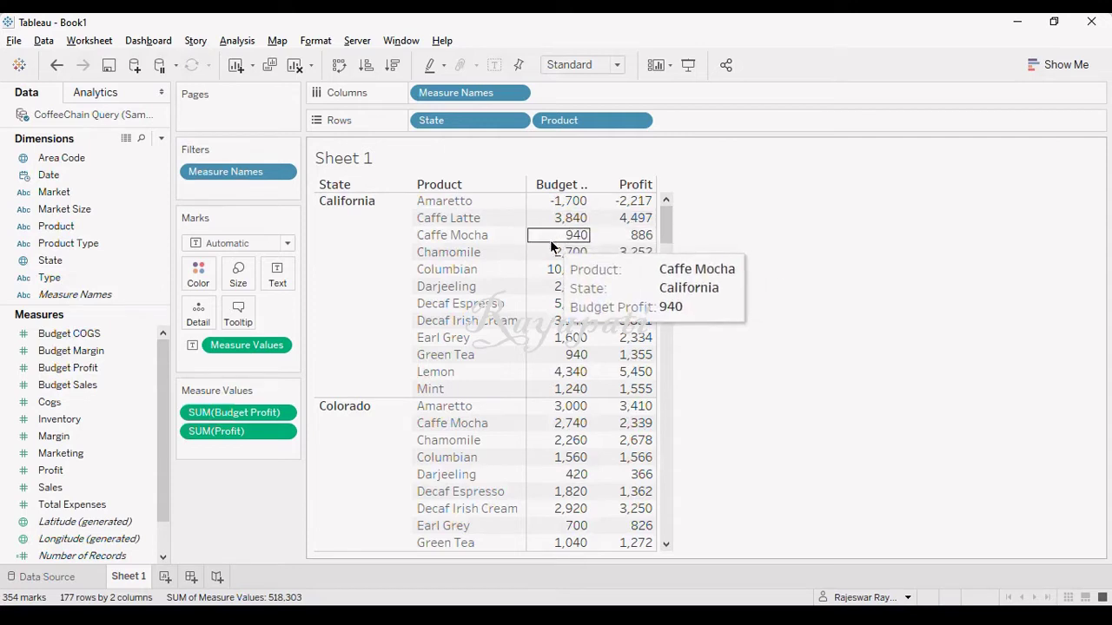
mouse_move(585, 239)
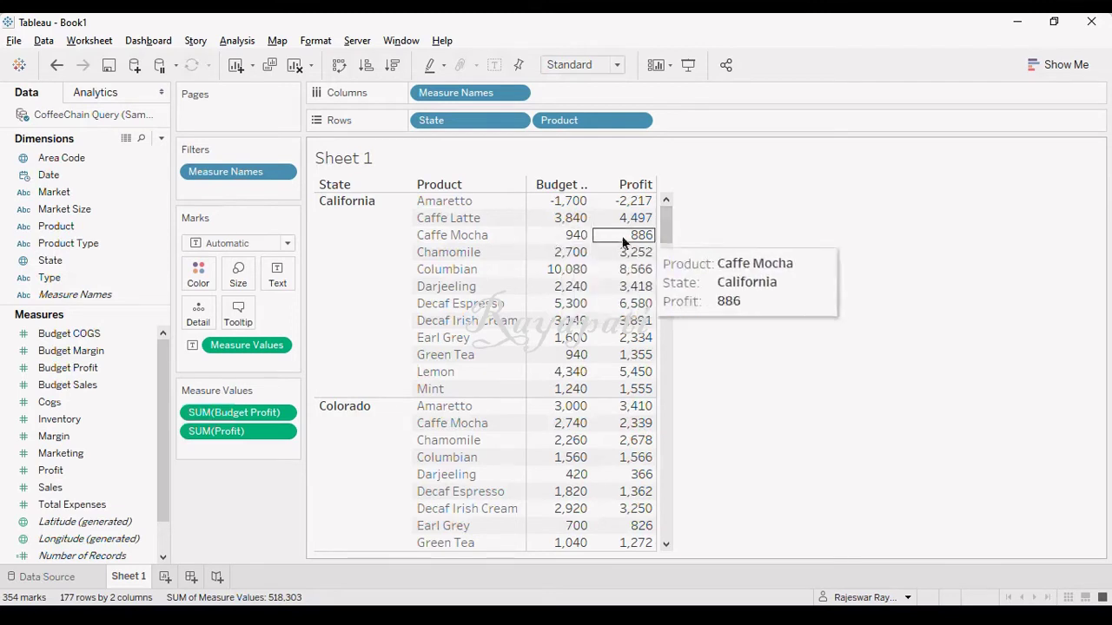
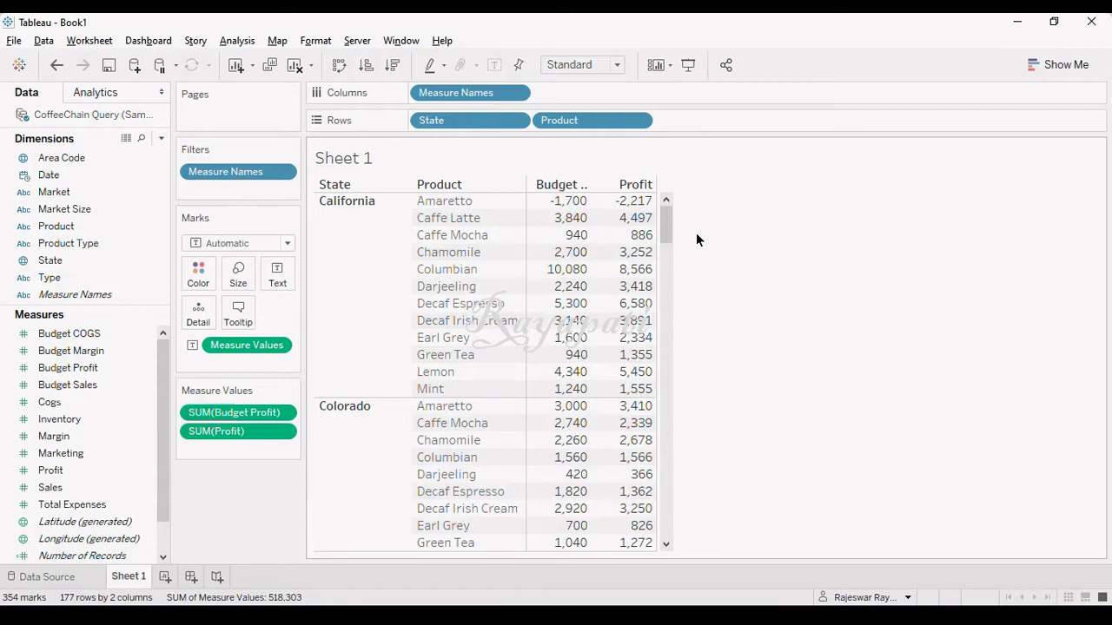
left_click(294, 70)
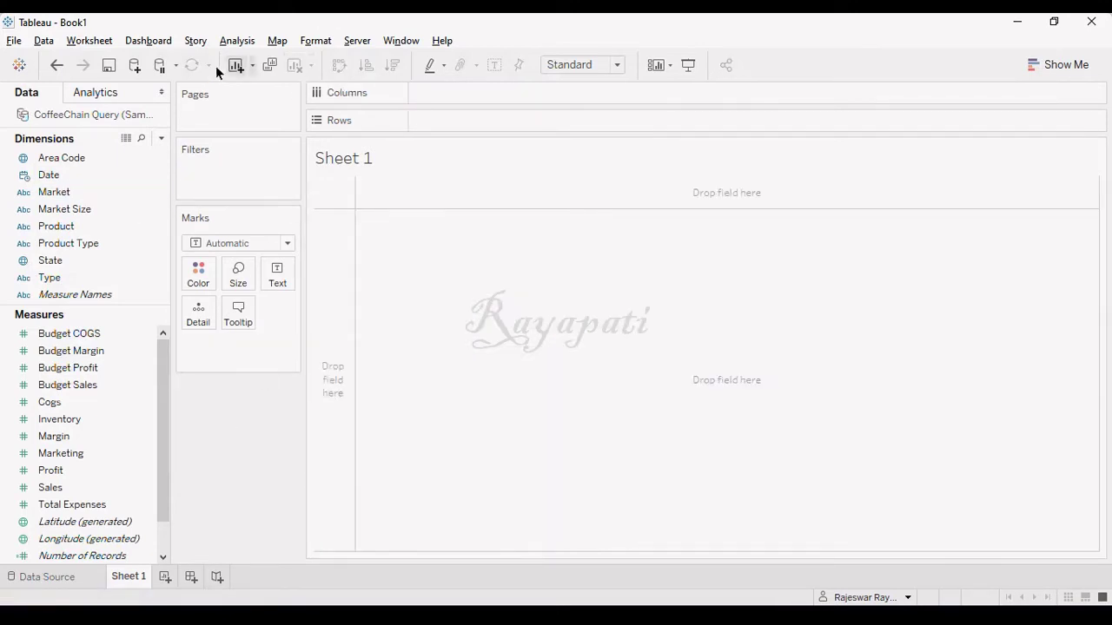
left_click(236, 41)
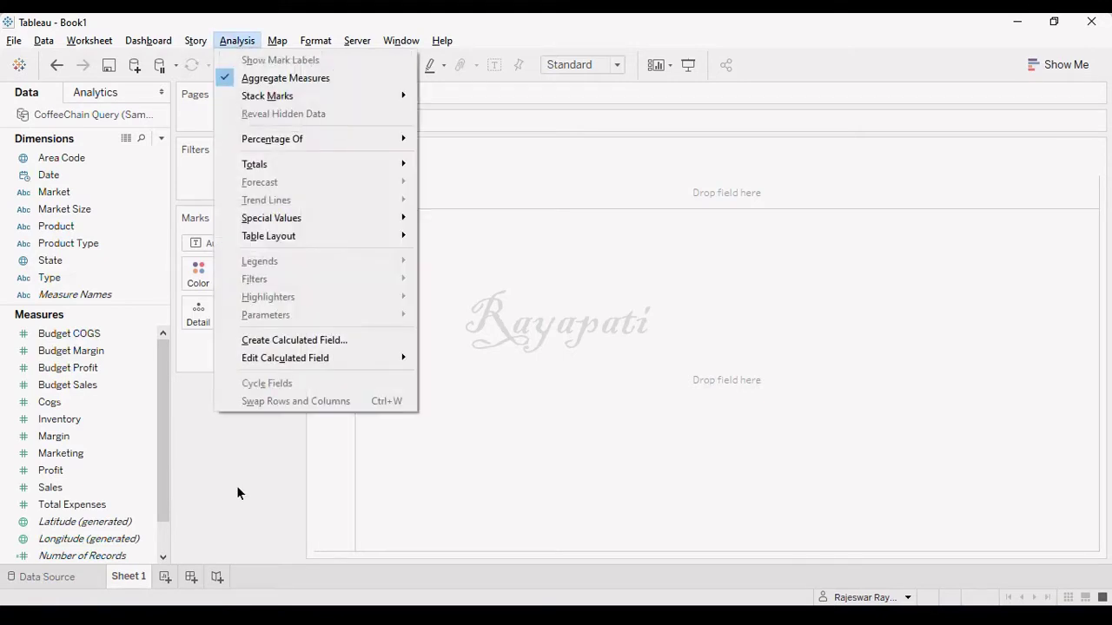
left_click(68, 243)
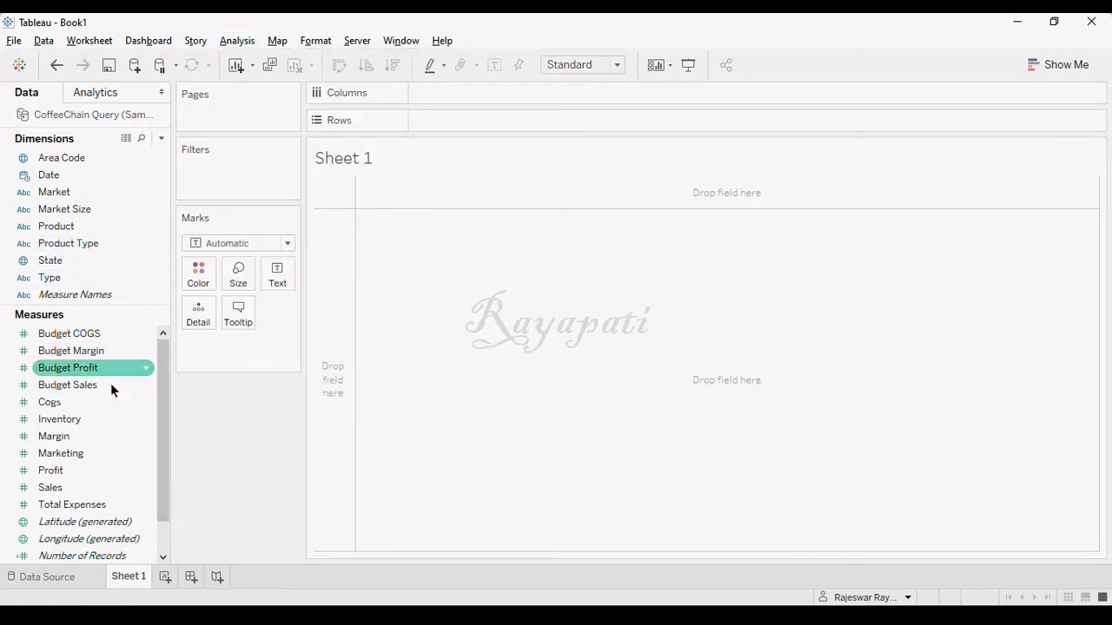
key("ctrl+z")
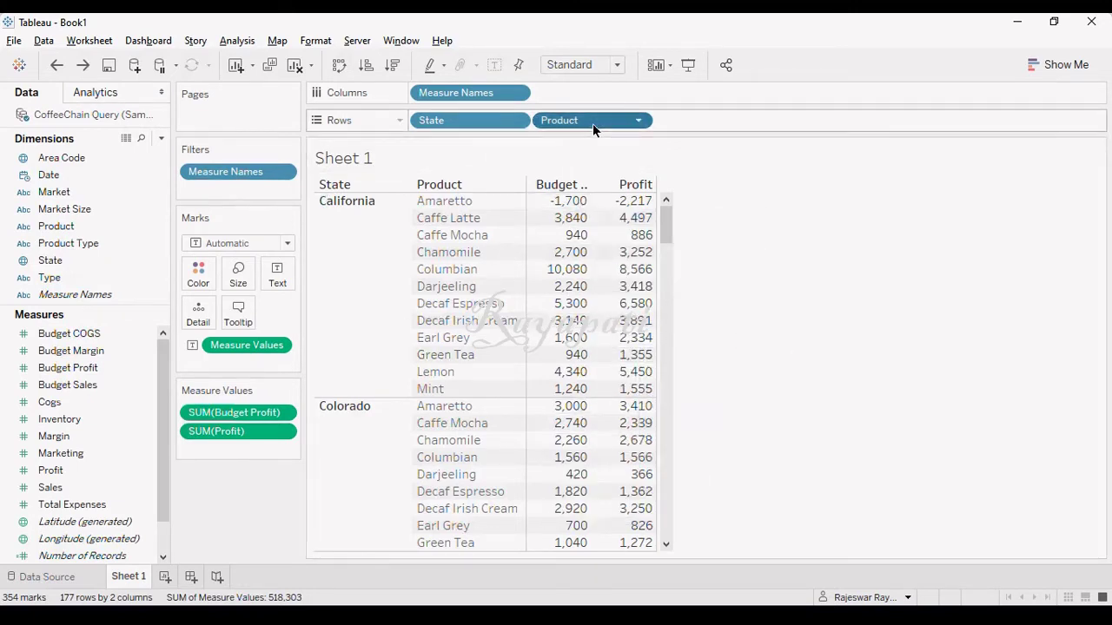
Take Product out of the rows to view both profit measures by state only, and undo the removal
left_click_drag(593, 127, 925, 279)
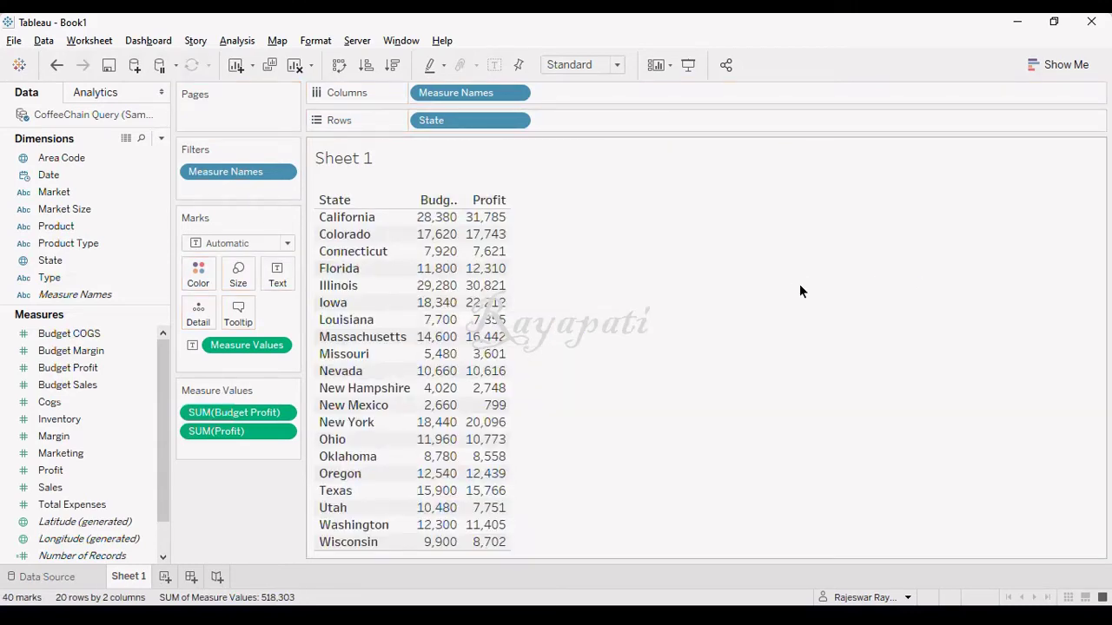
key("ctrl+z")
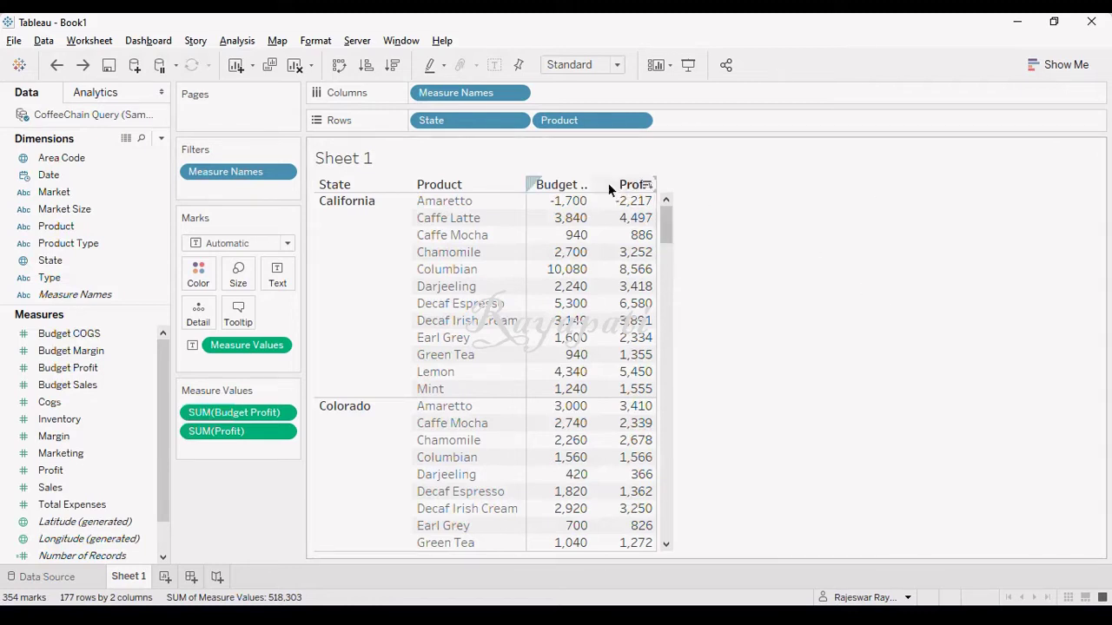
mouse_move(560, 255)
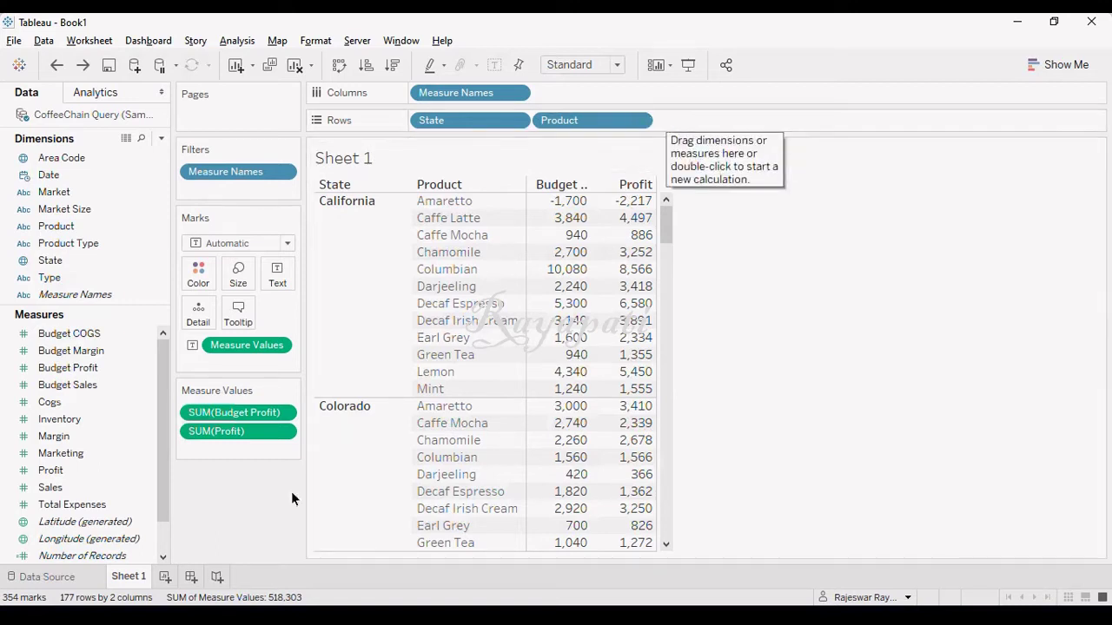
Create a new calculated field named "Fixed Sate Prod Diff"
left_click(238, 44)
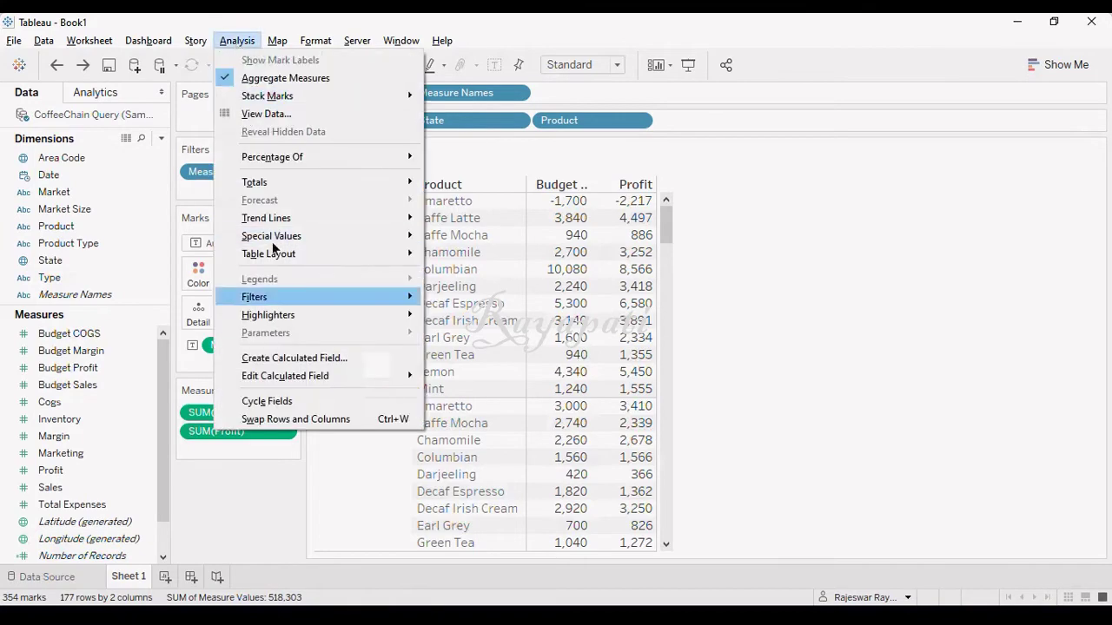
left_click(291, 357)
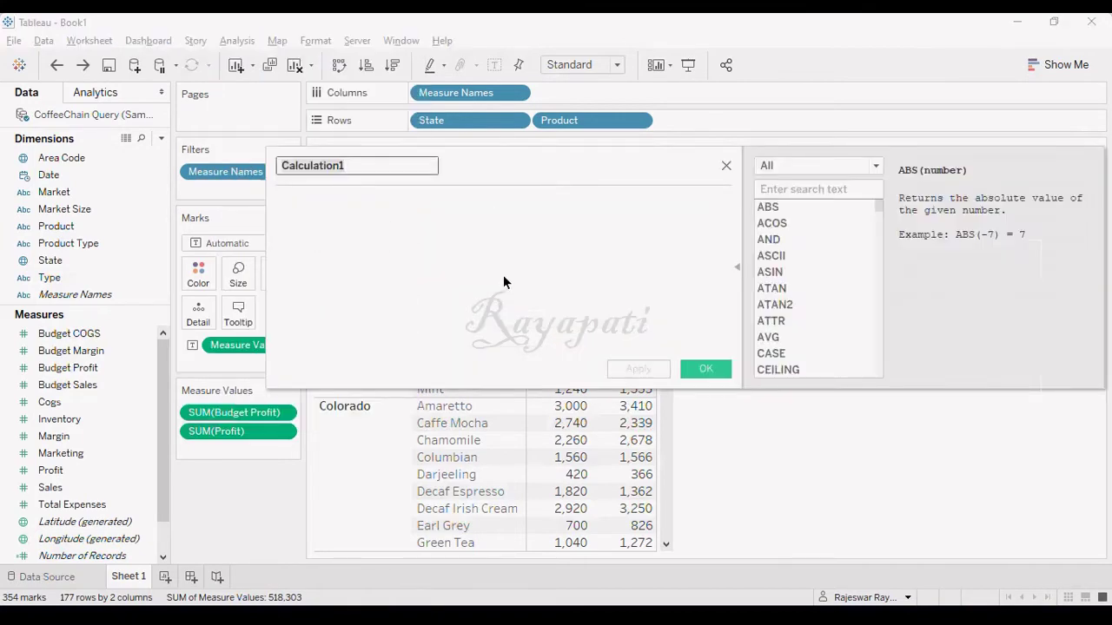
type("Fixed Sa")
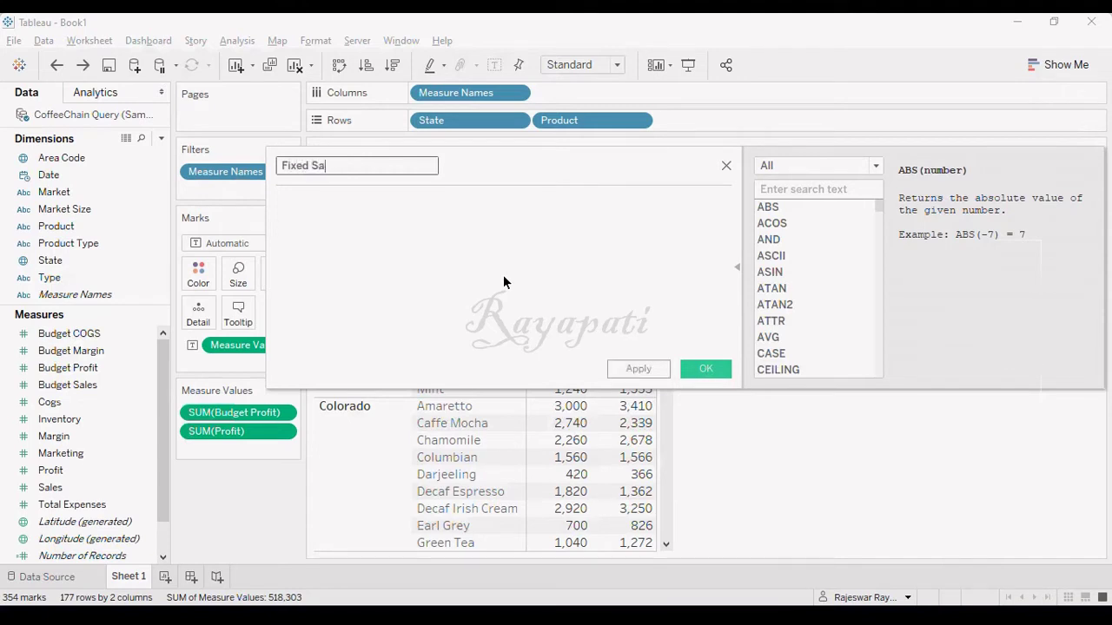
type("te Prod Diff")
Begin the calculation with a FIXED level-of-detail expression on the State and Product dimensions
left_click(452, 247)
type("{ F")
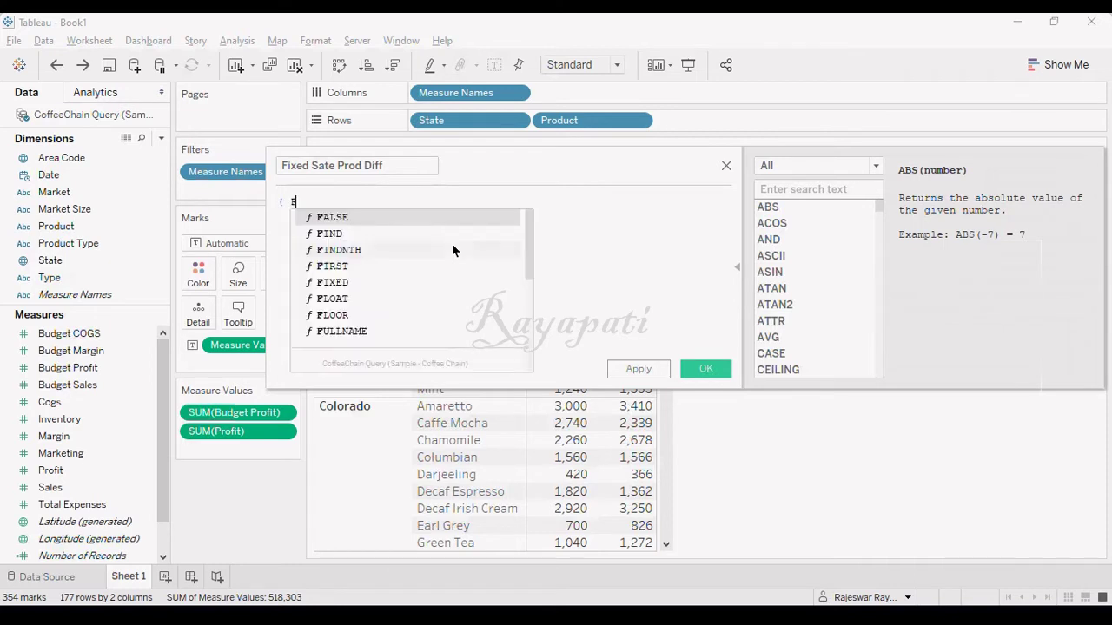
type("ixed [Stat")
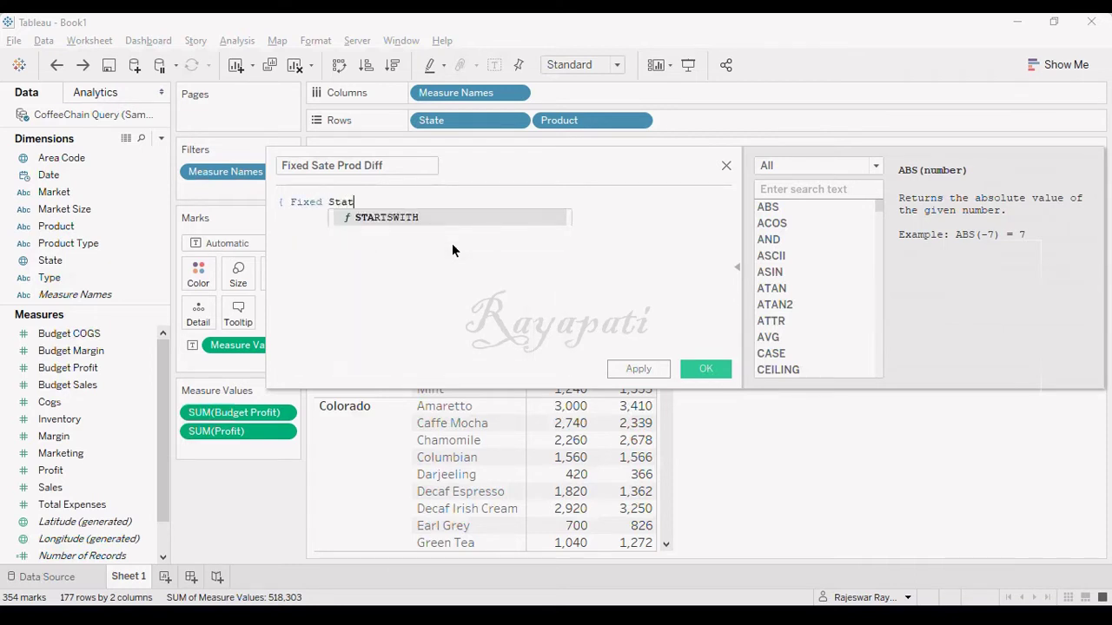
type("e")
key("Return")
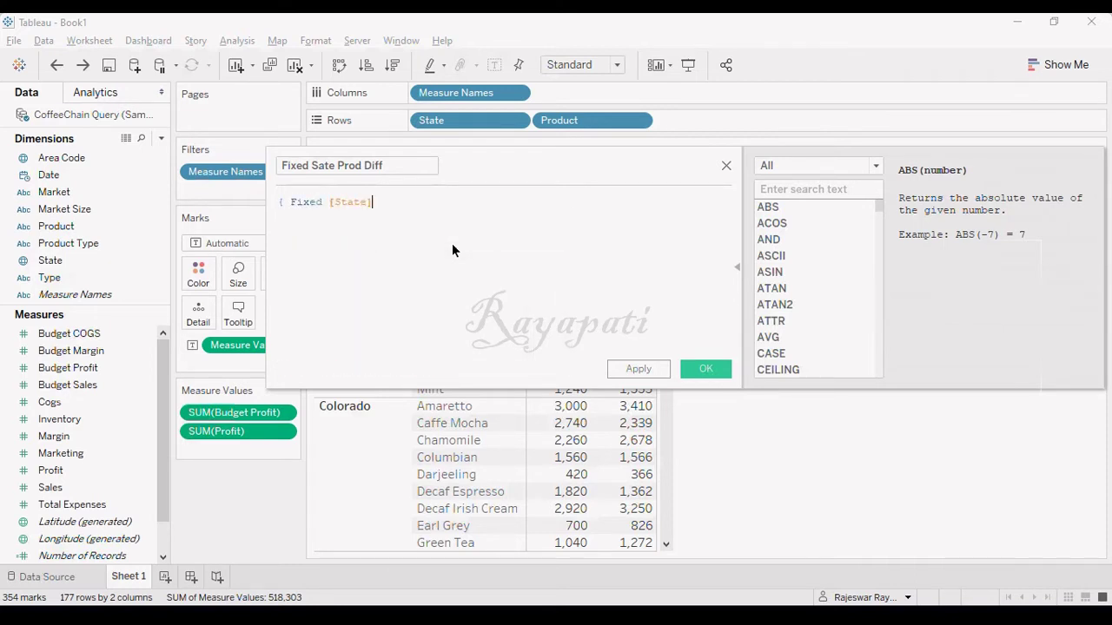
type(", F")
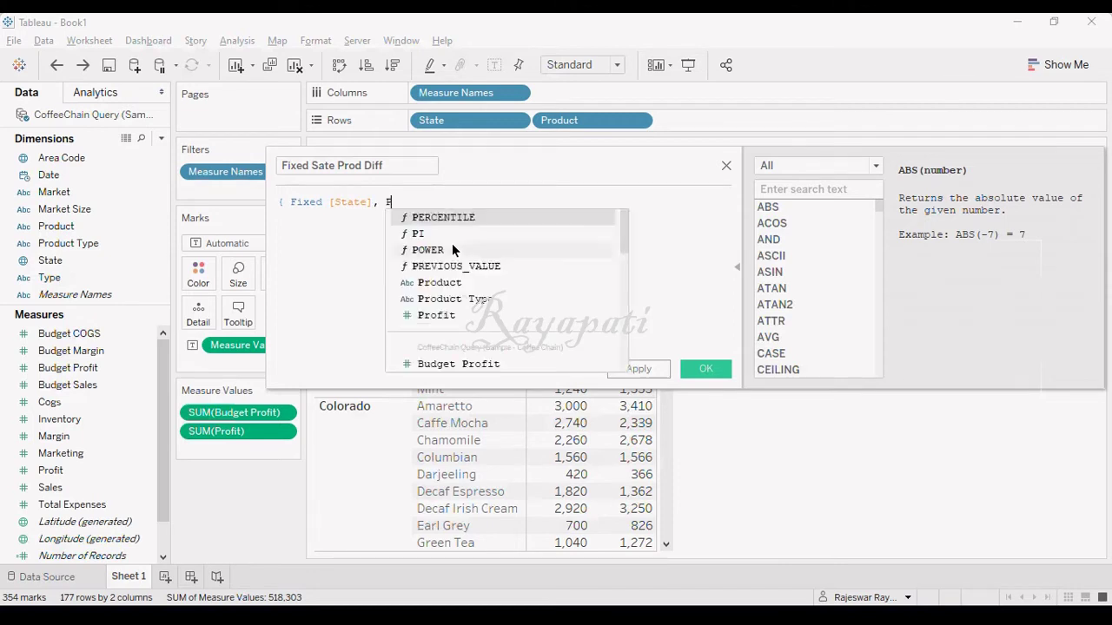
type("ro")
key("Return")
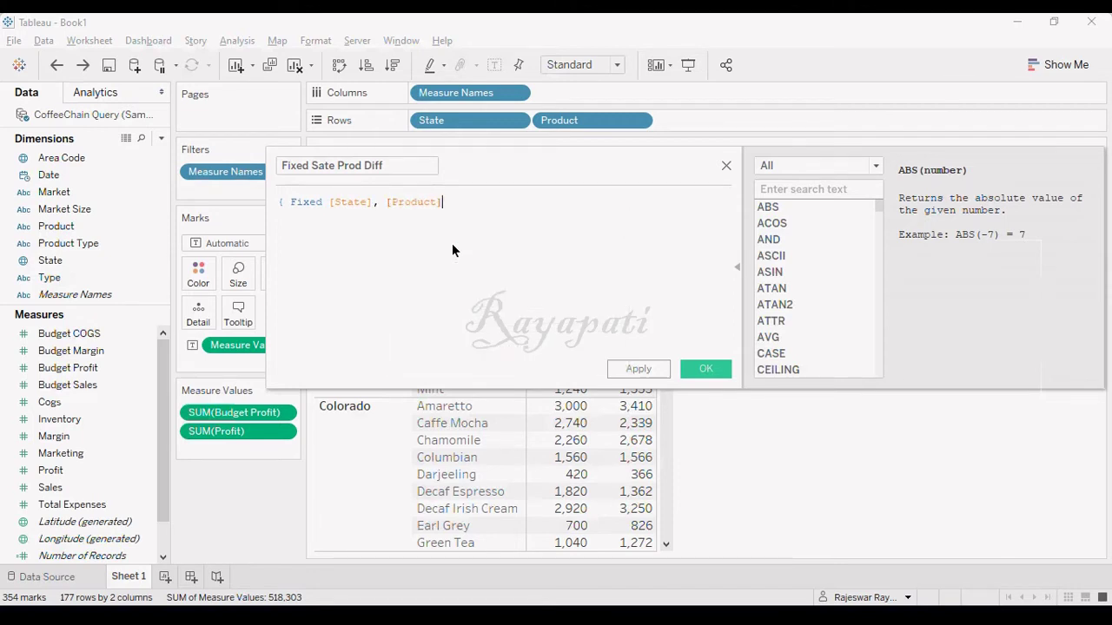
type(": ")
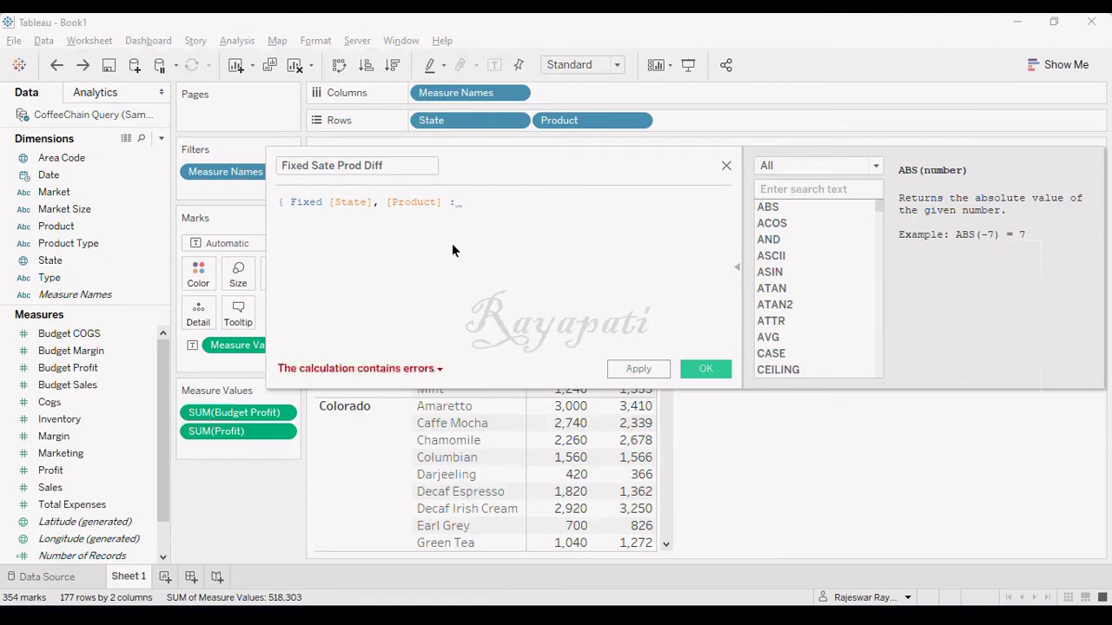
Complete the expression with SUM([Profit]) - SUM([Budget Profit]) as its aggregate and the closing brace
type("Sum")
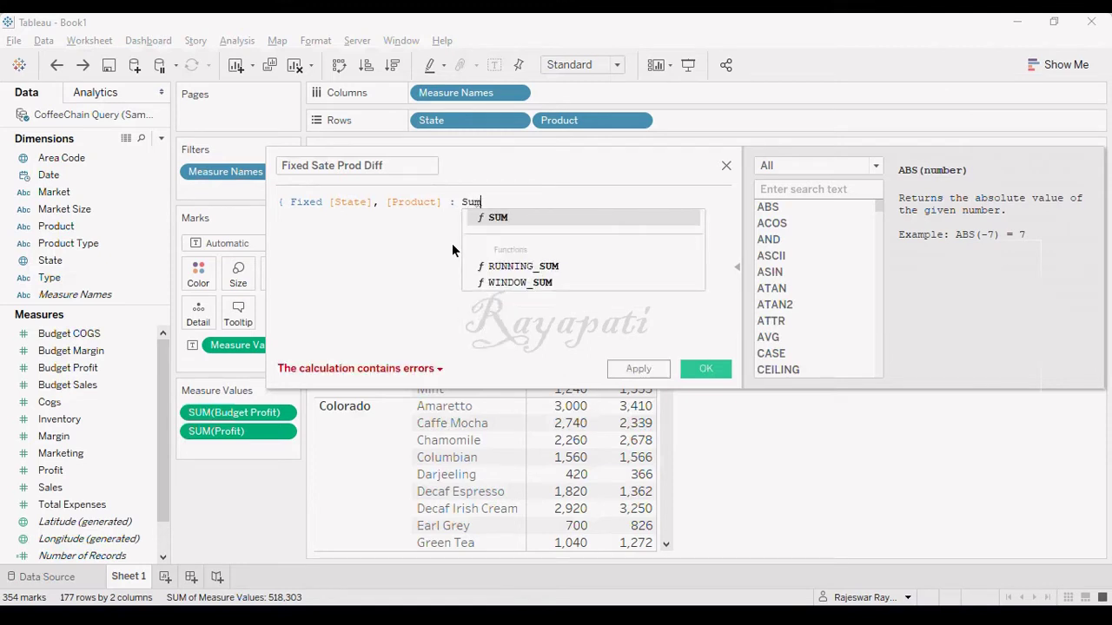
key("Return")
type("pr")
type("of")
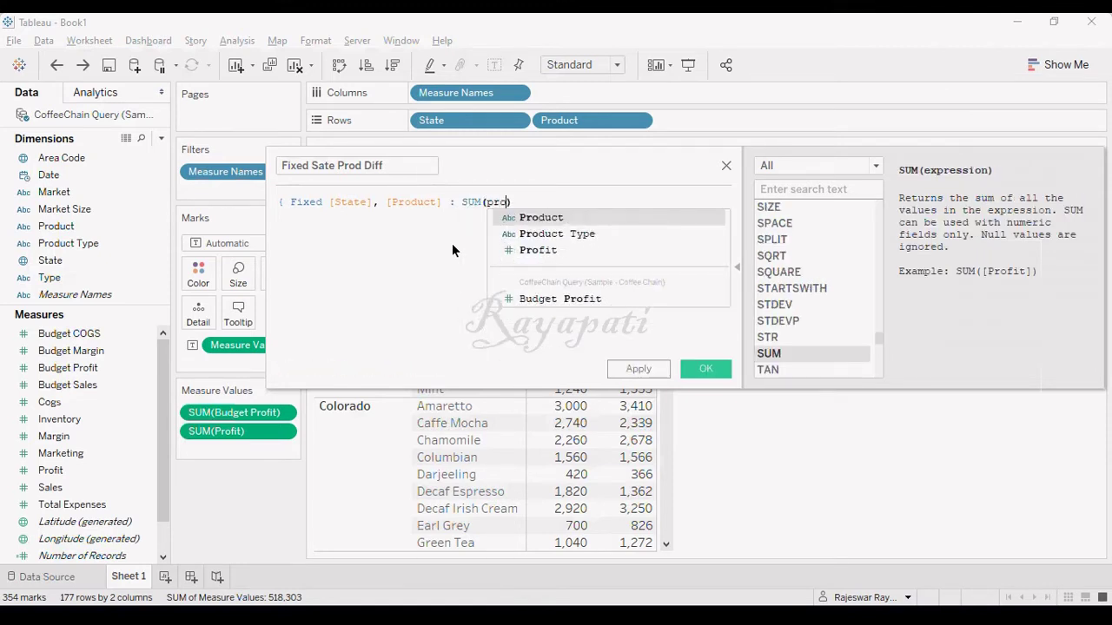
key("Return")
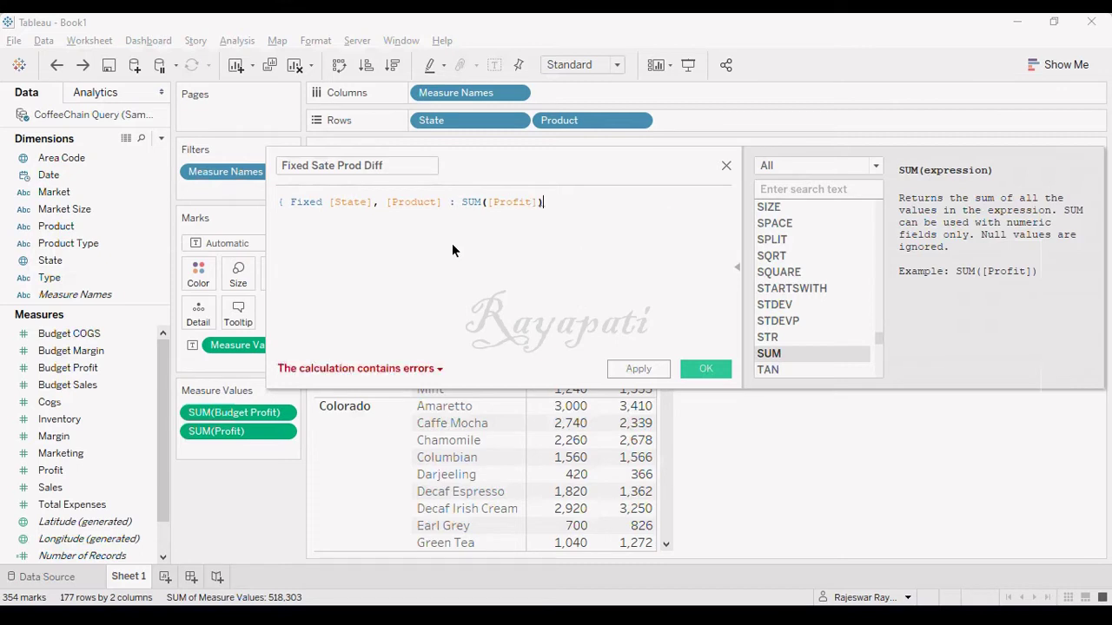
type("- Sum")
key("Return")
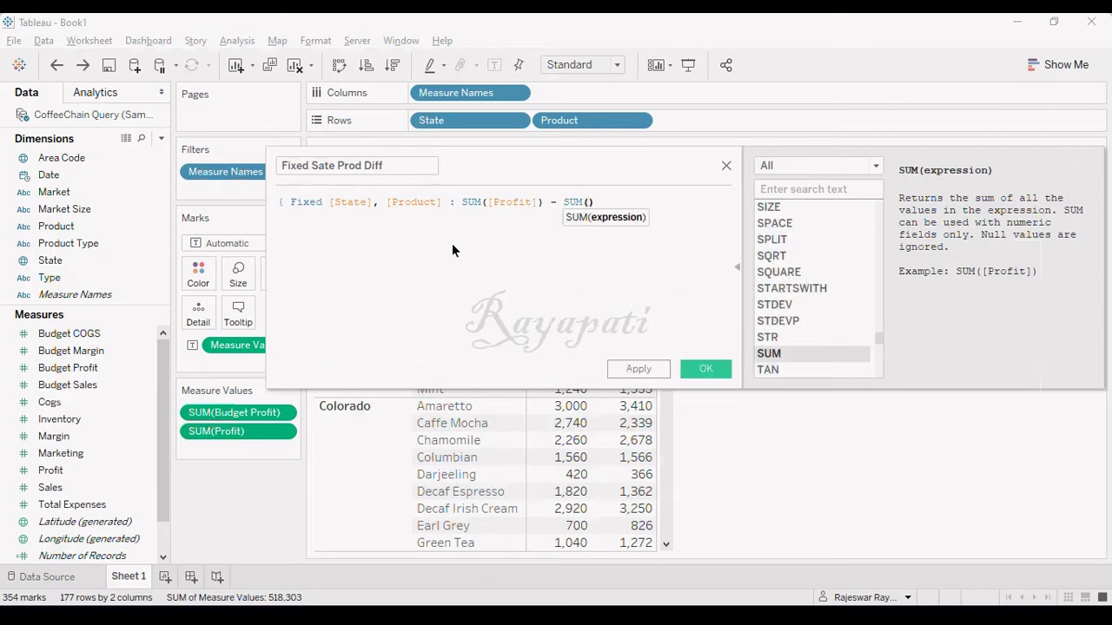
type("bud")
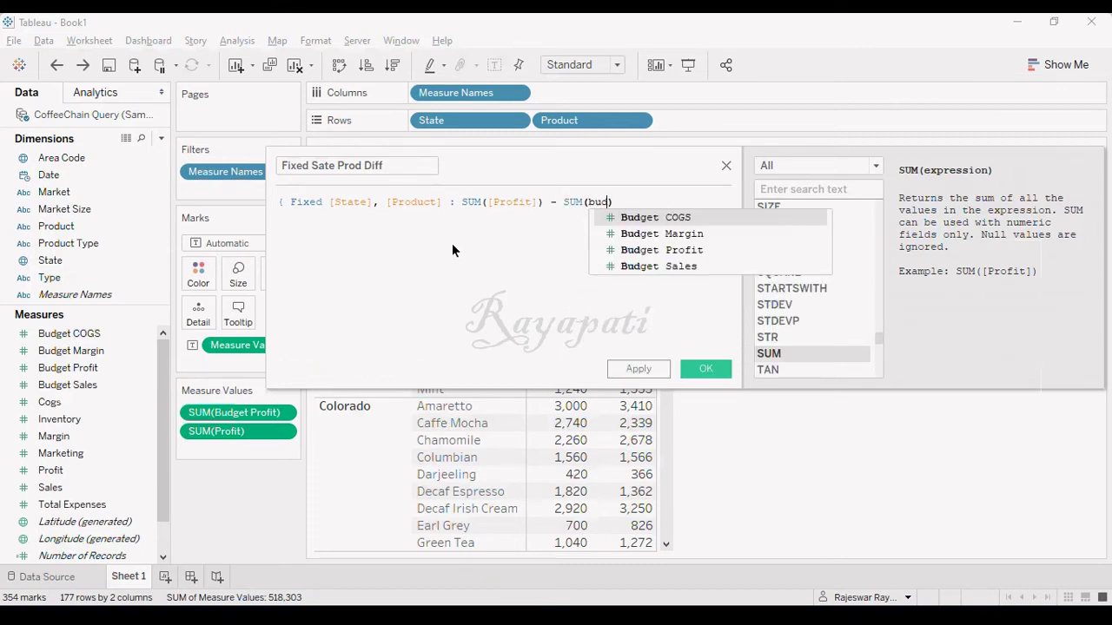
key("Down")
key("Down")
key("Return")
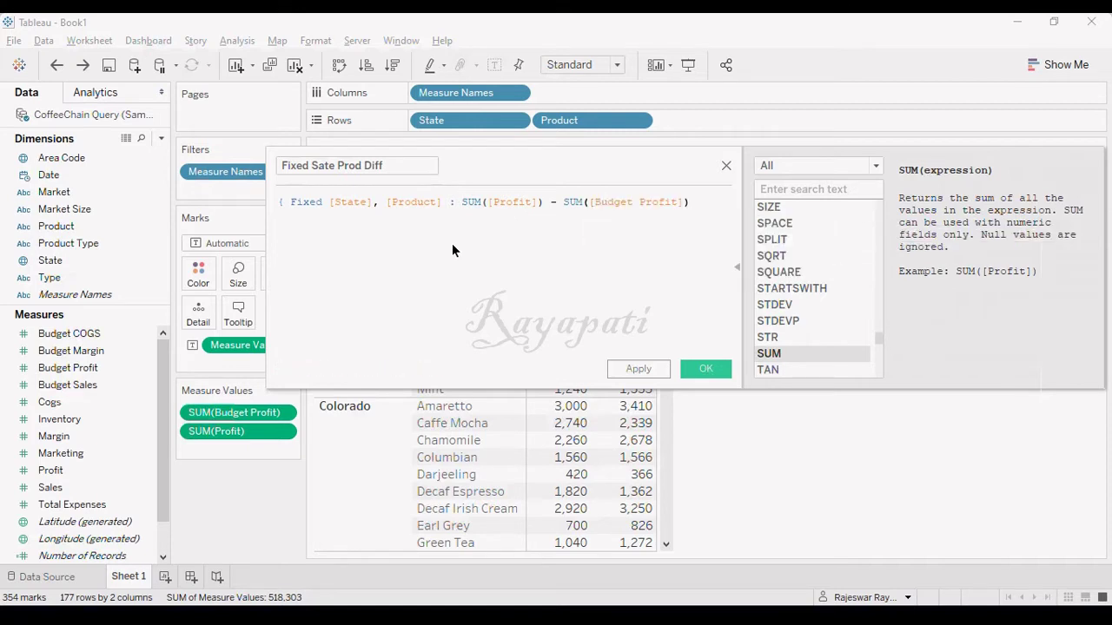
type("}")
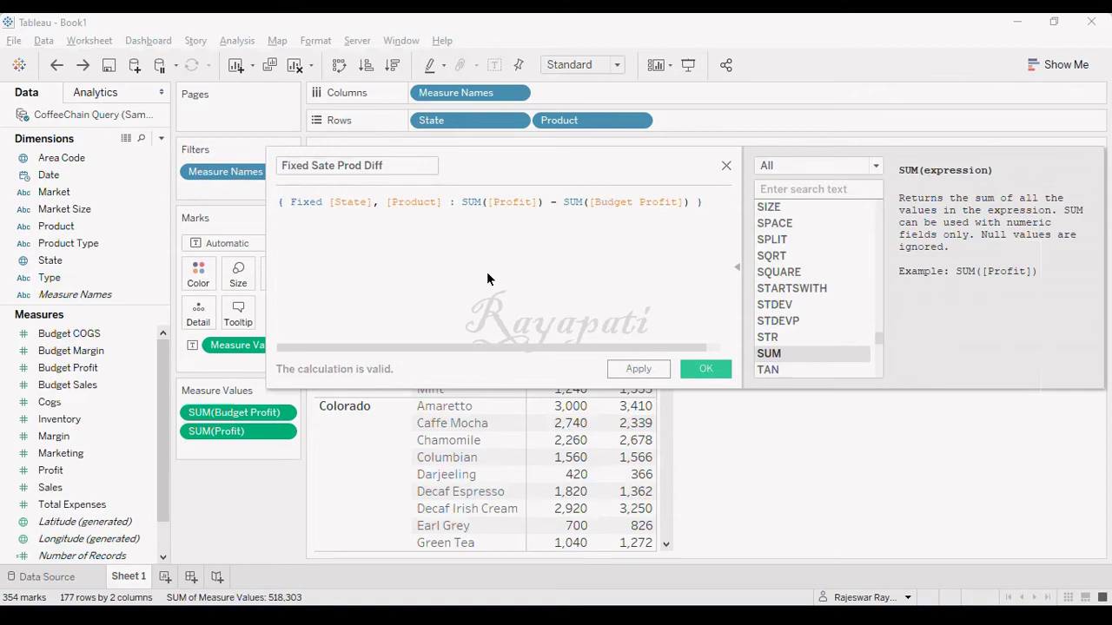
Check the profit-minus-budget part of the formula beside the table, and apply and save the calculated field
left_click_drag(511, 170, 469, 376)
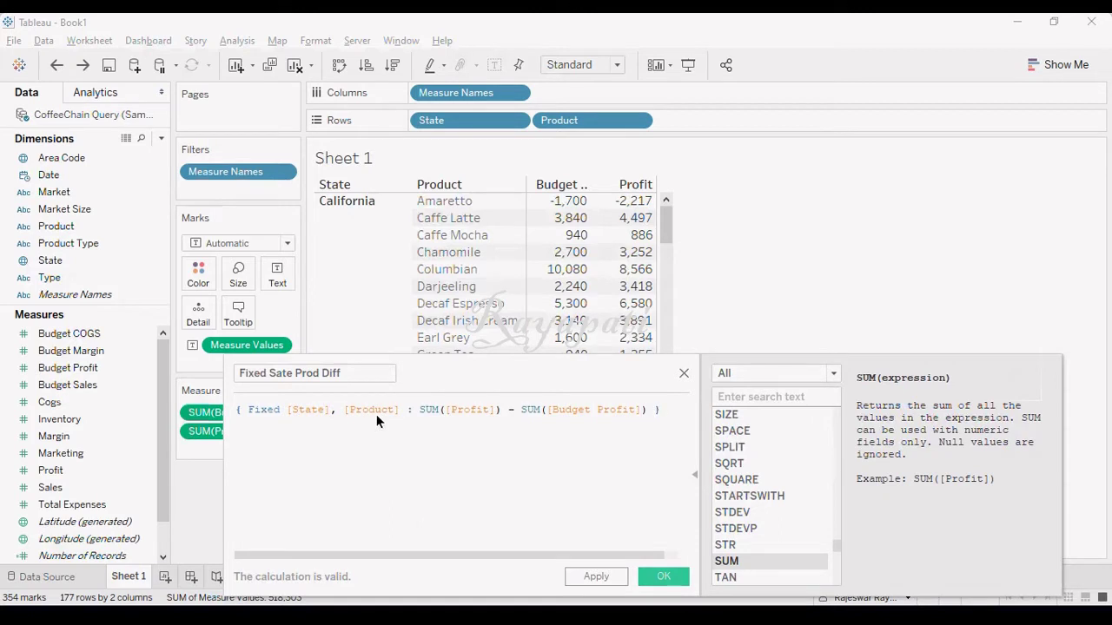
left_click_drag(416, 414, 646, 418)
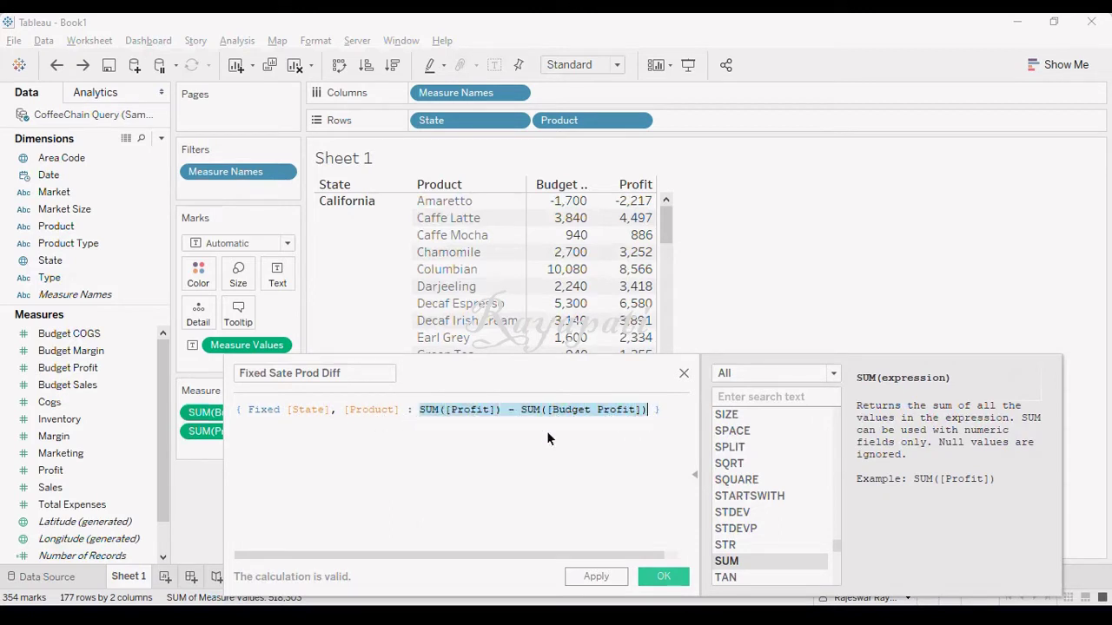
left_click(440, 424)
left_click_drag(418, 409, 646, 408)
left_click(579, 574)
left_click(651, 575)
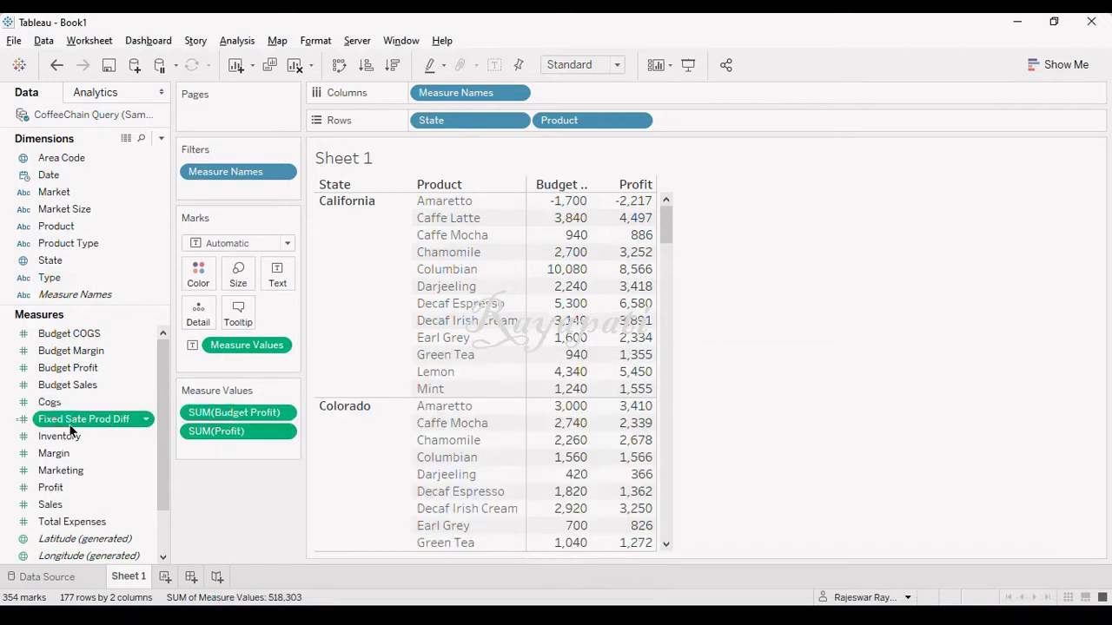
Add Fixed Sate Prod Diff to the table's values and check it for Amaretto and Caffe Mocha in California
left_click_drag(72, 430, 229, 454)
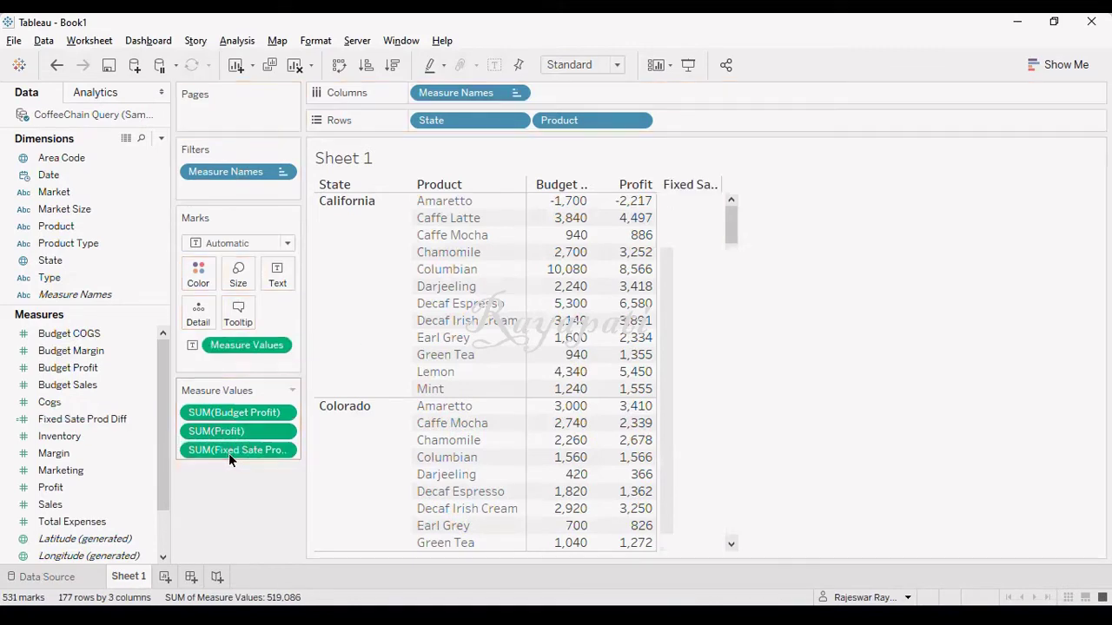
mouse_move(706, 202)
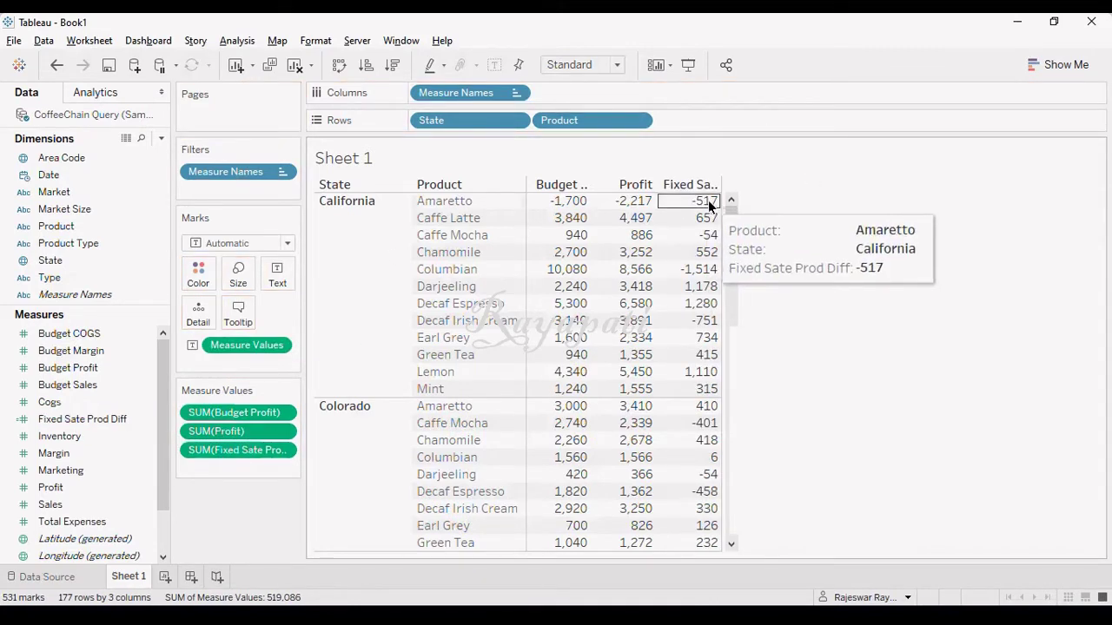
mouse_move(709, 238)
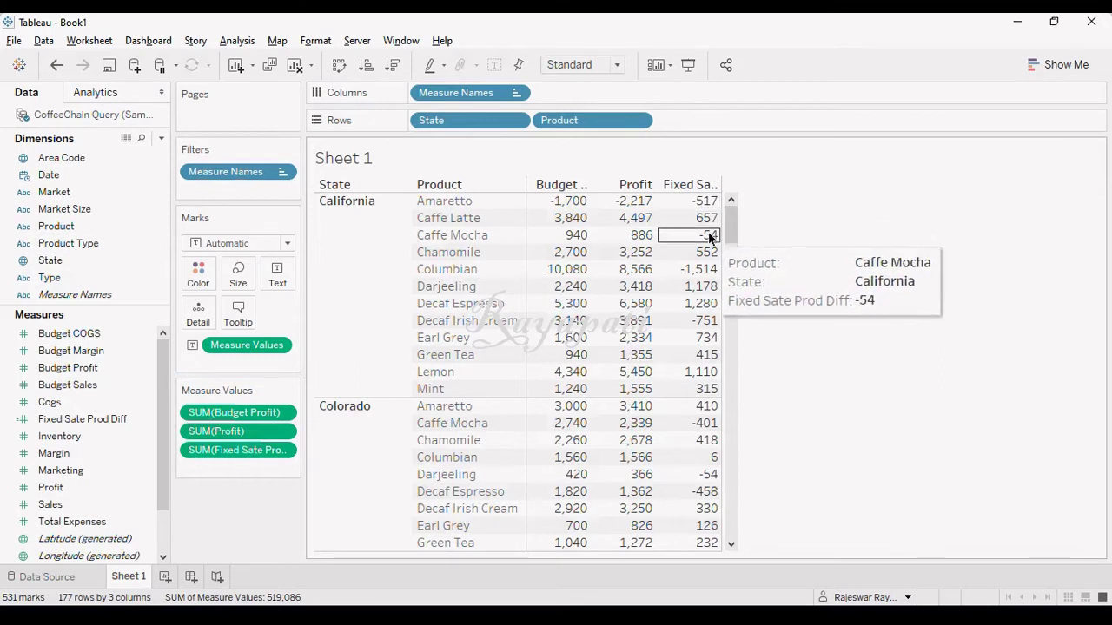
mouse_move(706, 342)
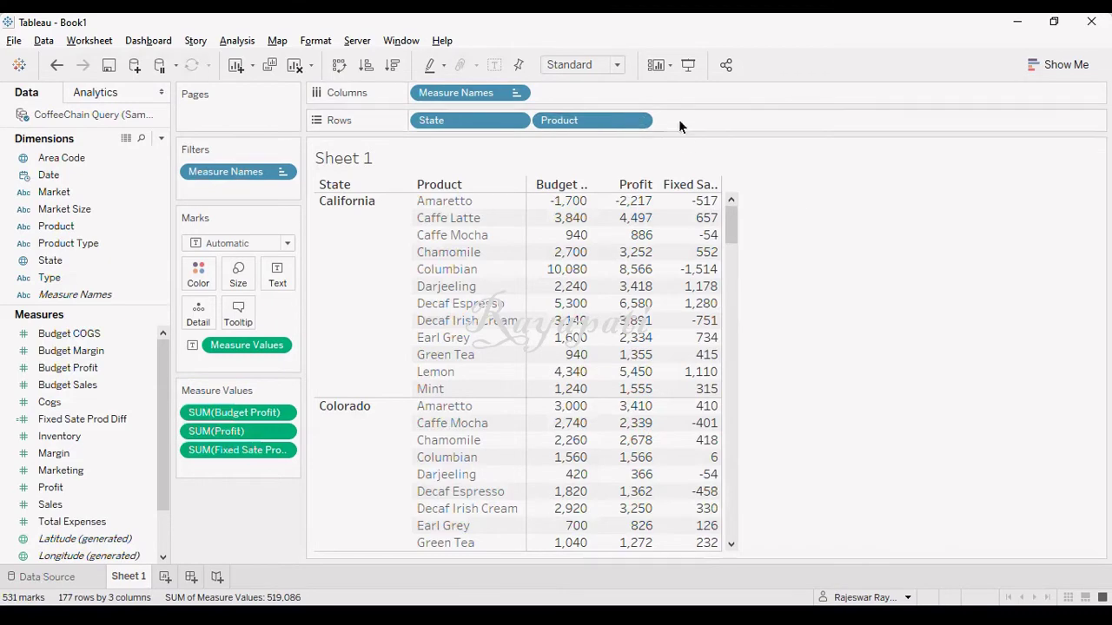
Consult the reference LOD chart in the browser, and return to Tableau to take Product out of the rows
key("alt+Tab")
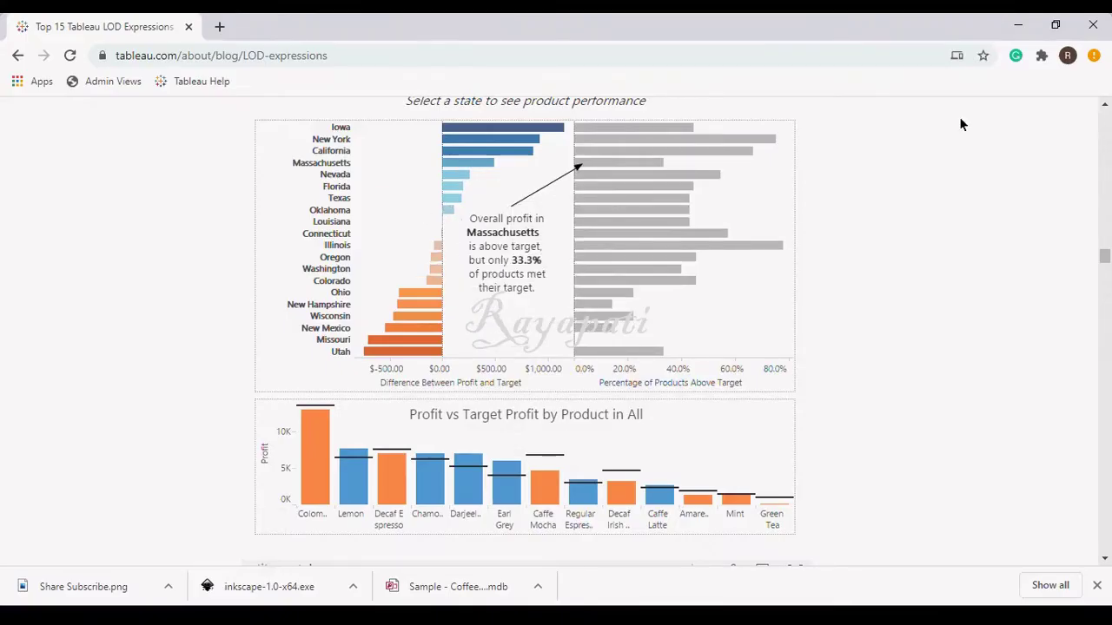
key("alt+Tab")
left_click_drag(569, 124, 219, 533)
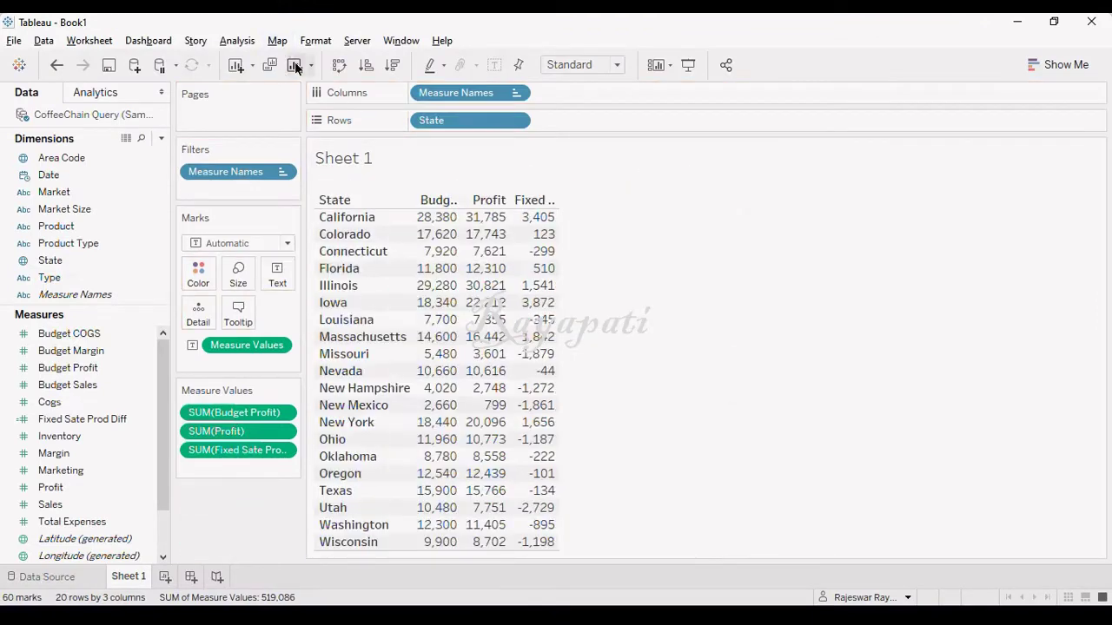
Clear the sheet and build a horizontal bar chart of Fixed Sate Prod Diff by State
left_click(295, 68)
left_click_drag(65, 260, 463, 124)
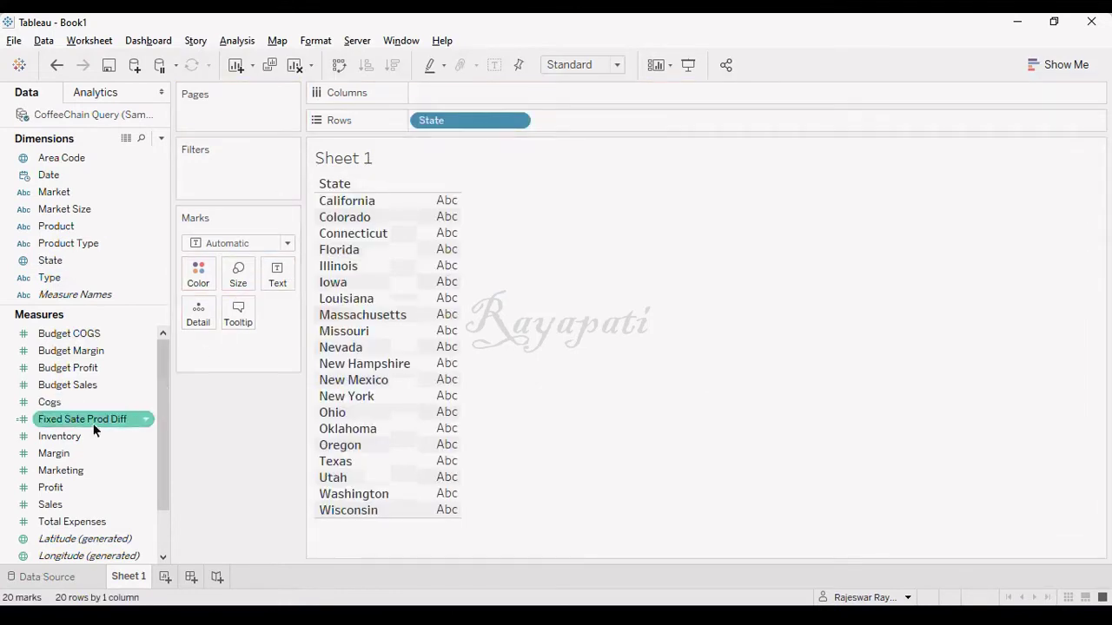
left_click_drag(81, 423, 453, 95)
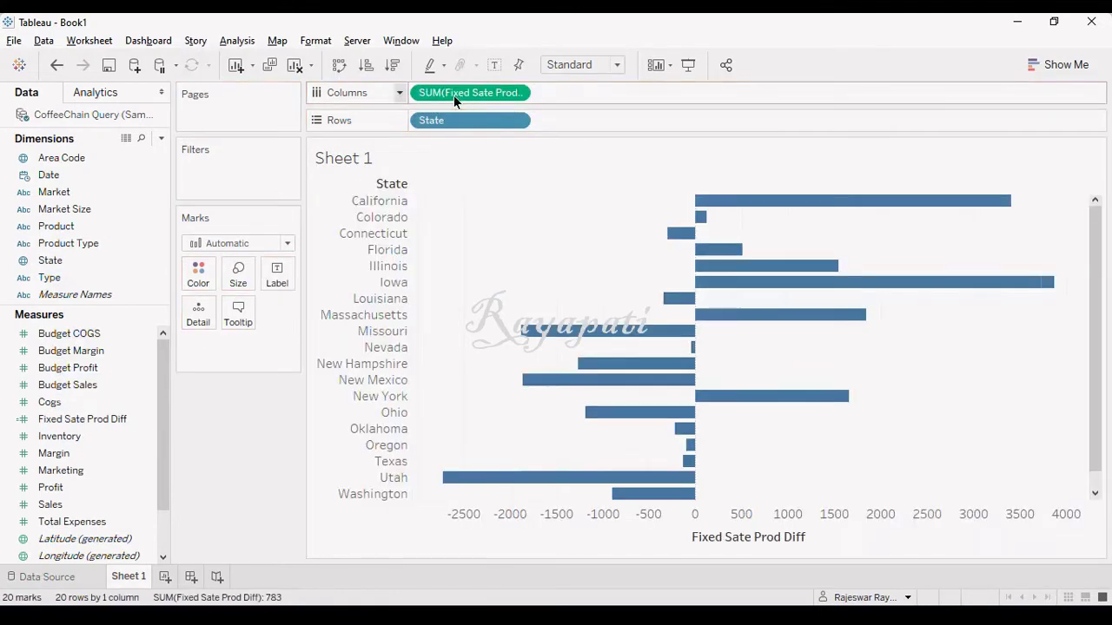
Sort the states in descending order of Fixed Sate Prod Diff and colour the bars by the same measure
left_click(391, 70)
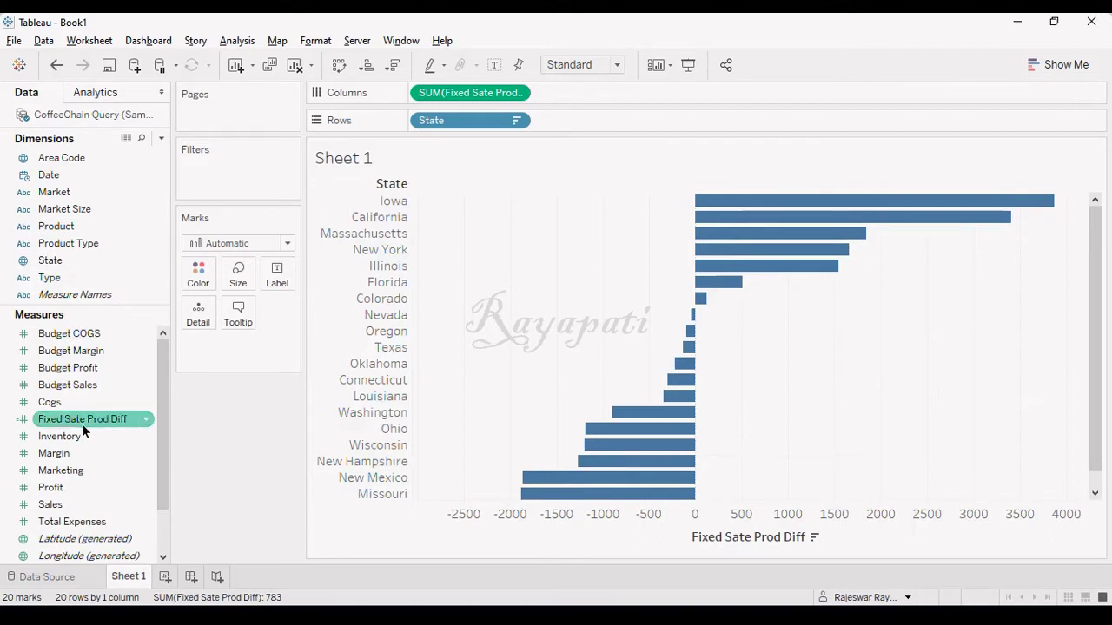
left_click_drag(56, 419, 192, 281)
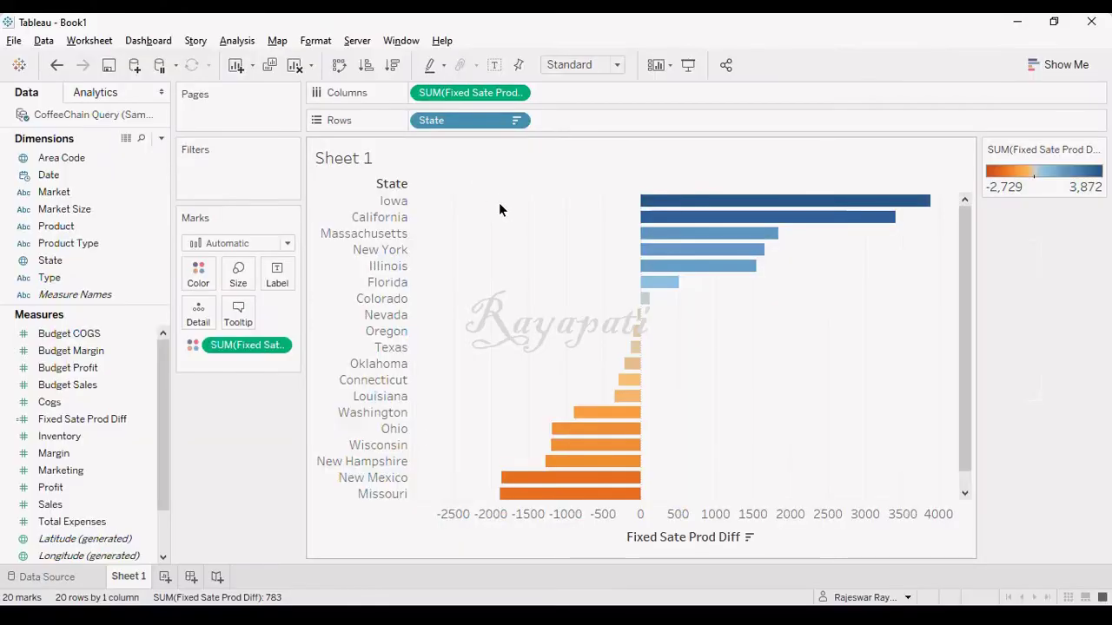
mouse_move(700, 203)
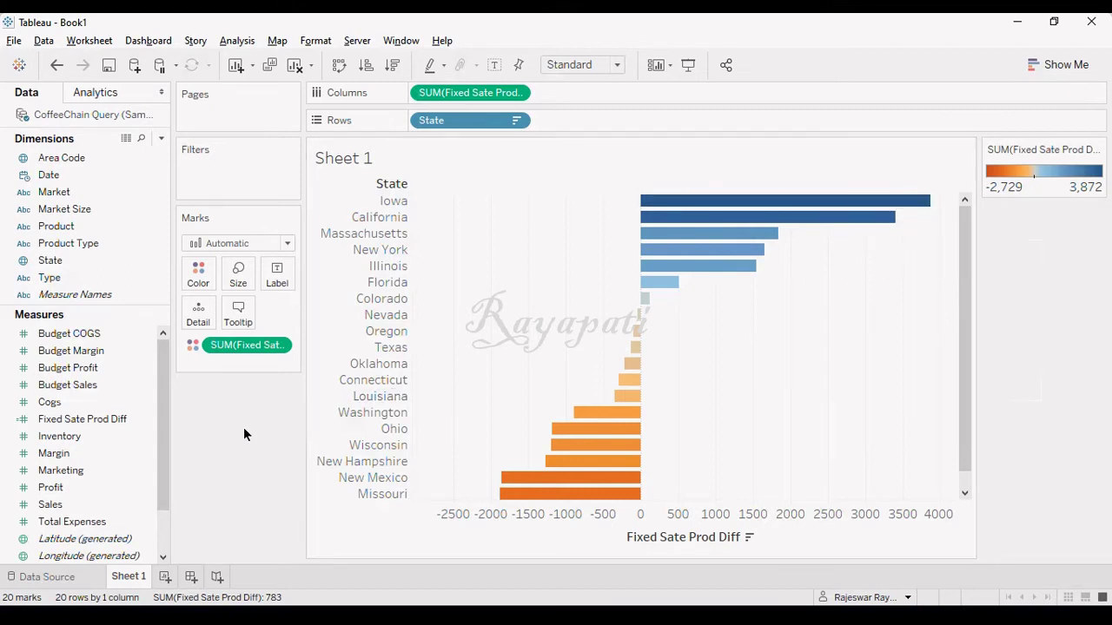
Review the formula of the Fixed Sate Prod Diff calculated field and close its editor
left_click(236, 41)
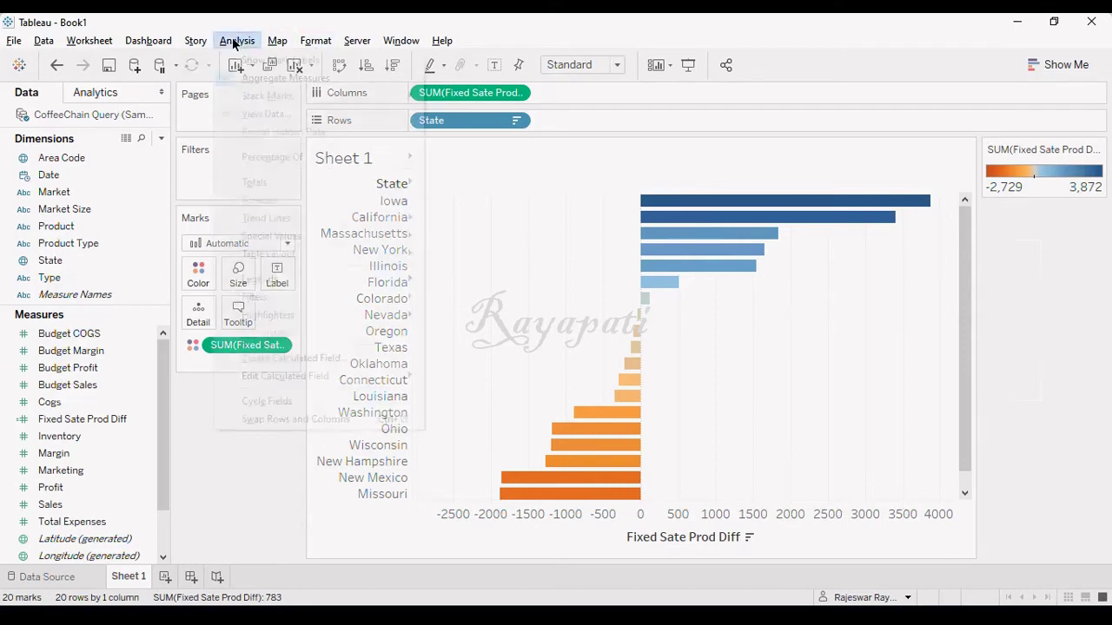
left_click(222, 492)
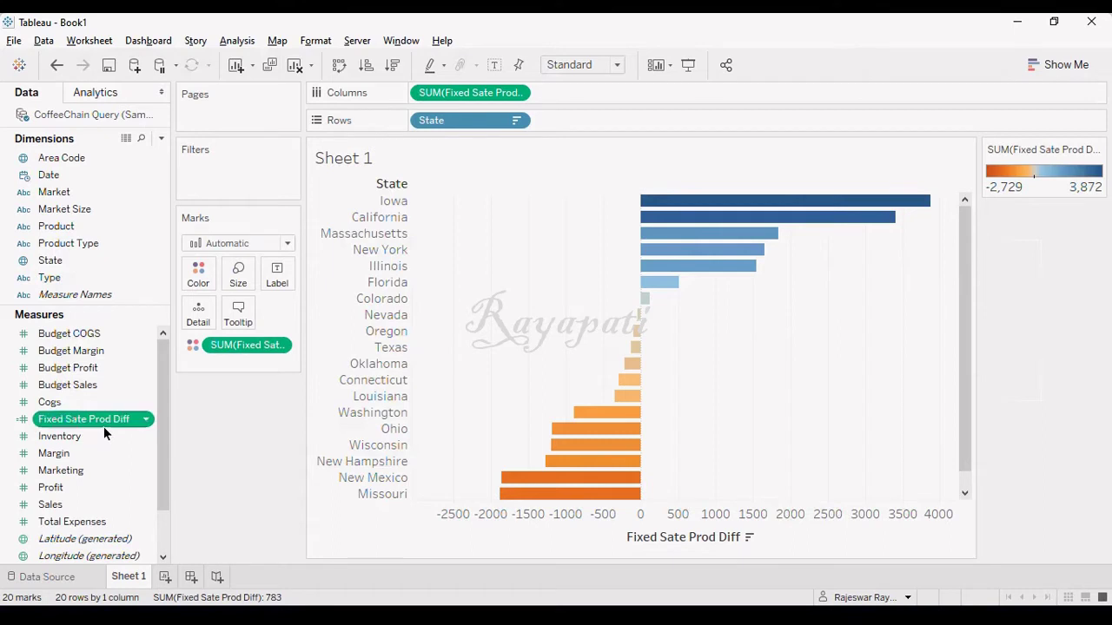
right_click(104, 427)
left_click(157, 134)
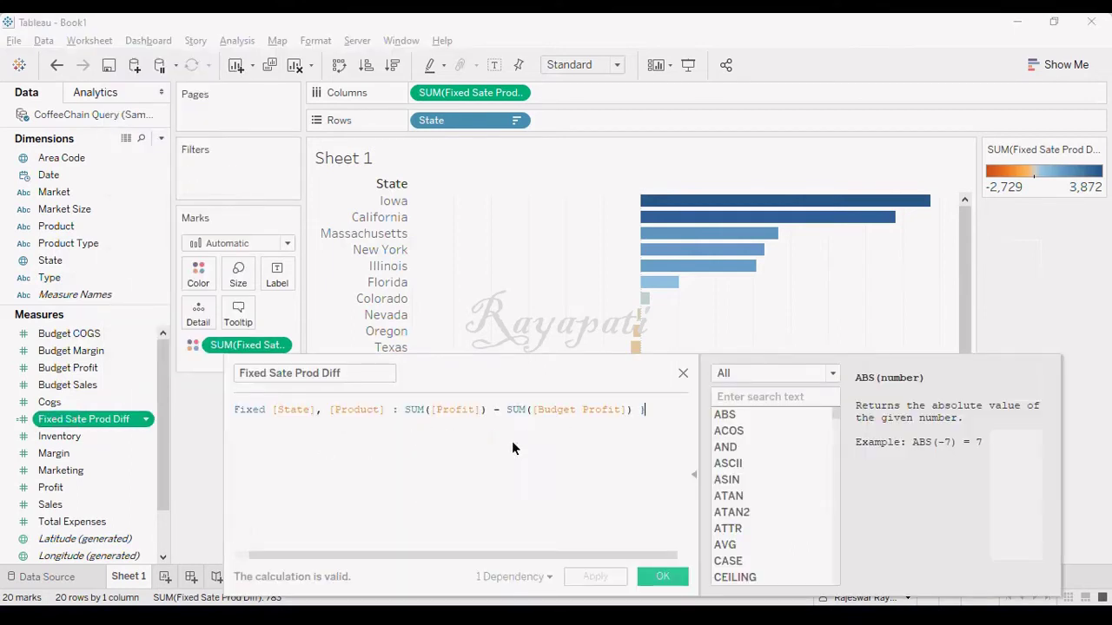
left_click(662, 578)
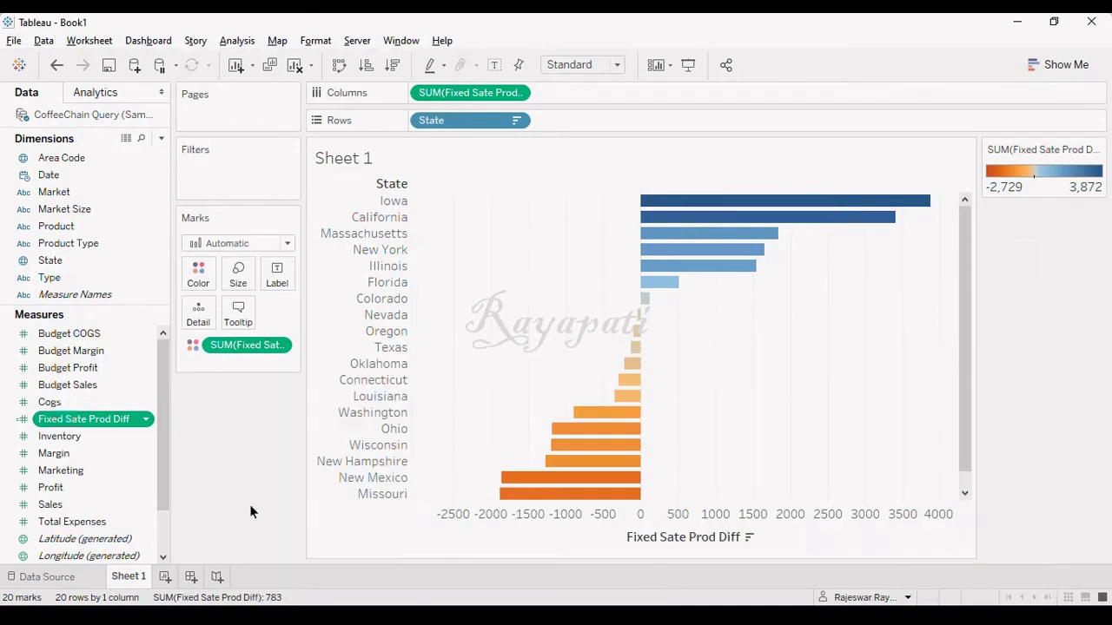
Create a new calculated field named "Achived Or Not" and get its formula area ready for input
left_click(244, 44)
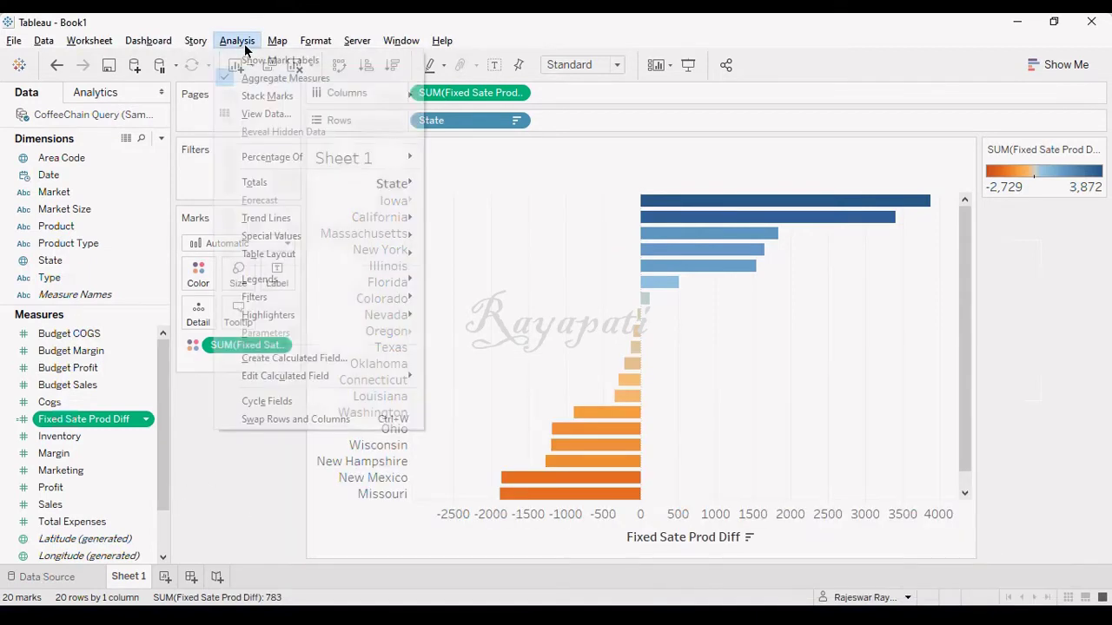
left_click(304, 356)
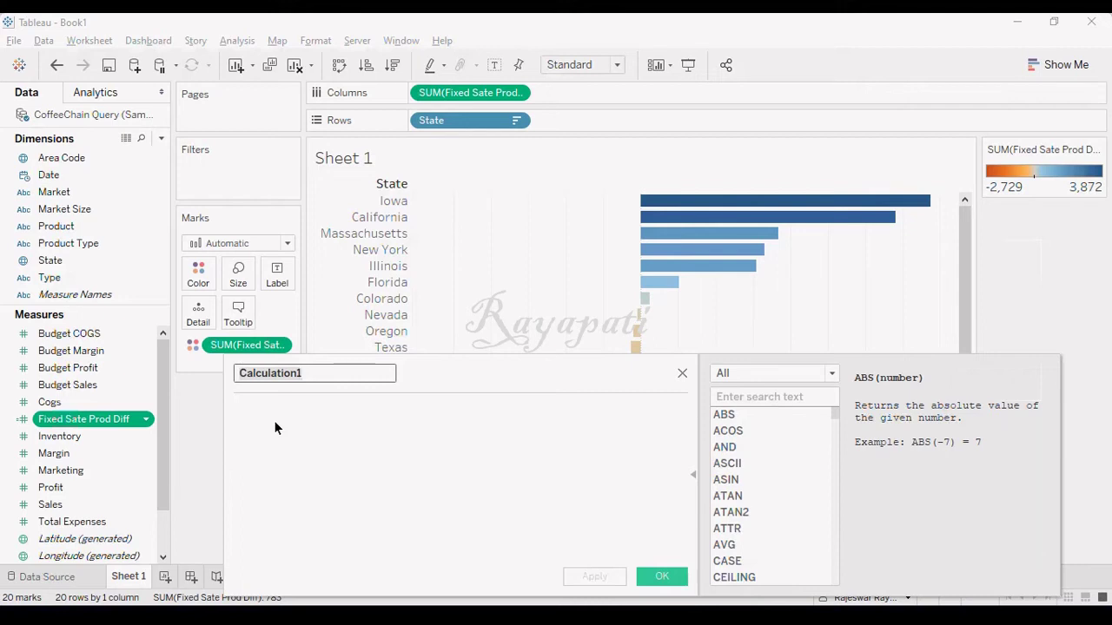
type("Ac")
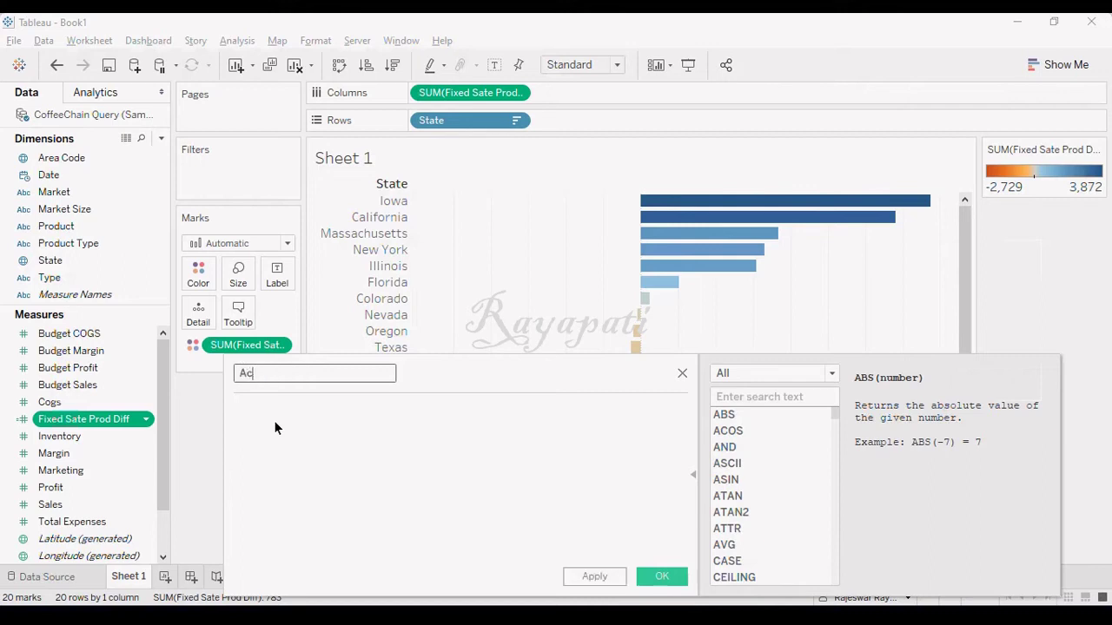
type("hived Or Not")
left_click(399, 427)
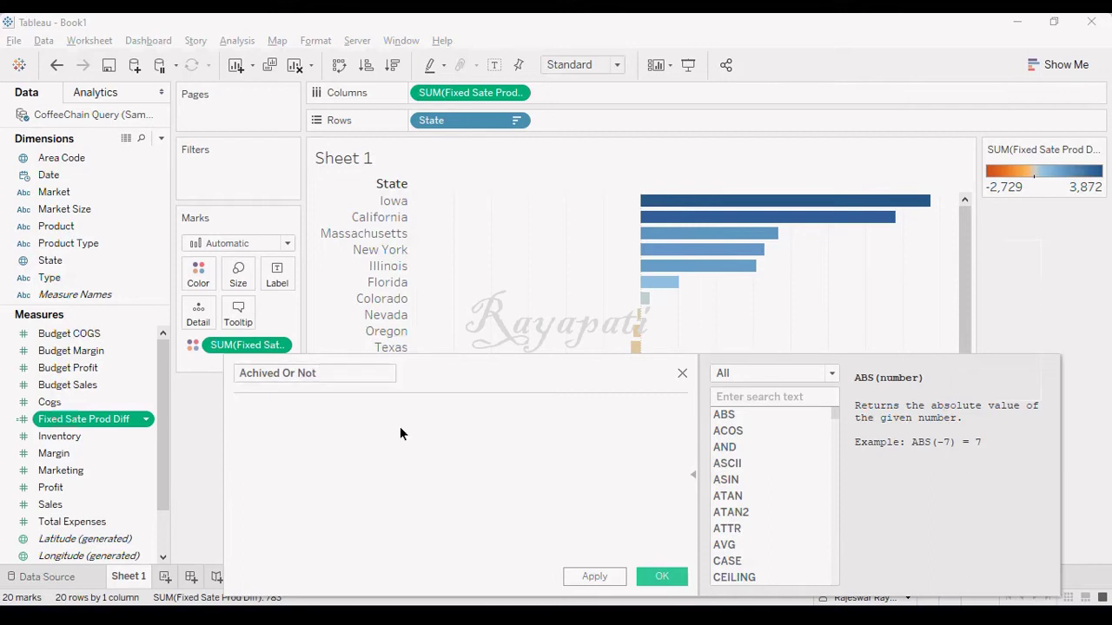
left_click_drag(361, 374, 222, 370)
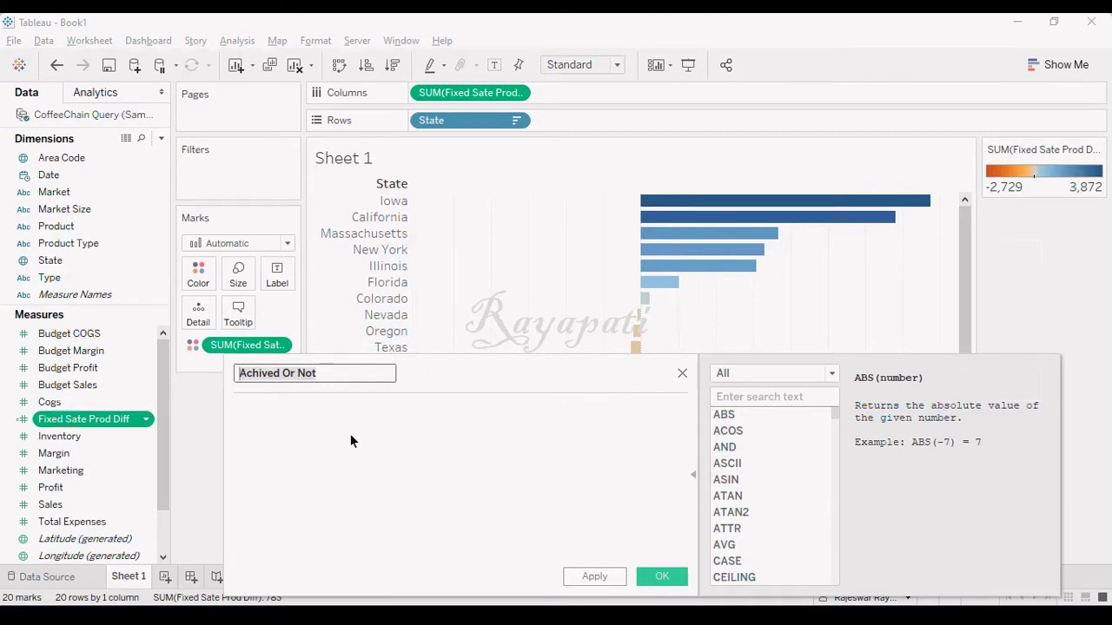
left_click(329, 369)
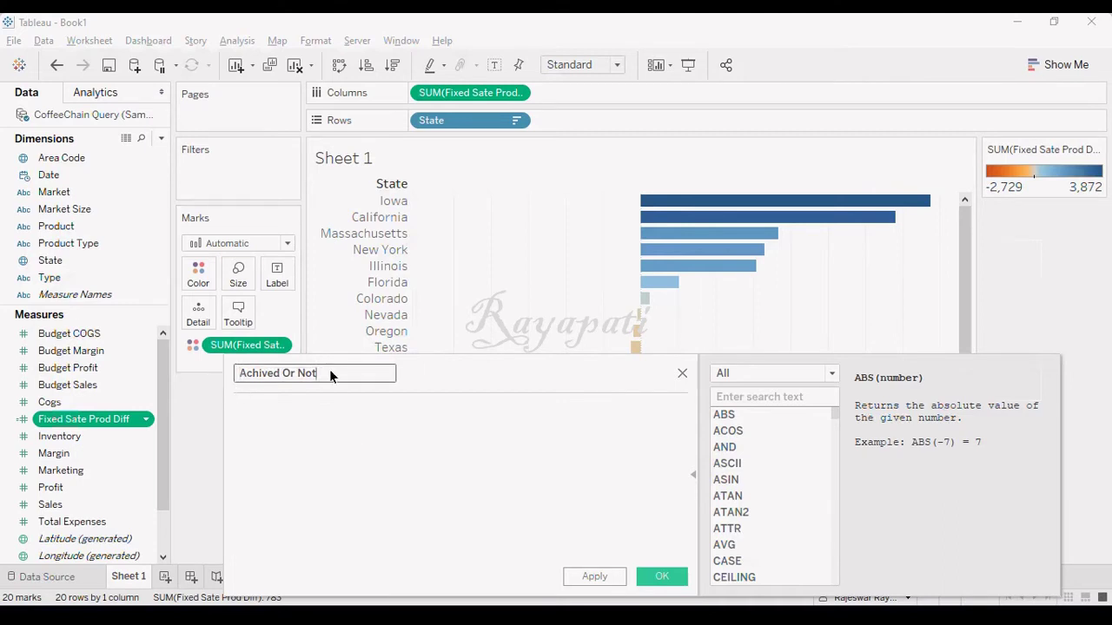
left_click_drag(238, 372, 209, 361)
left_click(357, 484)
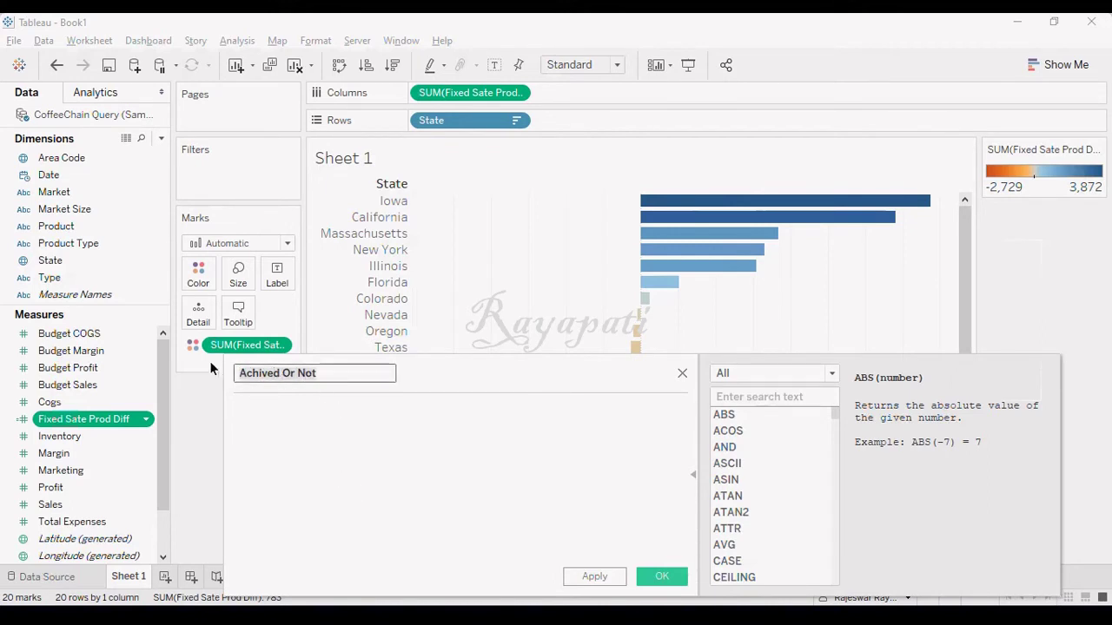
Begin the Achived Or Not formula with the condition If [Fixed Sate Prod Diff] > 0
left_click(409, 515)
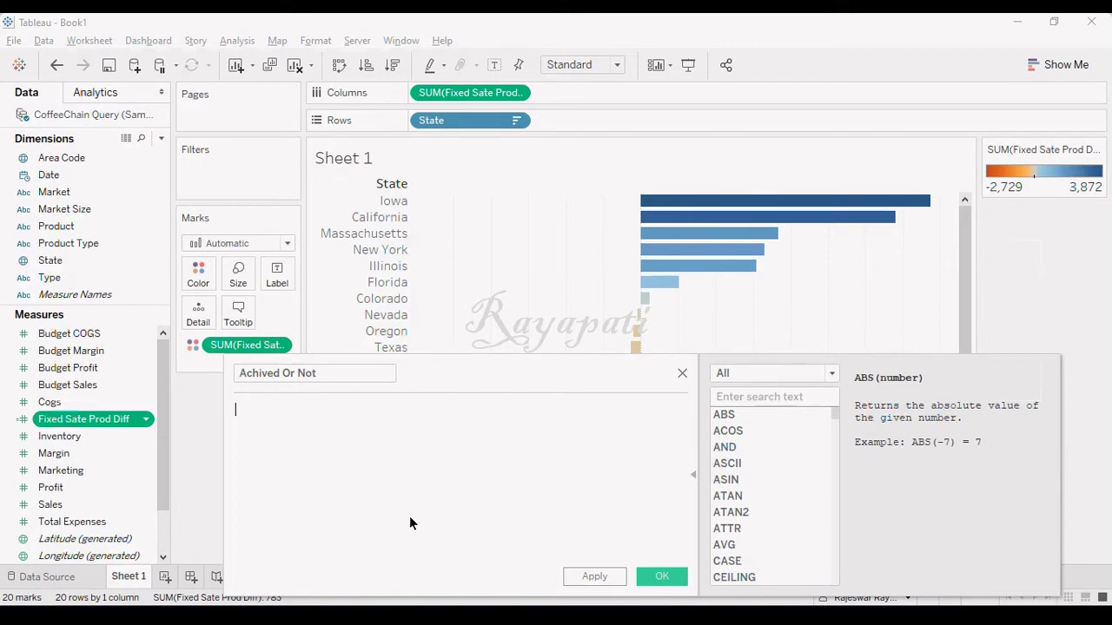
type("If")
left_click_drag(83, 418, 340, 413)
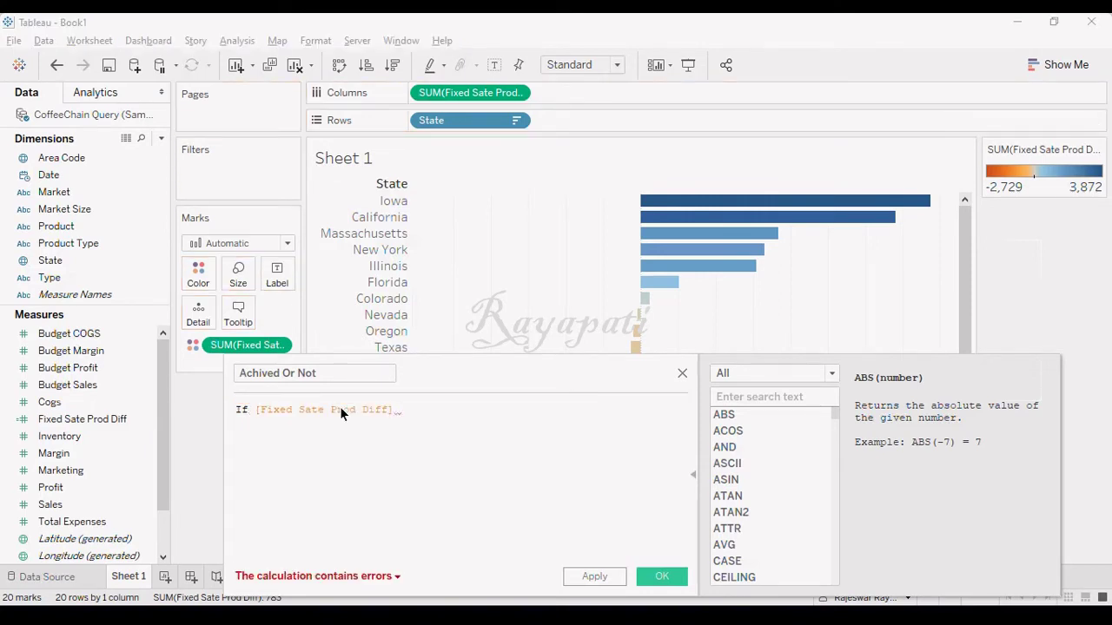
type("> 0")
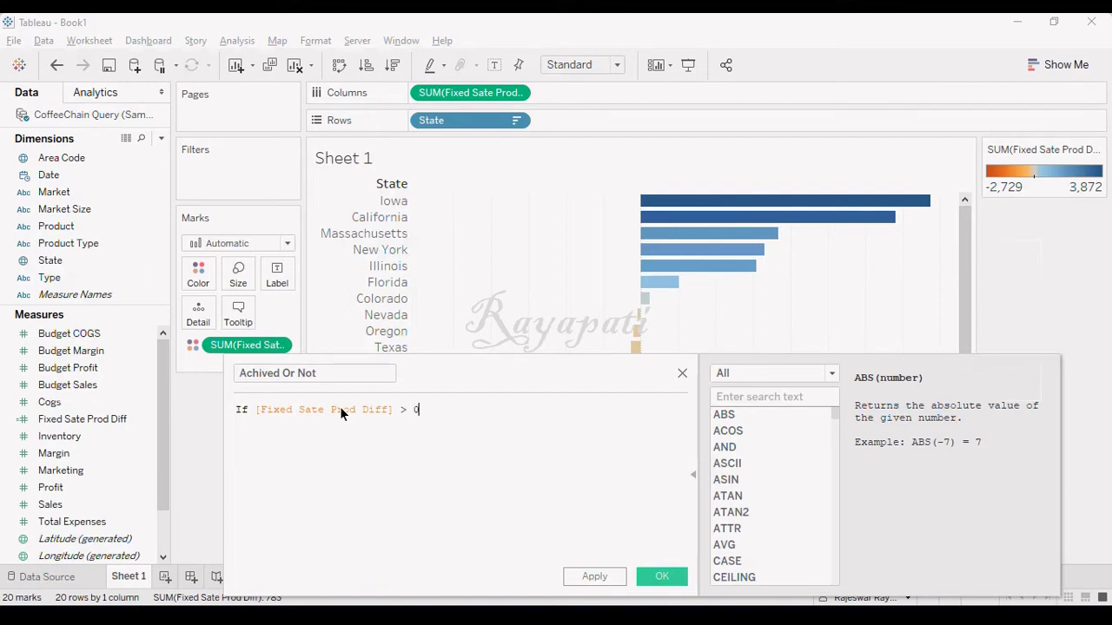
left_click_drag(401, 410, 263, 409)
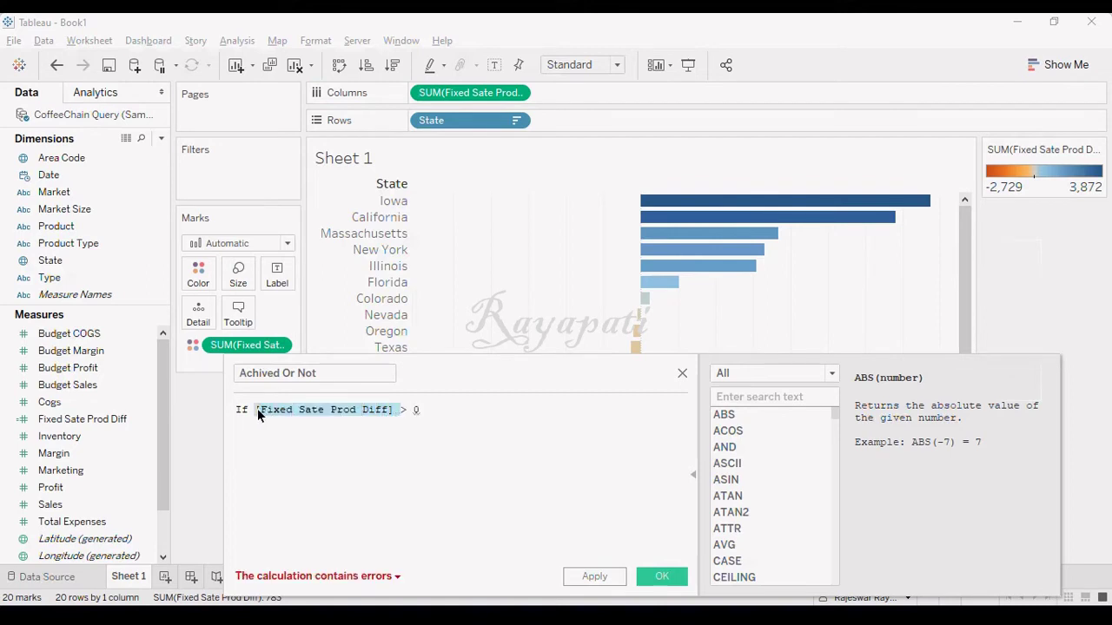
left_click(442, 411)
Complete the formula with Then 1 else 0 End and save the calculated field
type("Then")
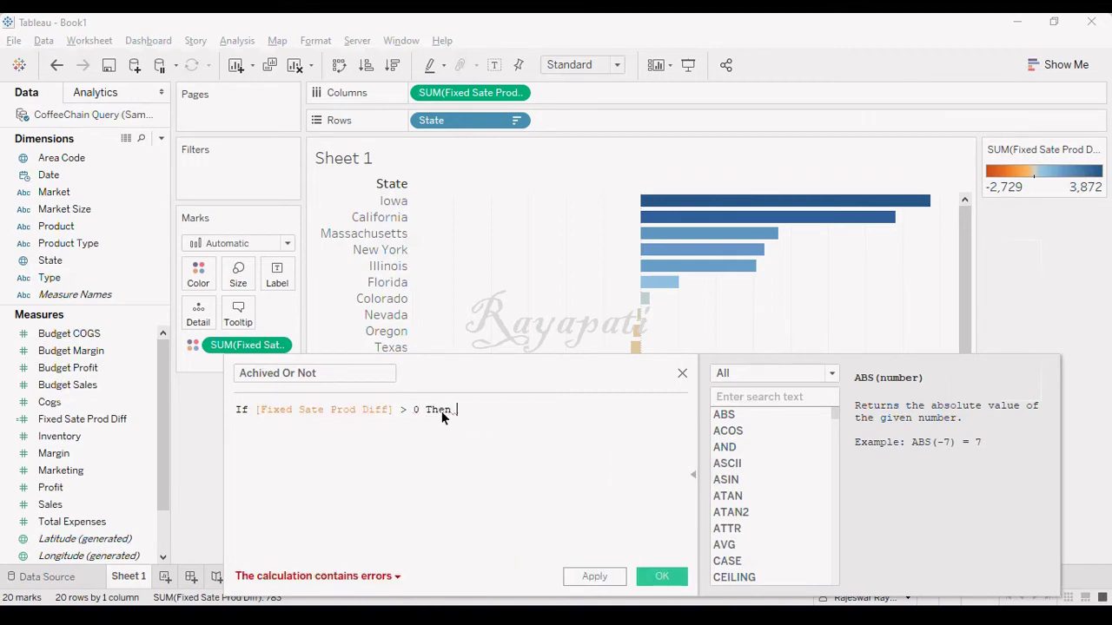
type(" 1")
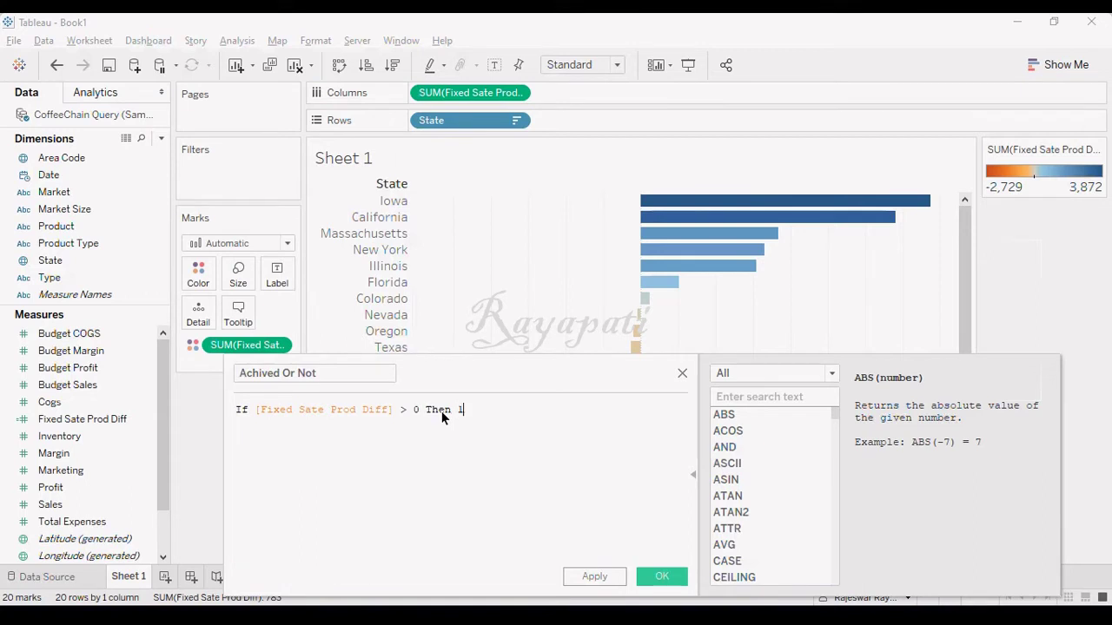
type(" else ")
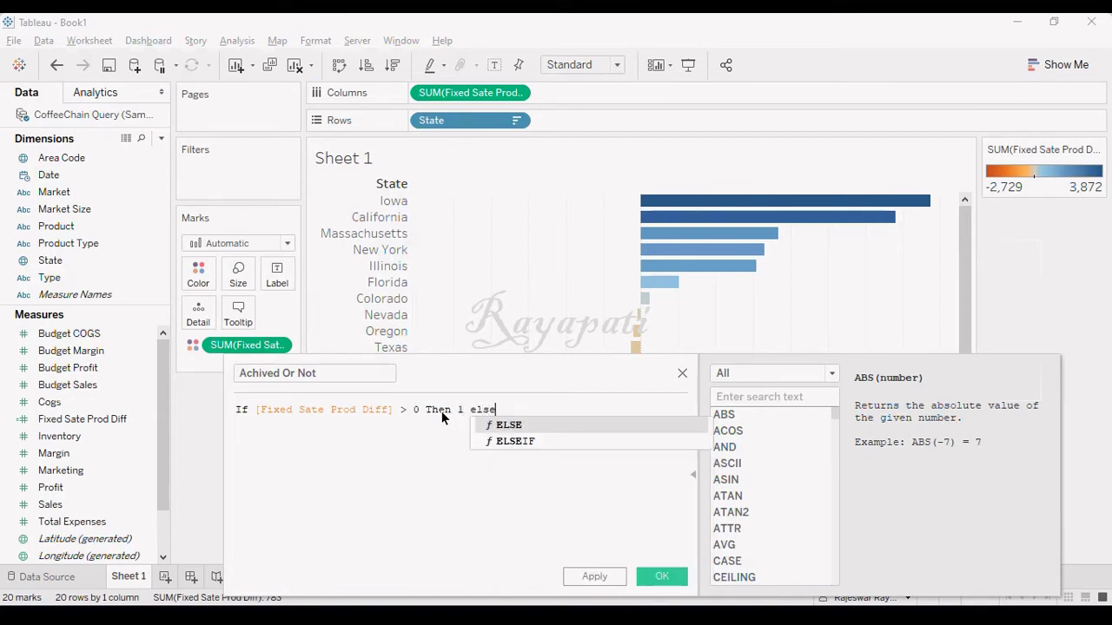
type("0 End")
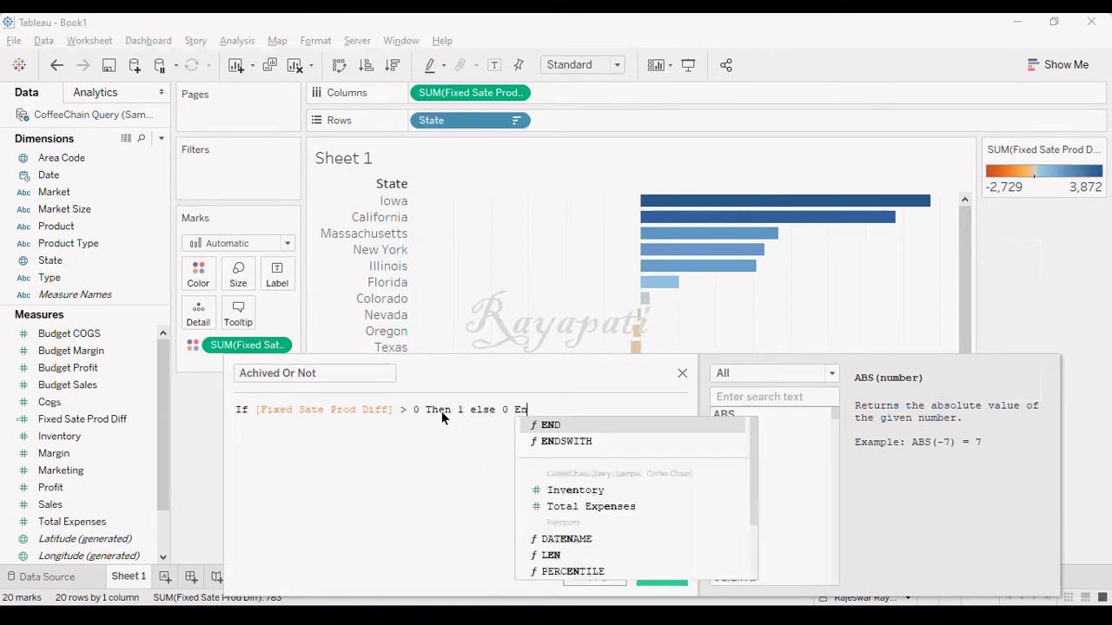
left_click(363, 461)
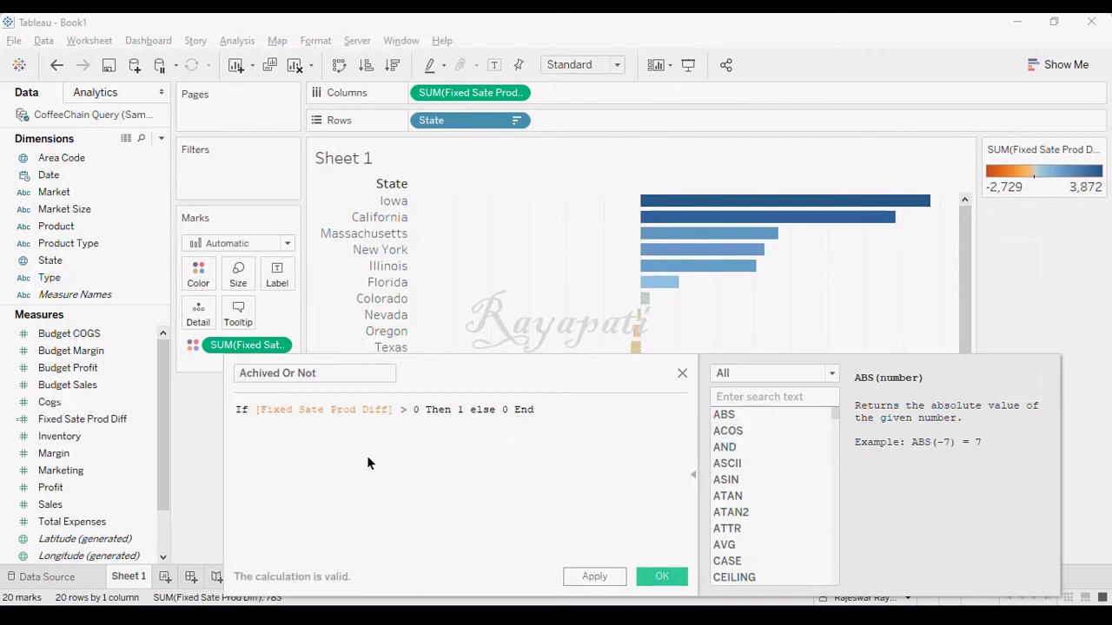
left_click(602, 577)
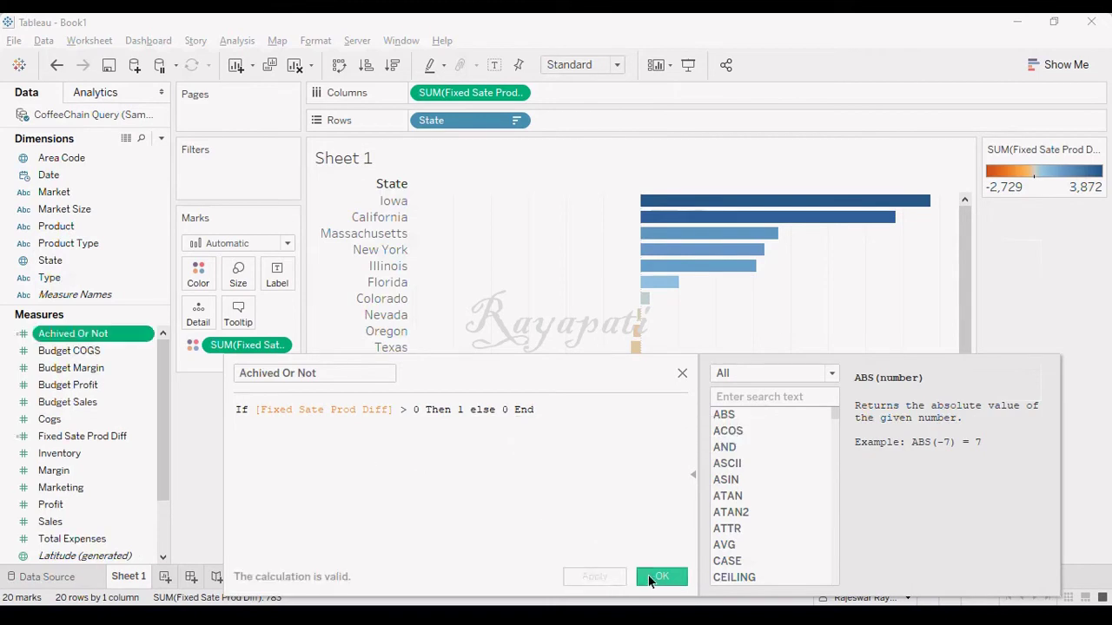
left_click(659, 577)
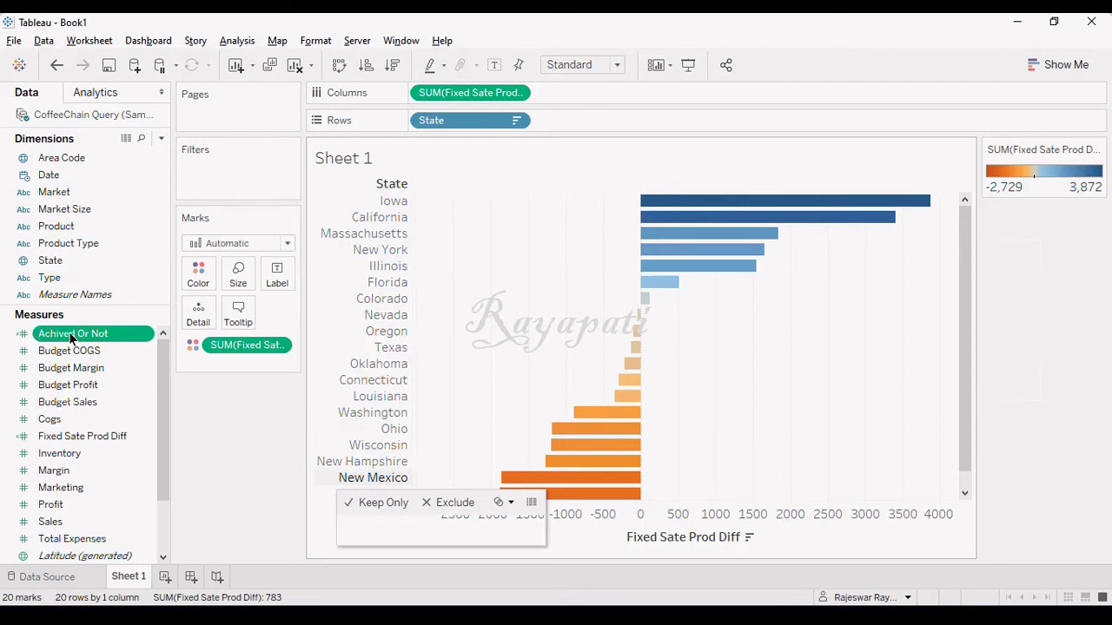
Add Achived Or Not as a second bar chart beside Fixed Sate Prod Diff for each state
left_click_drag(72, 339, 591, 93)
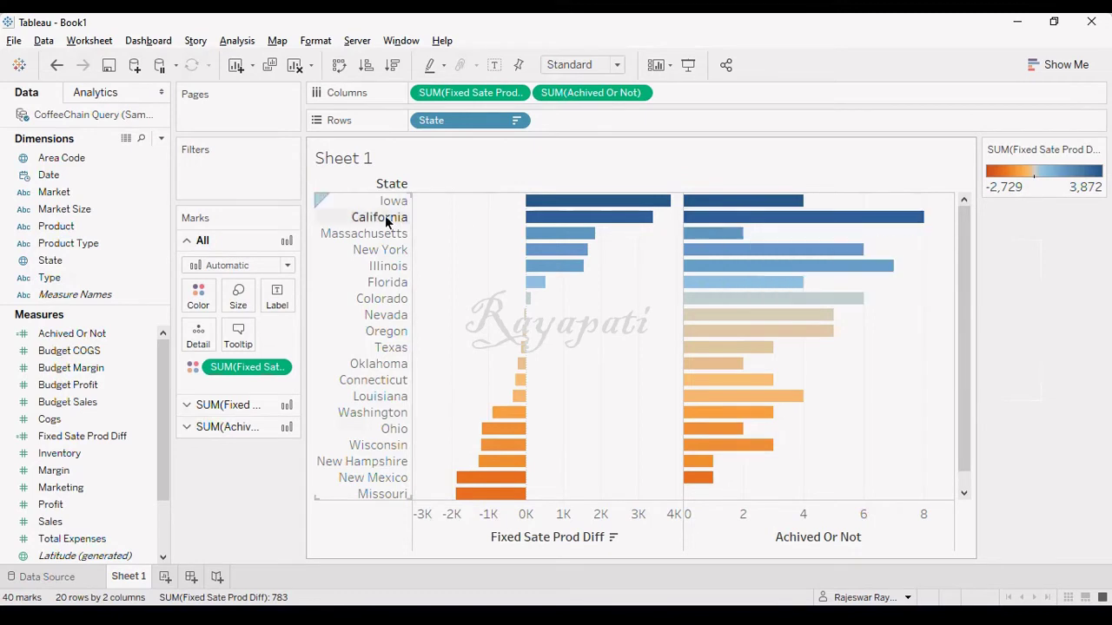
mouse_move(671, 201)
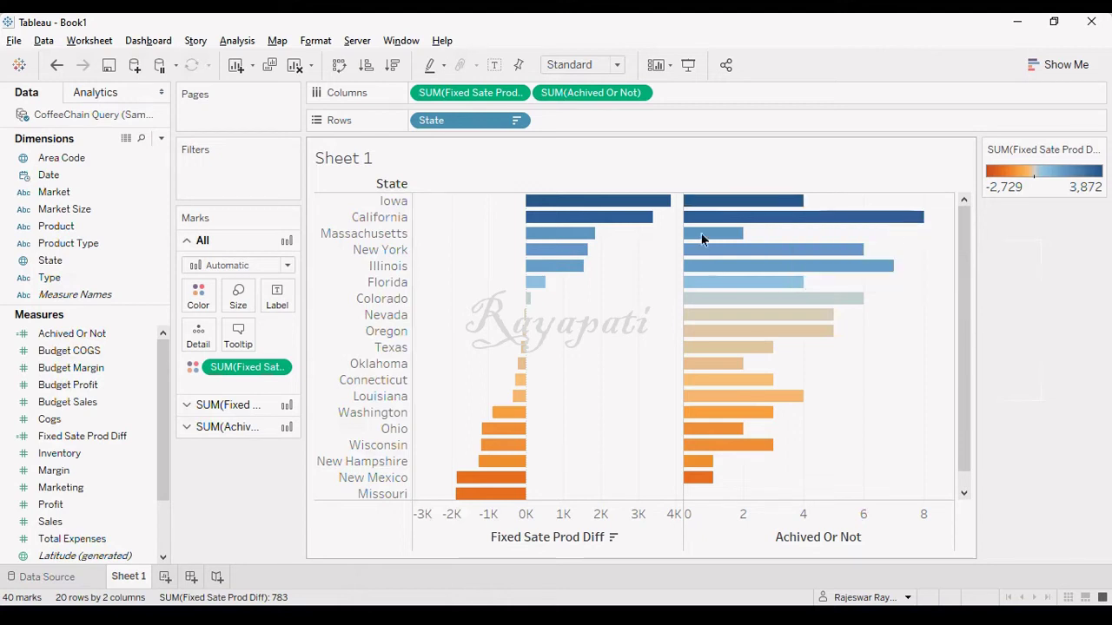
Create a new worksheet and build a text table of Achived Or Not by State and Product
left_click(164, 577)
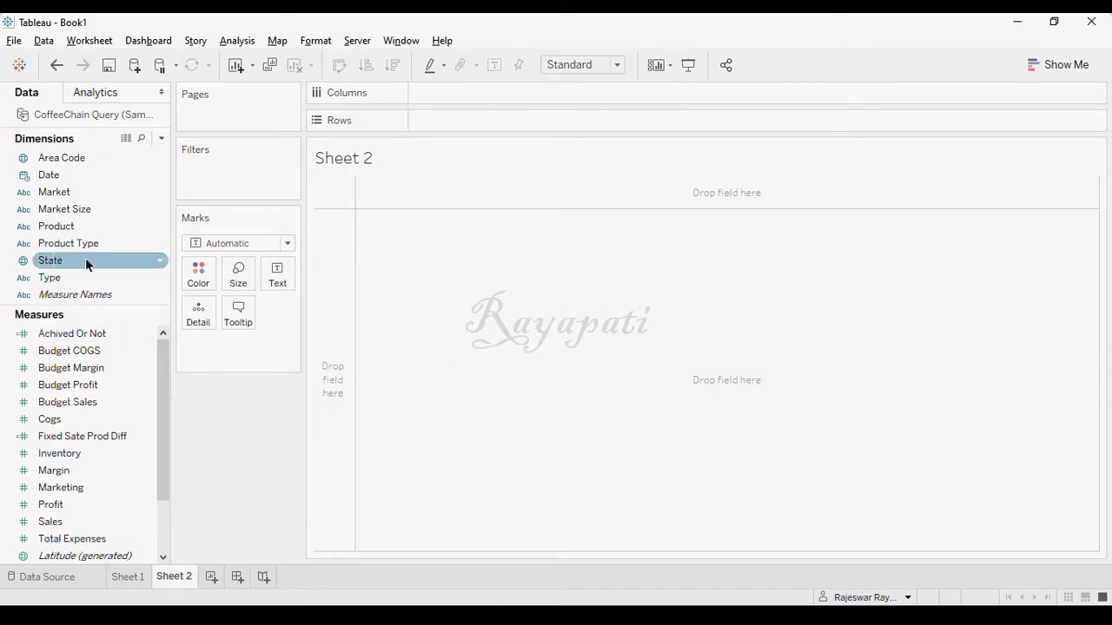
left_click_drag(85, 258, 474, 122)
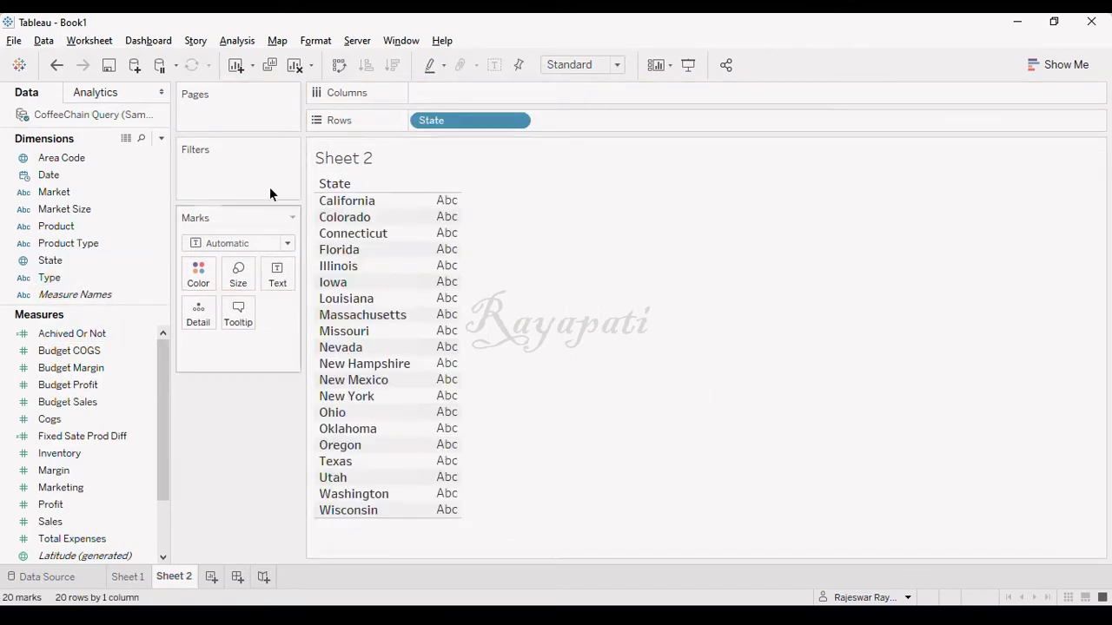
left_click_drag(70, 226, 595, 117)
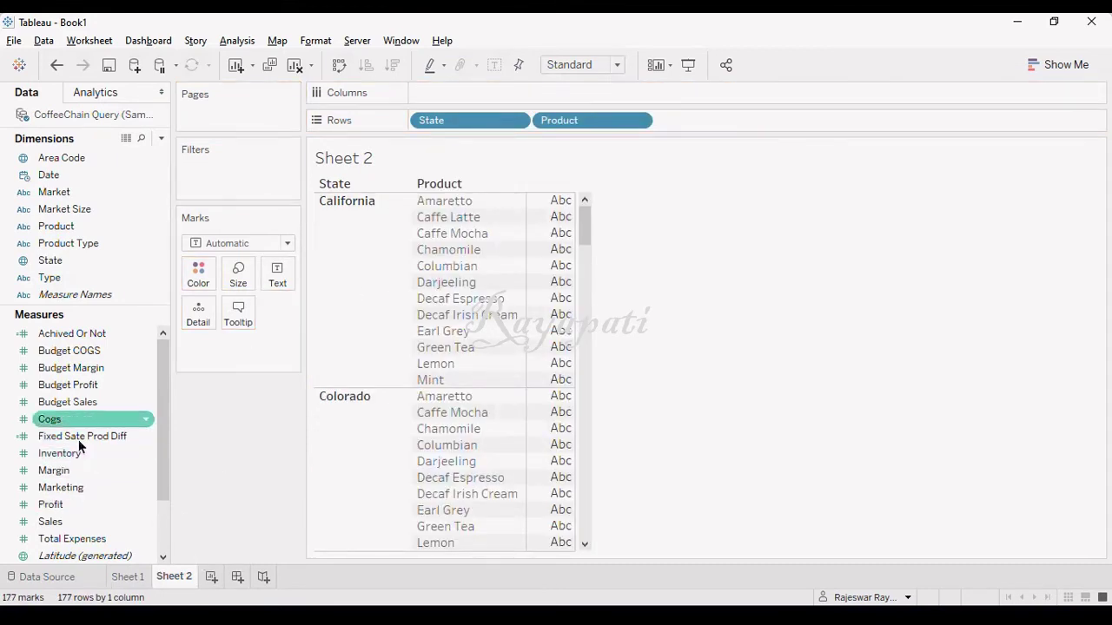
left_click_drag(85, 341, 278, 274)
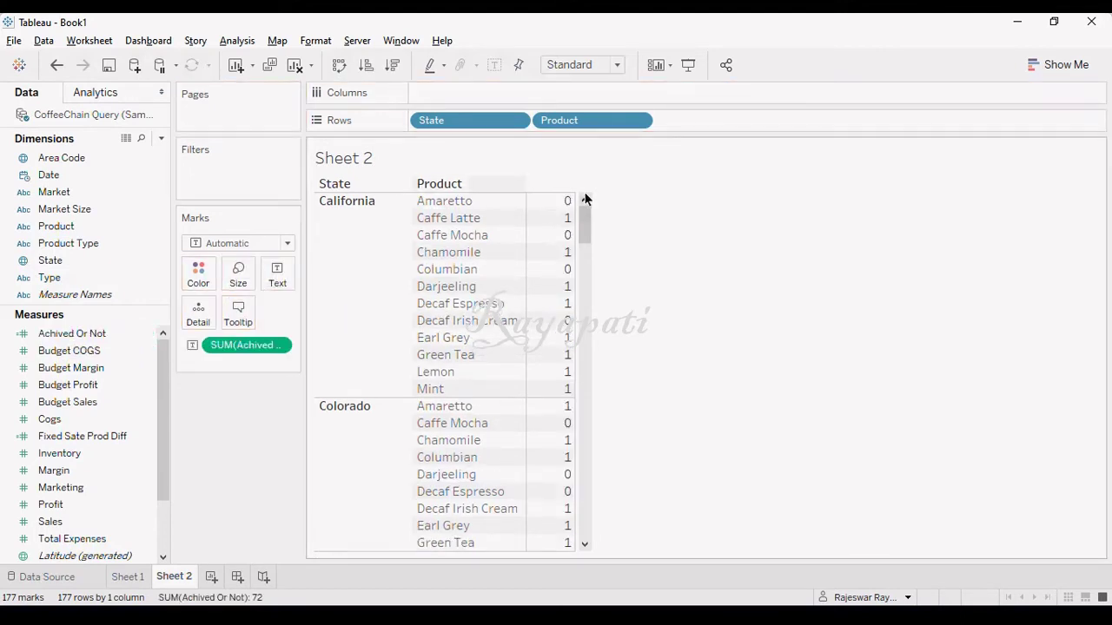
mouse_move(566, 219)
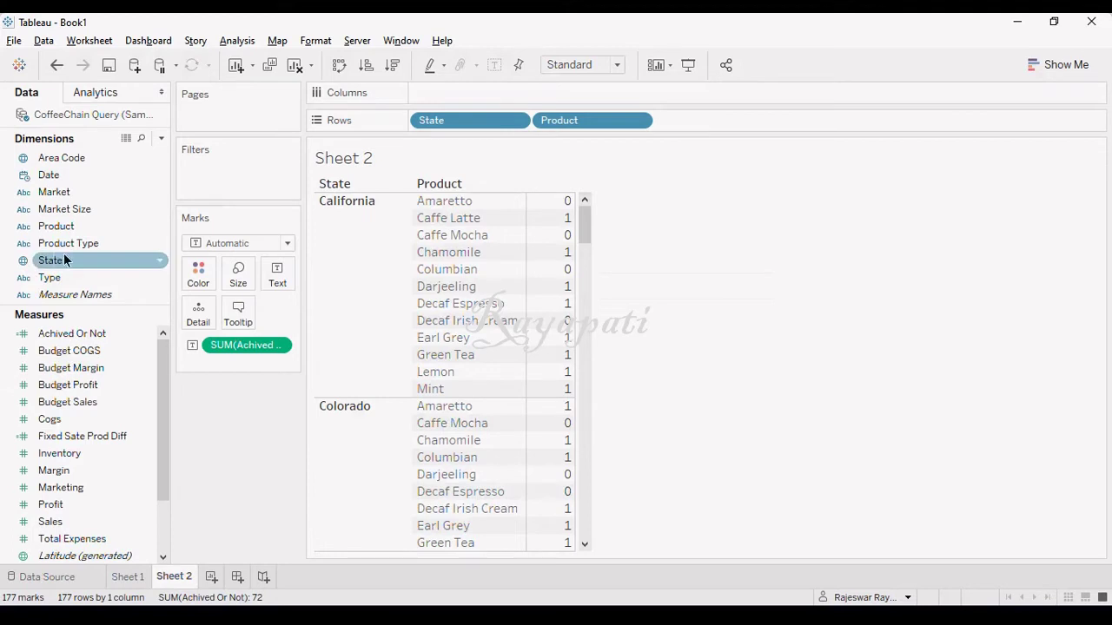
Add Product to the columns and change it to a Count (Distinct) measure
left_click_drag(56, 228, 434, 91)
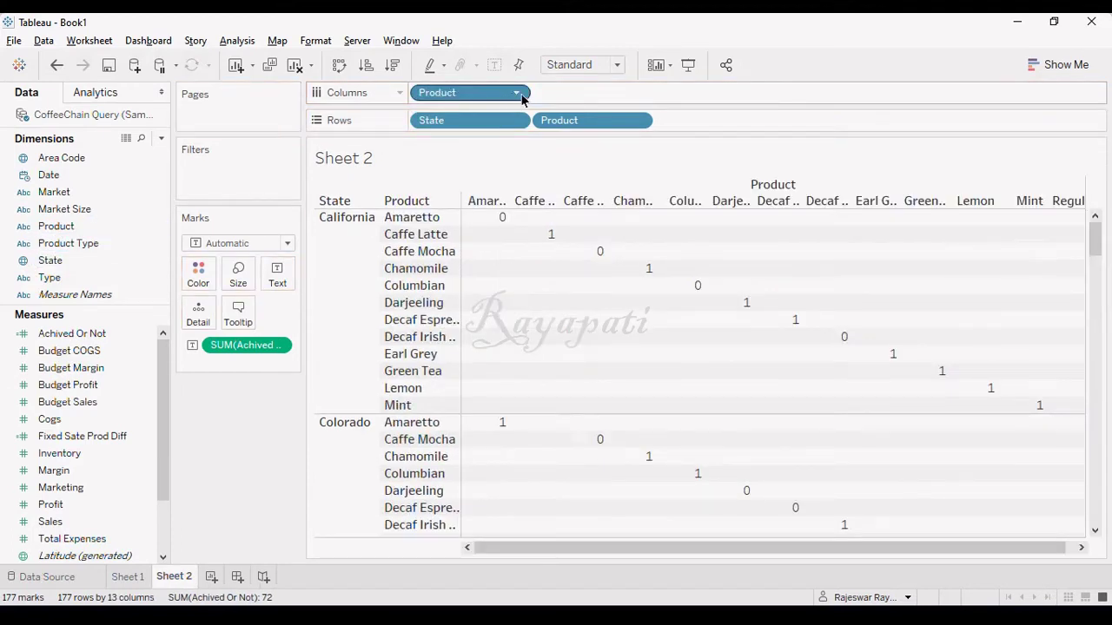
left_click(518, 93)
mouse_move(484, 322)
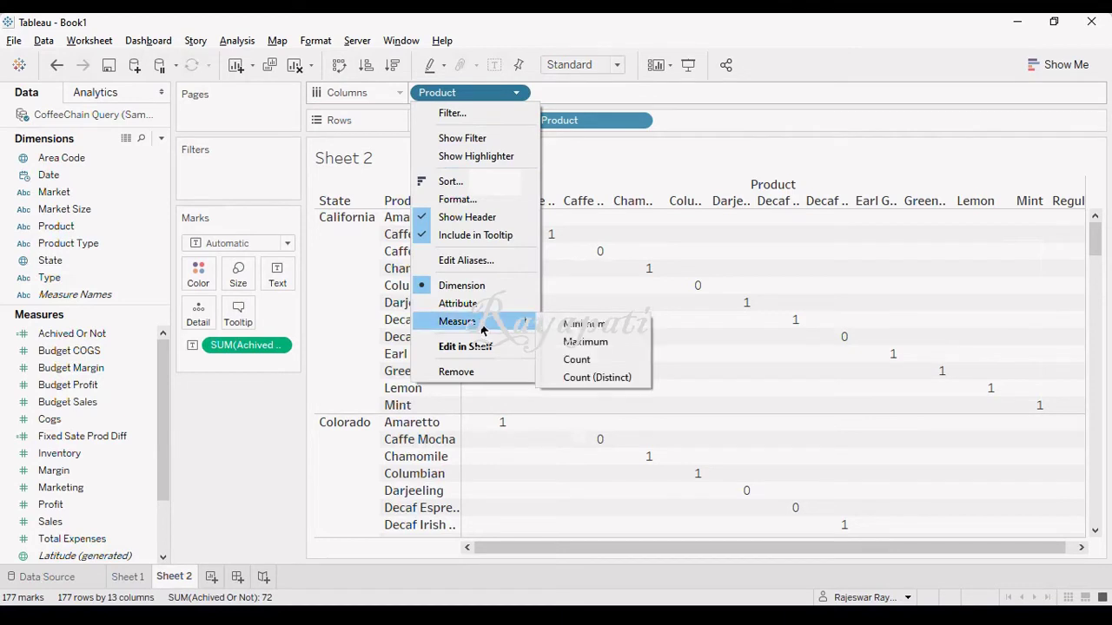
left_click(594, 378)
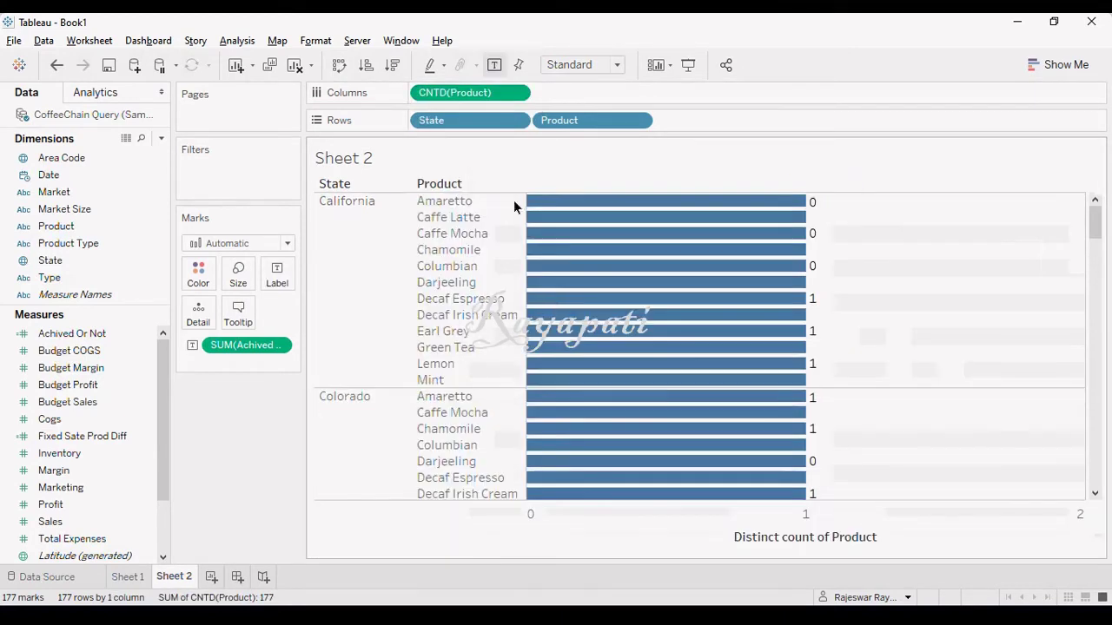
Try dropping a copy of the distinct count of Product onto the chart, and undo it
left_click_drag(482, 103, 601, 340)
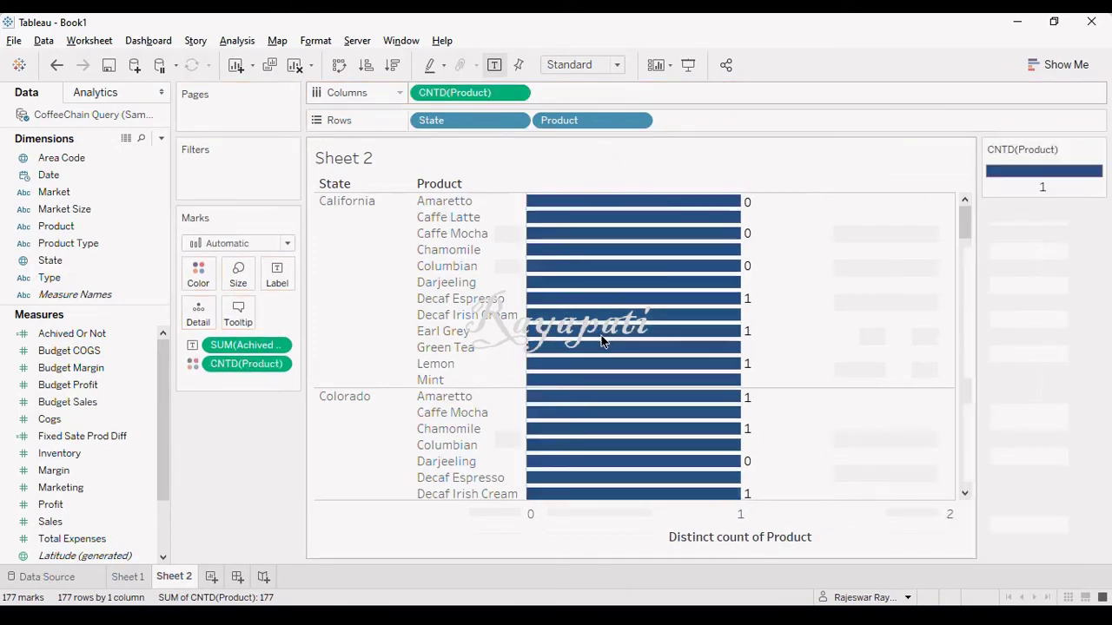
key("ctrl+z")
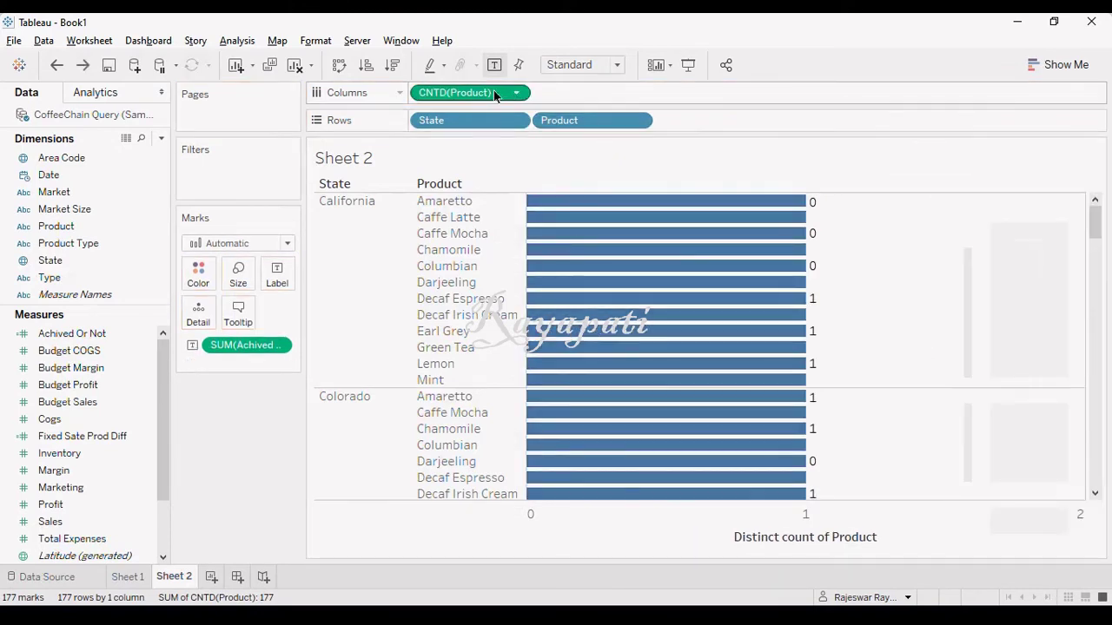
Add the distinct count of Product to Detail and show it as a value column beside Achived Or Not in the table
left_click_drag(496, 92, 253, 361)
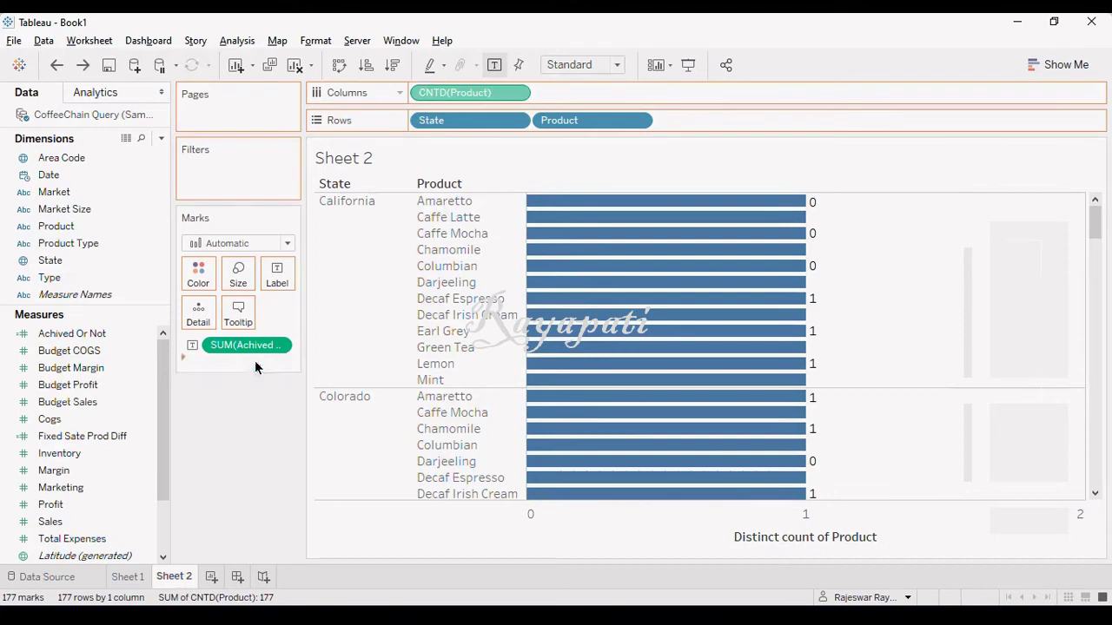
left_click_drag(527, 330, 531, 327)
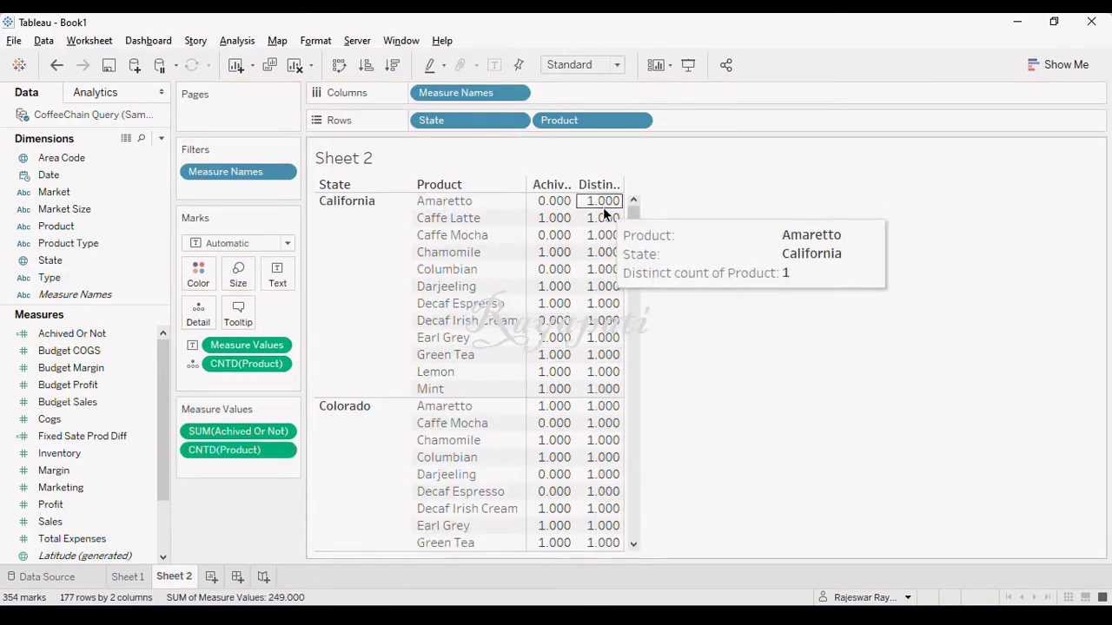
mouse_move(605, 207)
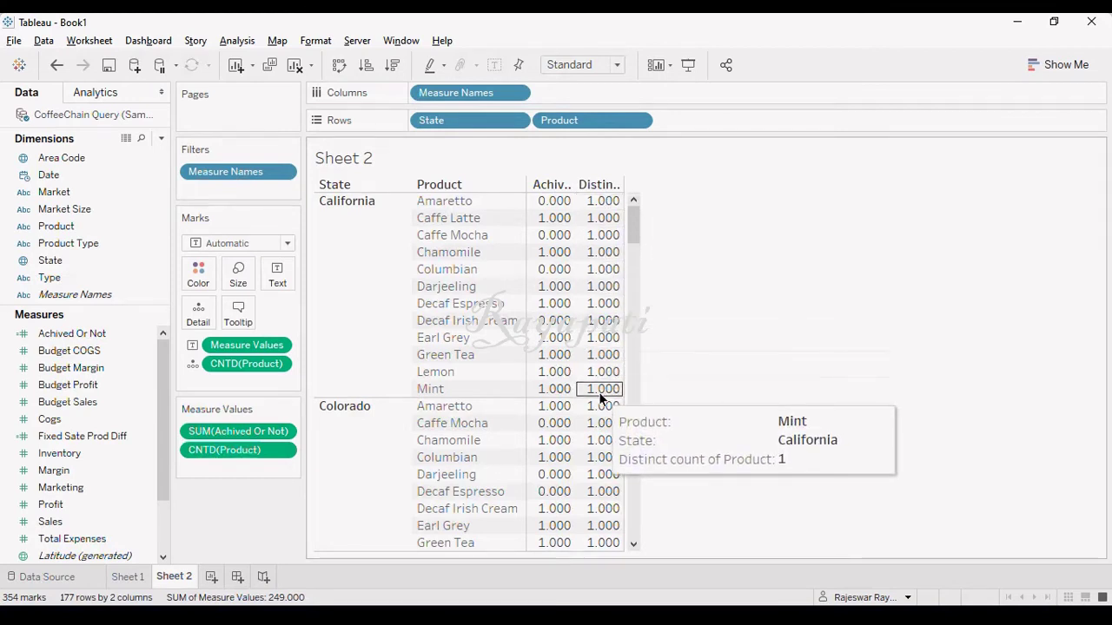
Add all subtotals to the State and Product table and compare the state totals of both measures
left_click(236, 41)
mouse_move(266, 183)
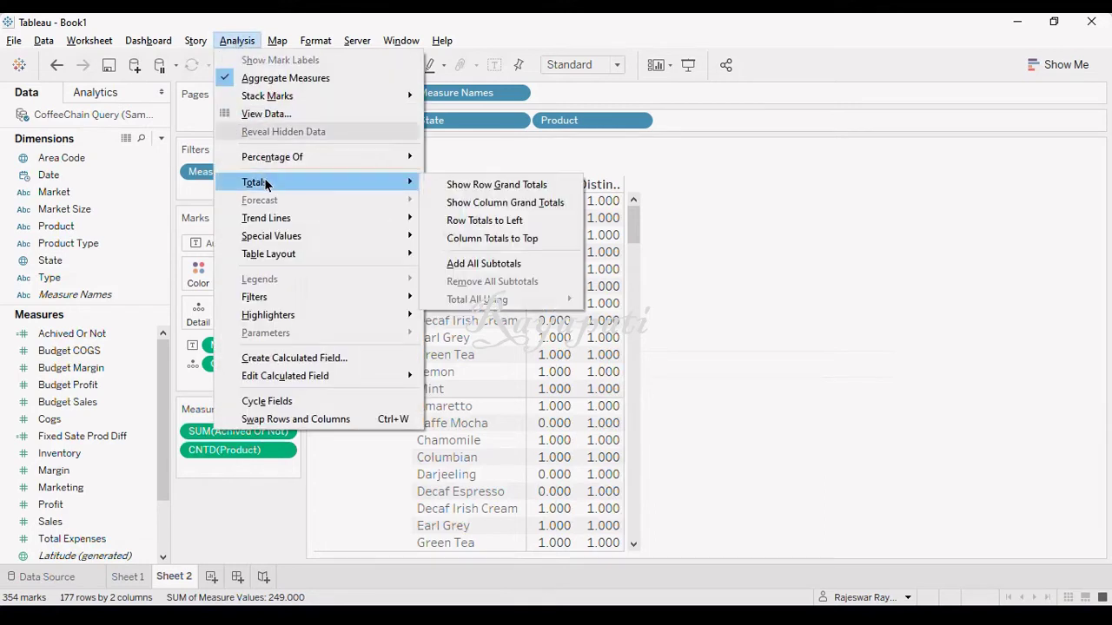
left_click(483, 263)
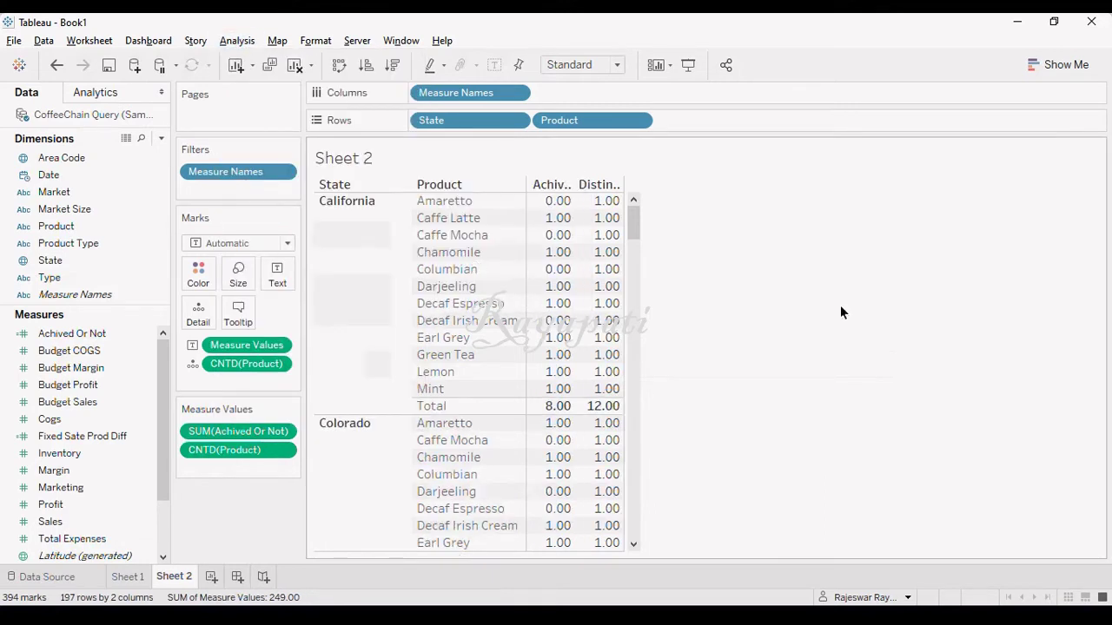
mouse_move(607, 408)
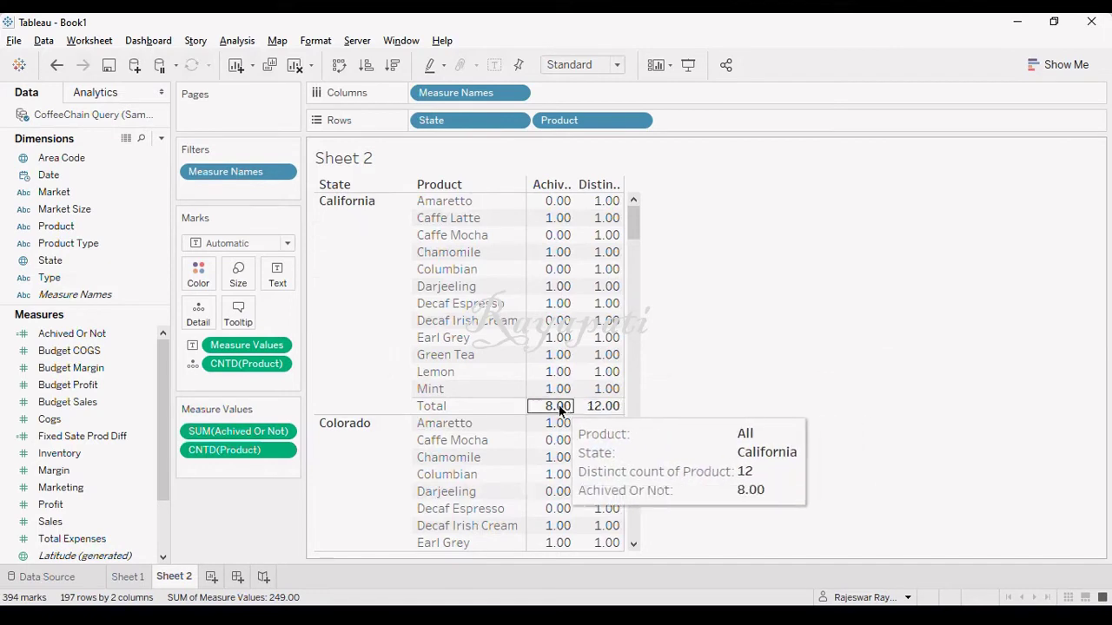
scroll(641, 224, "down", 4)
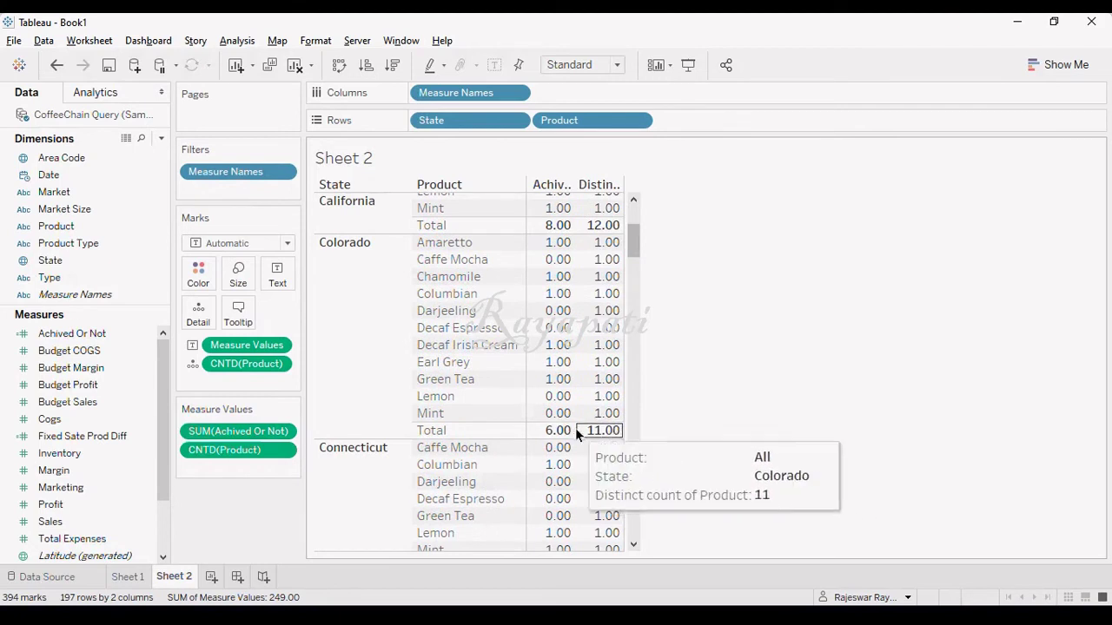
mouse_move(557, 437)
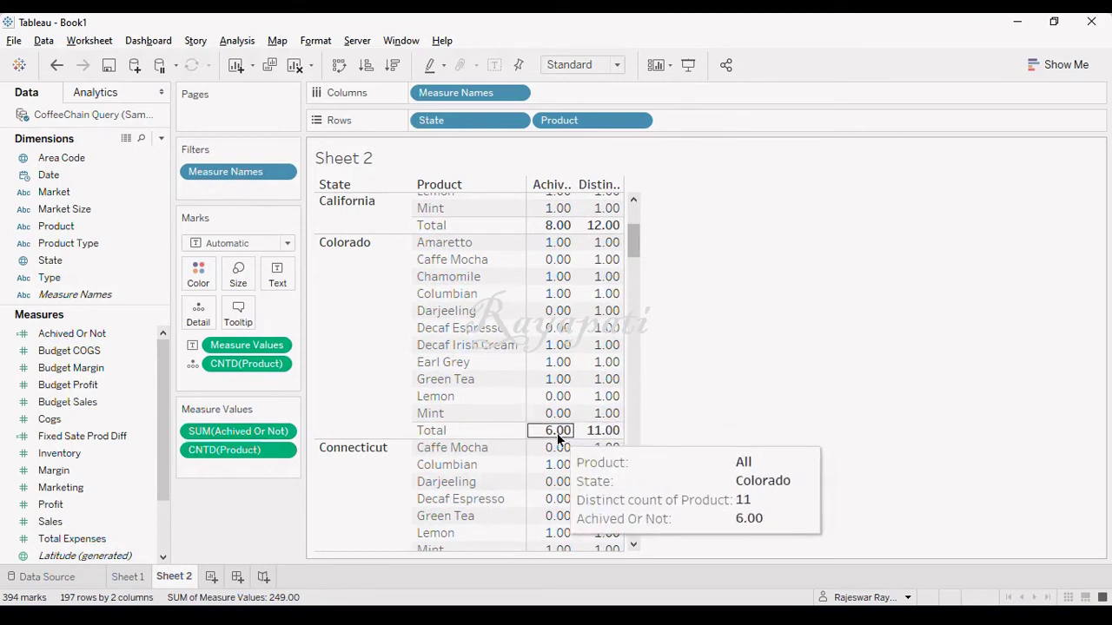
left_click(232, 431)
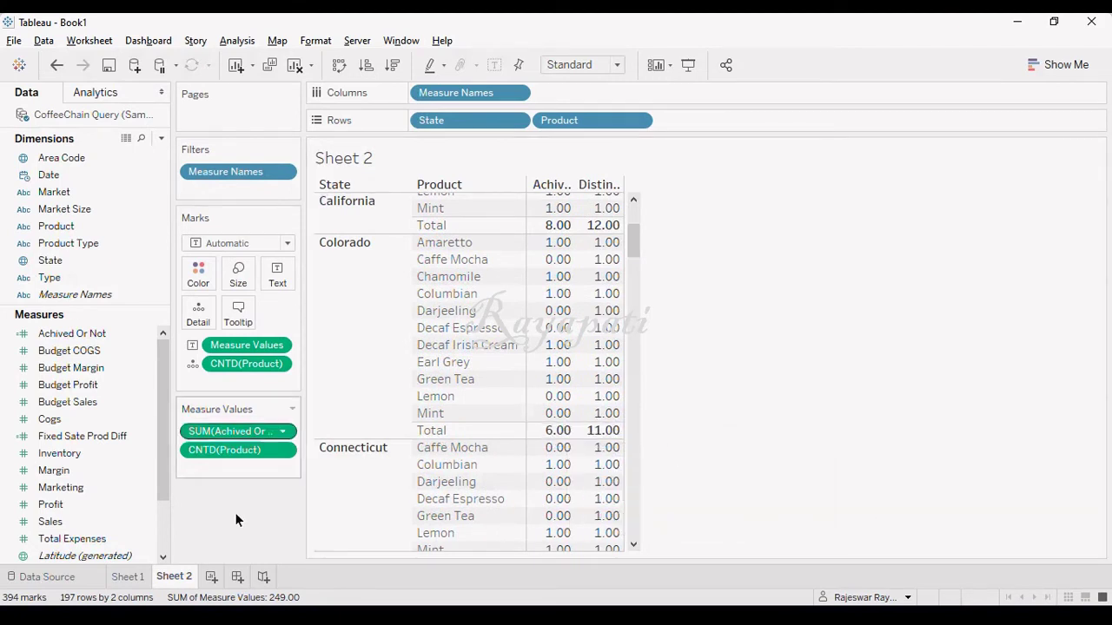
Return to Sheet 1 and review the formula of the Achived Or Not calculated field without changing it
left_click(465, 184)
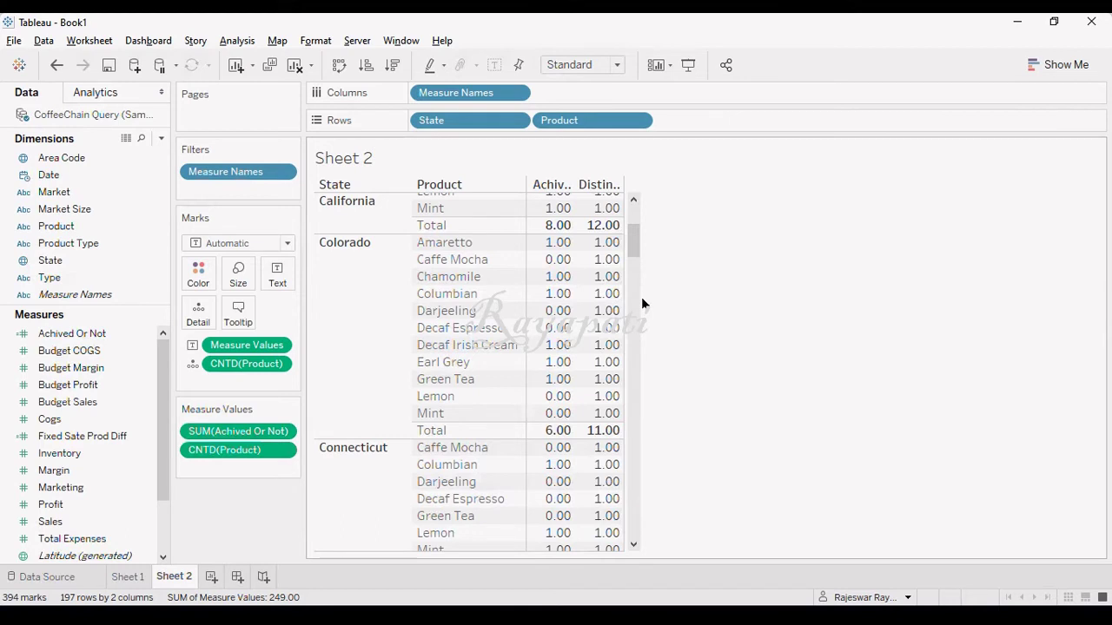
left_click(130, 577)
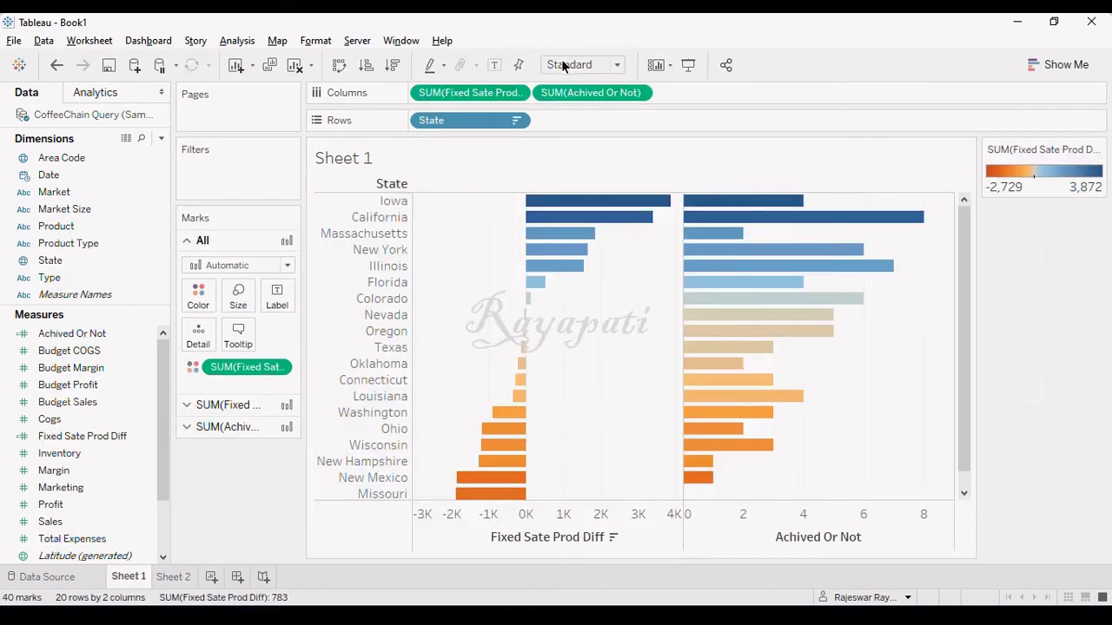
left_click(104, 339)
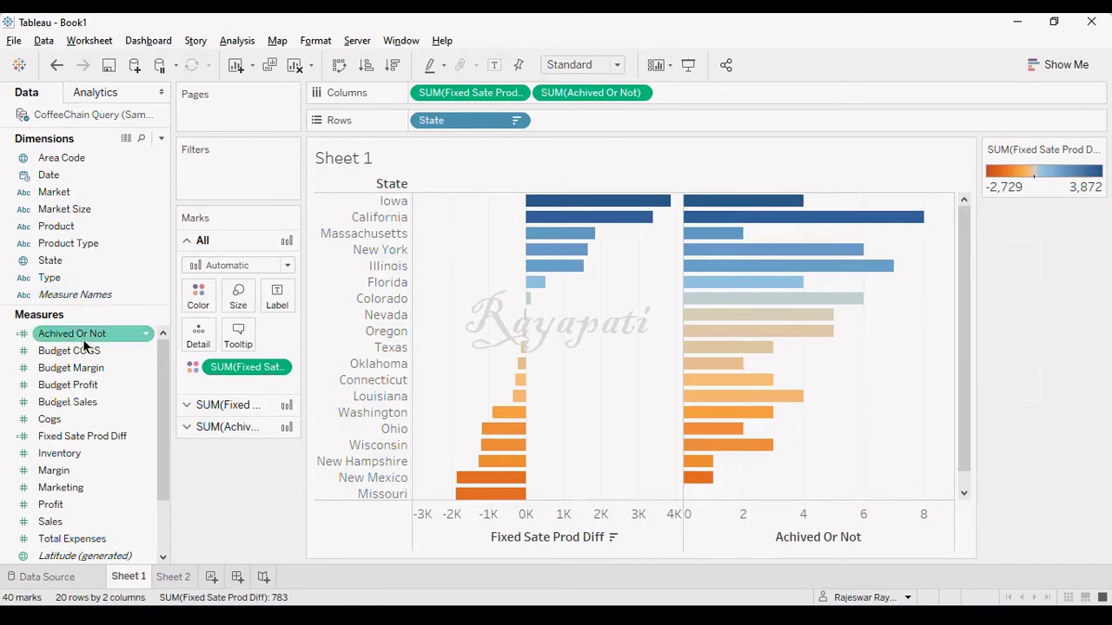
right_click(84, 338)
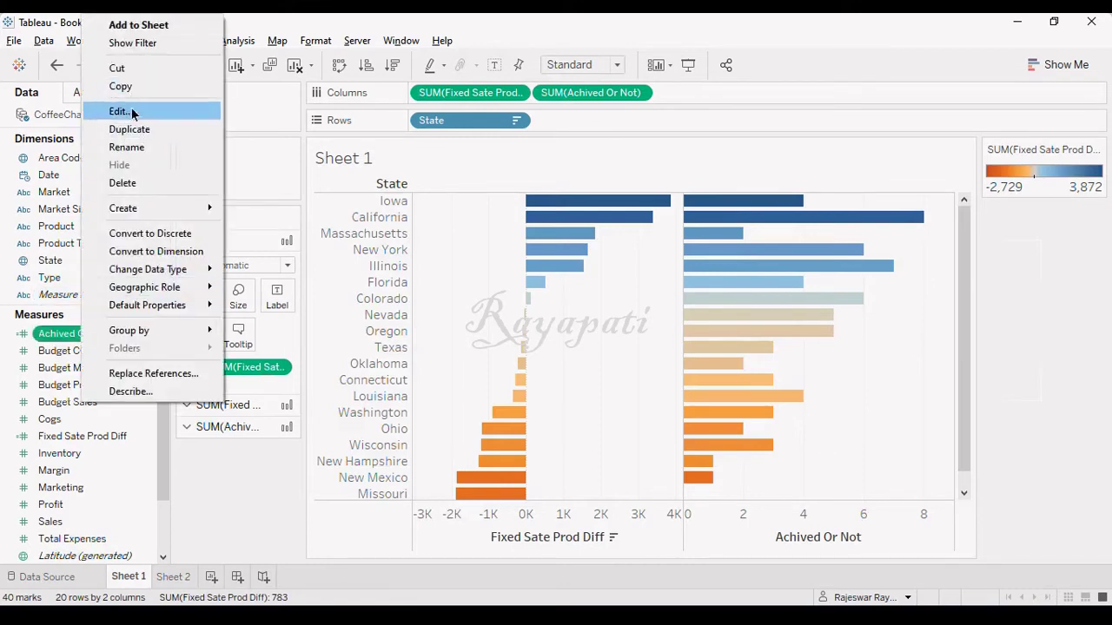
left_click(121, 112)
left_click_drag(397, 413, 258, 414)
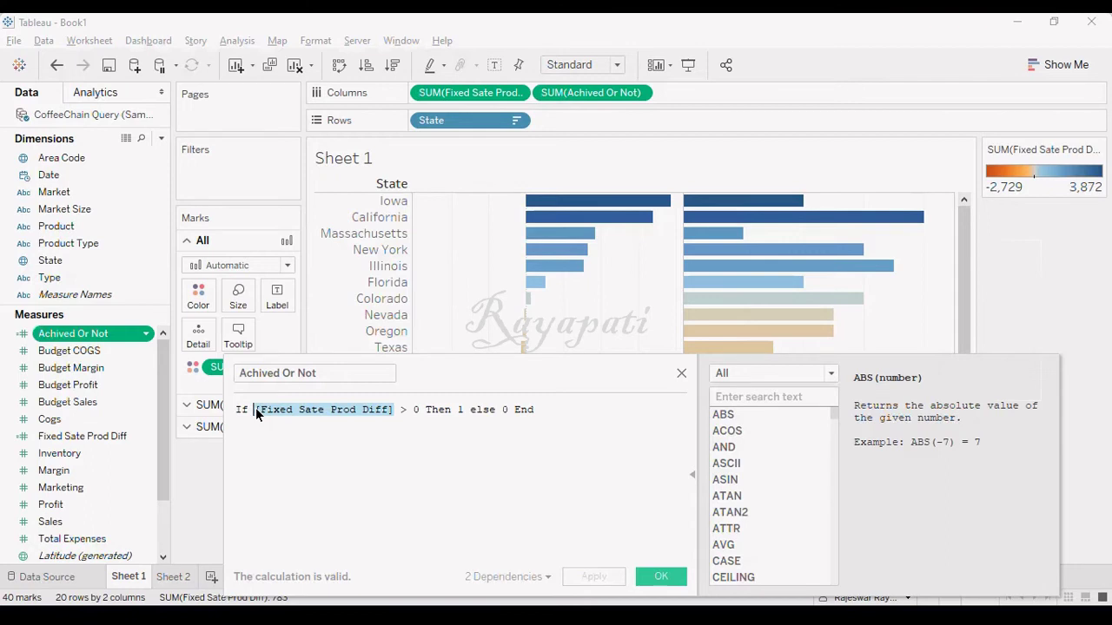
left_click(681, 375)
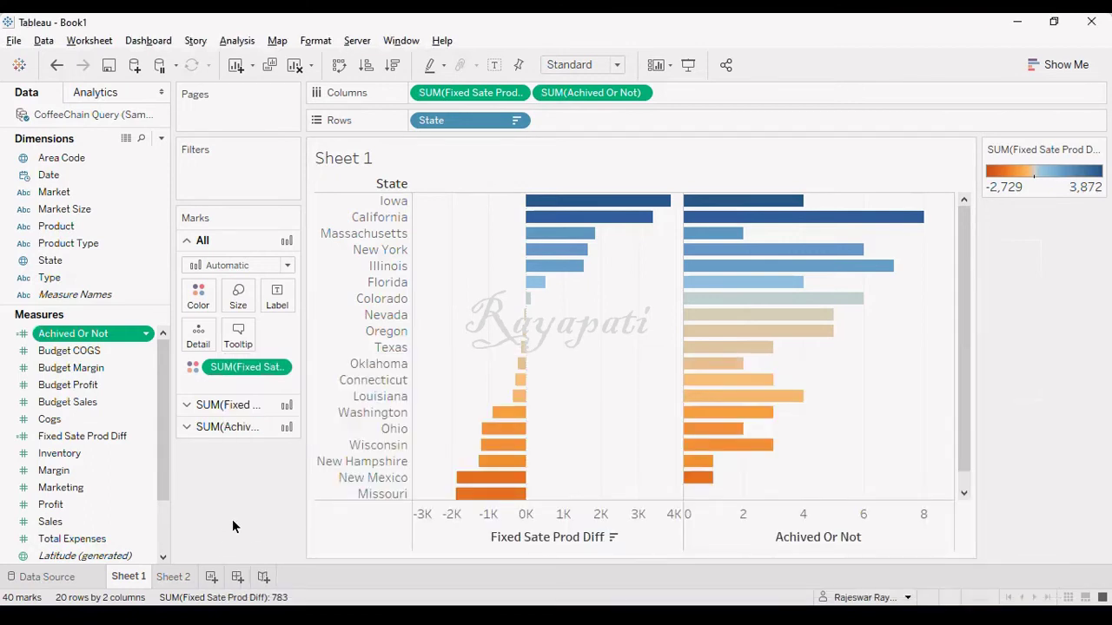
Create a calculated field named % Achived with the formula [Achived Or Not]/COUNTD([Product])
left_click(237, 41)
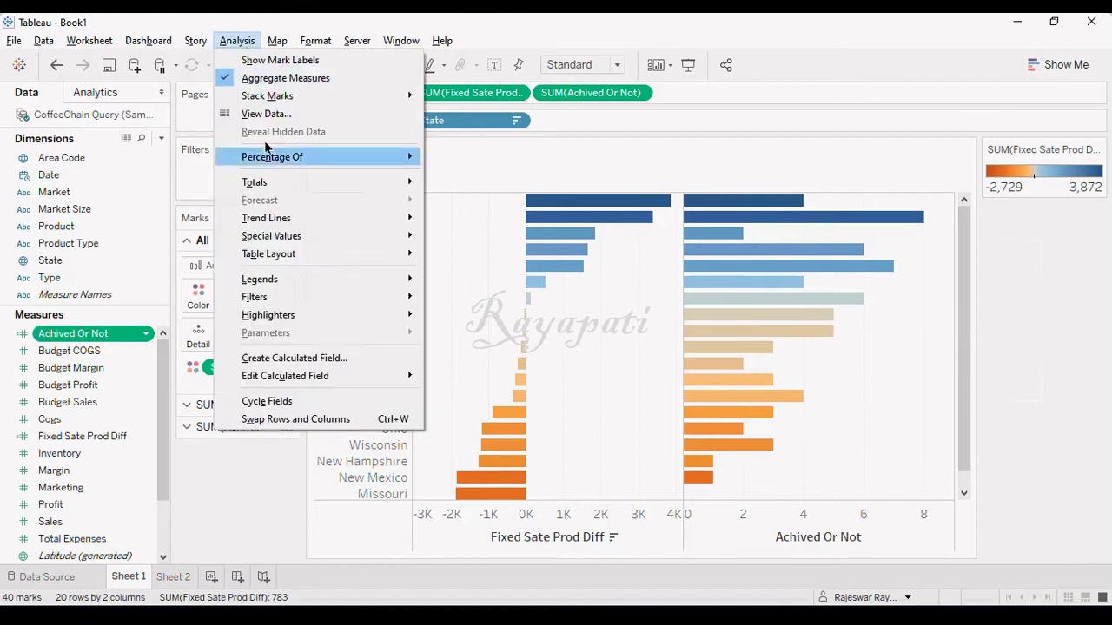
left_click(289, 358)
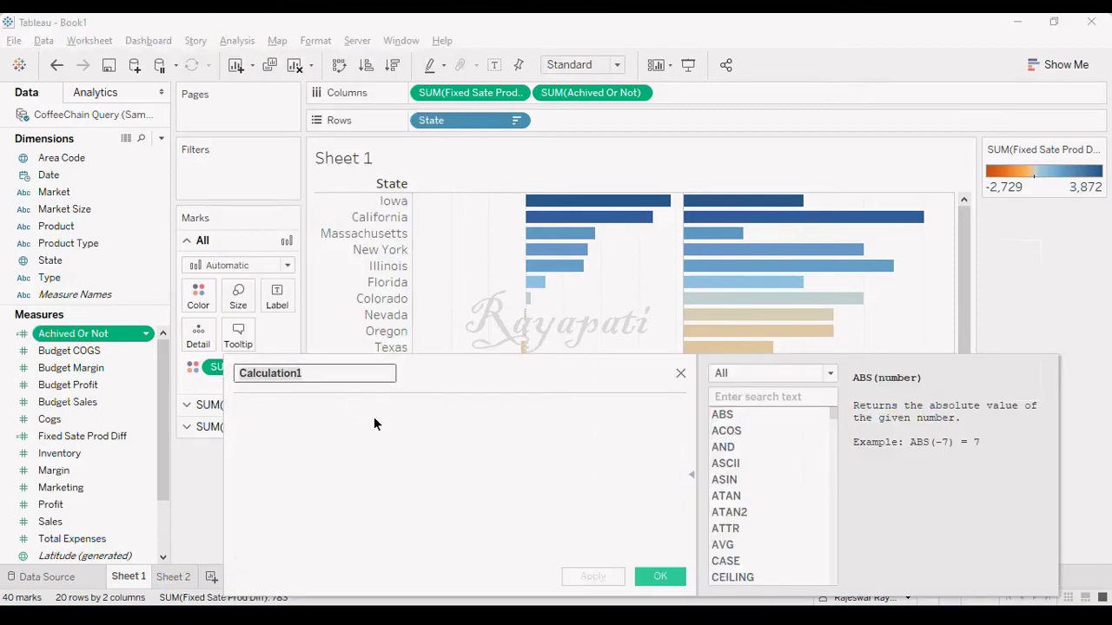
type("% Ac")
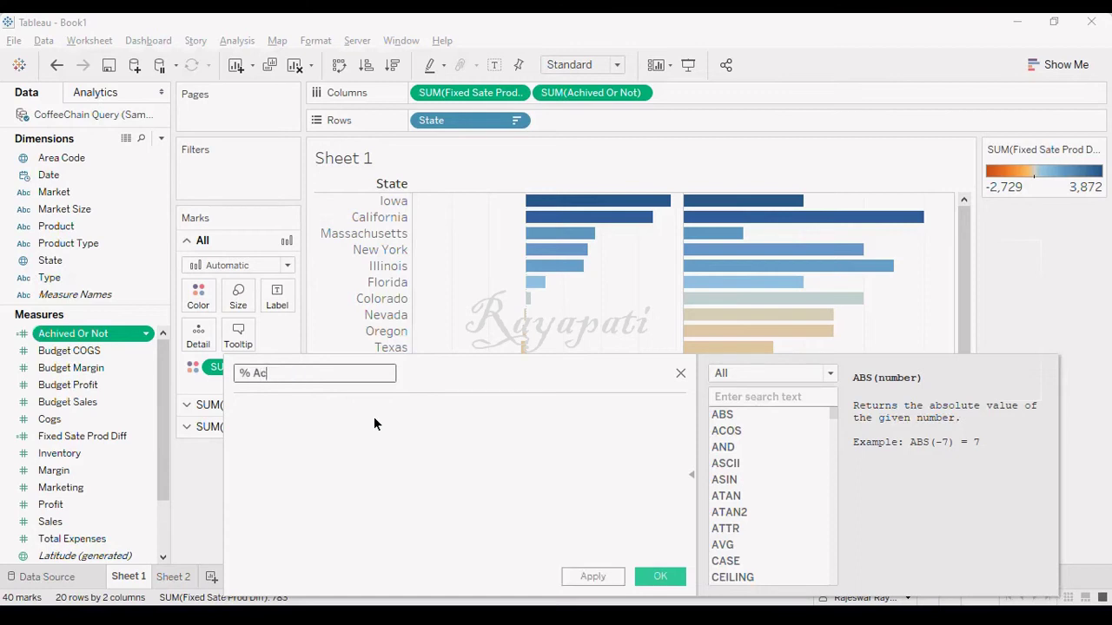
type("hived")
left_click_drag(63, 334, 298, 423)
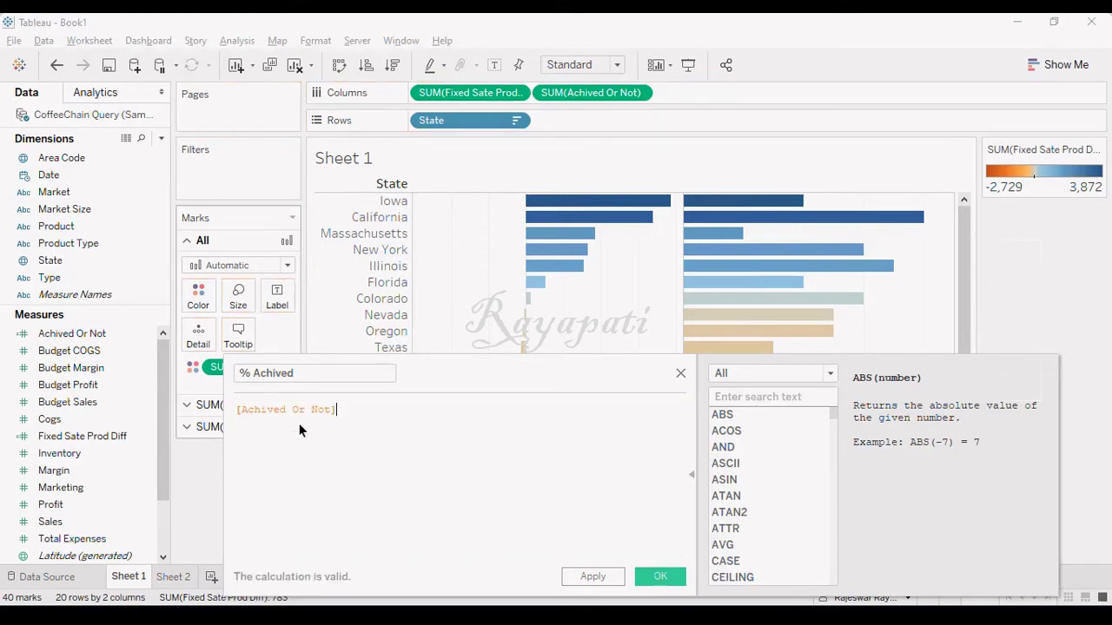
type("/")
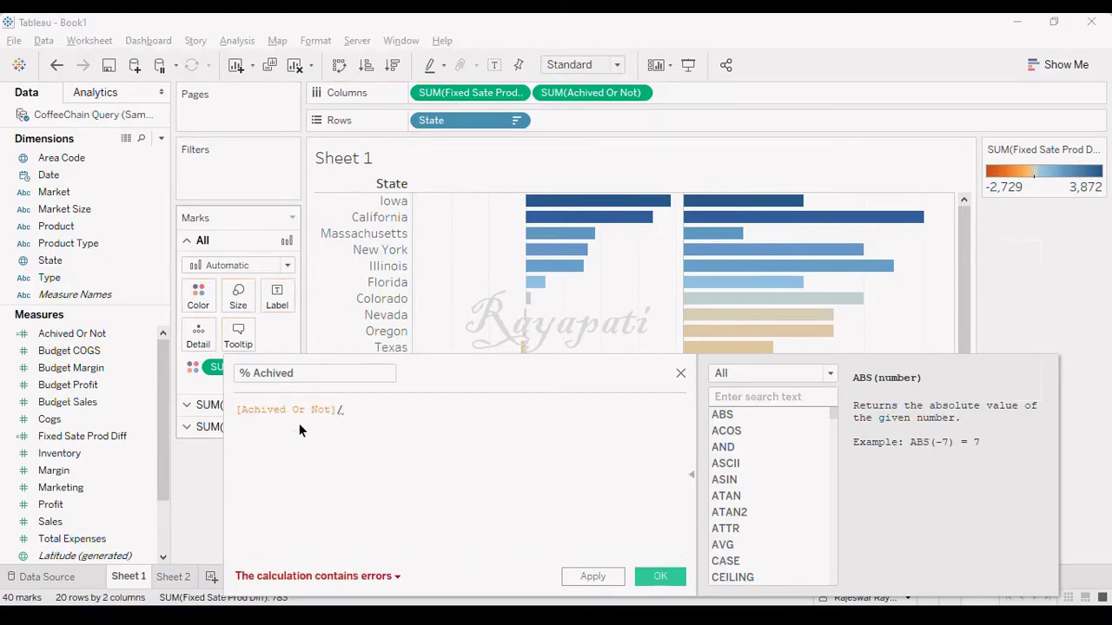
type("Coun")
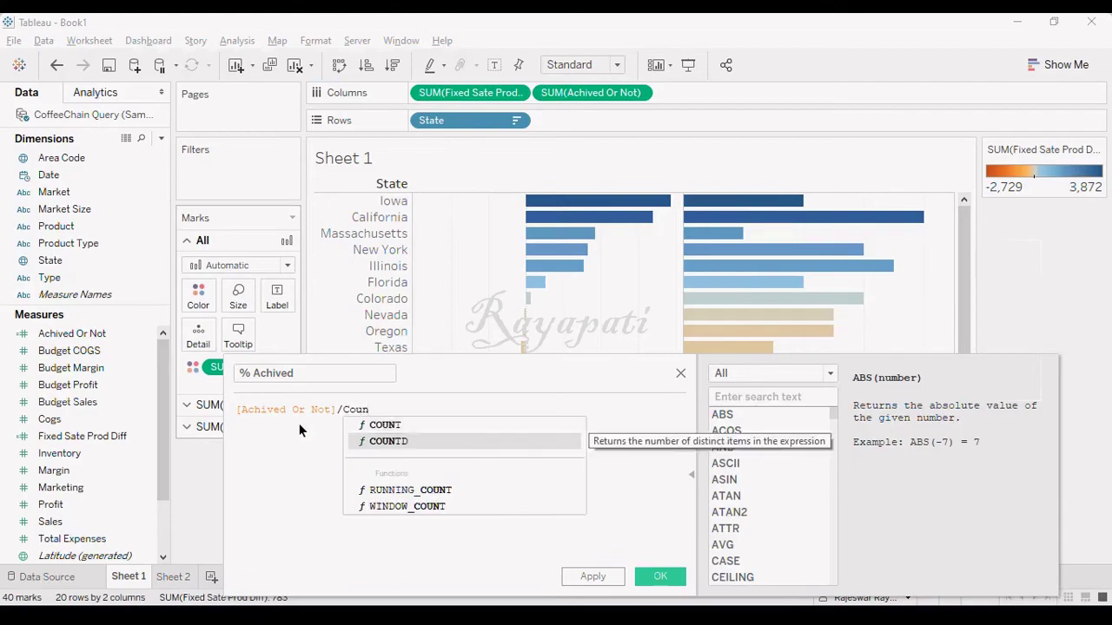
key("Return")
type("pro")
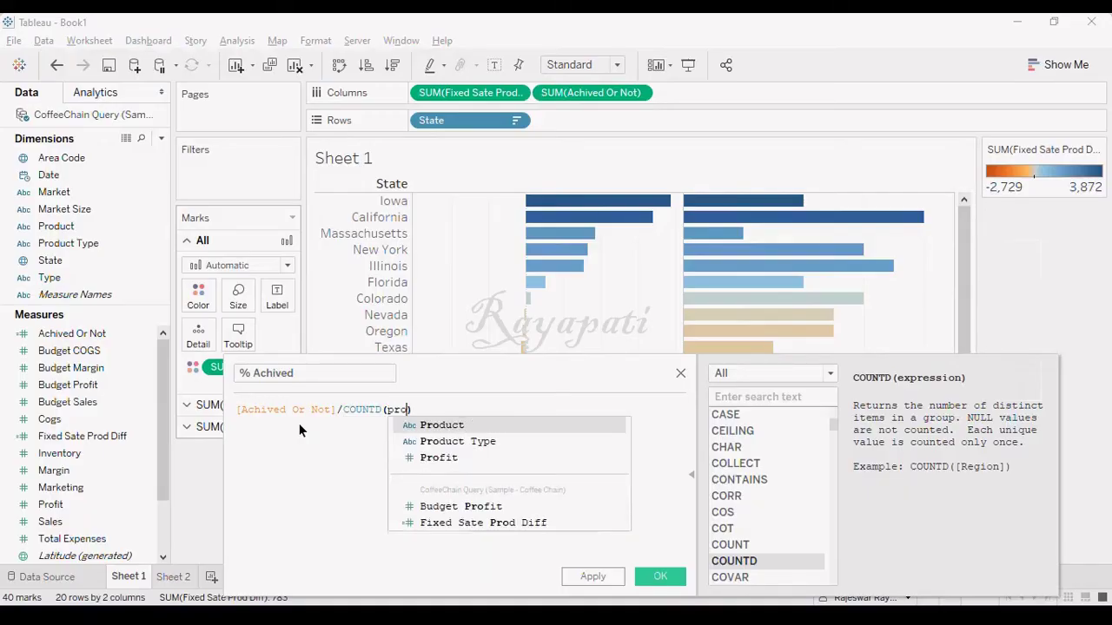
type("d")
key("Return")
type(")")
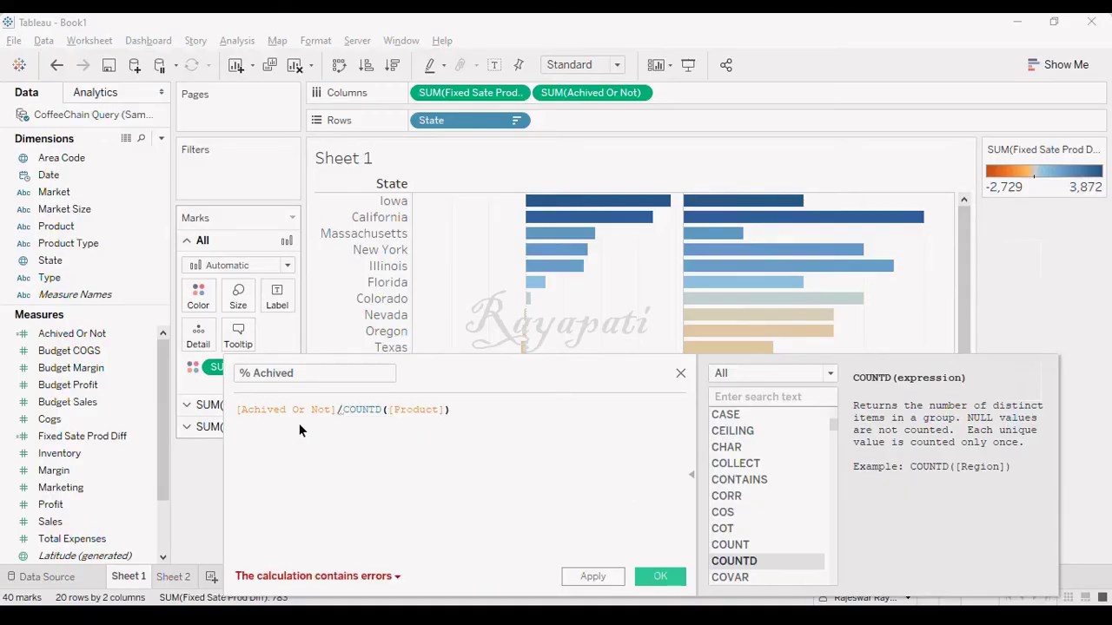
Check the formula error, wrap the numerator to get Sum([Achived Or Not])/COUNTD([Product]), and save the % Achived field
left_click(343, 577)
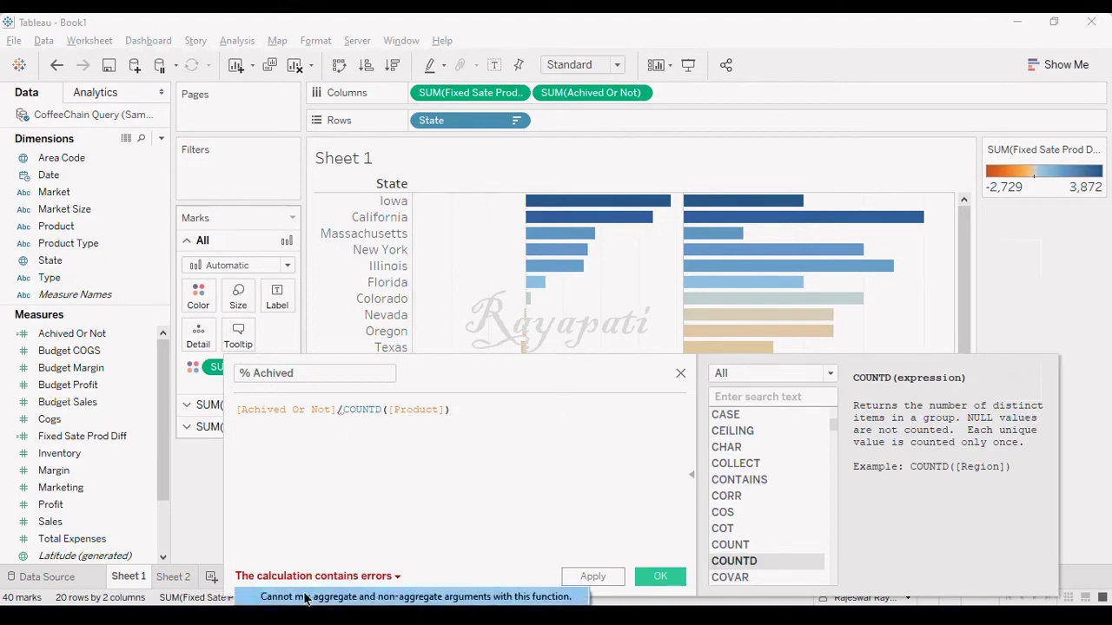
left_click(237, 411)
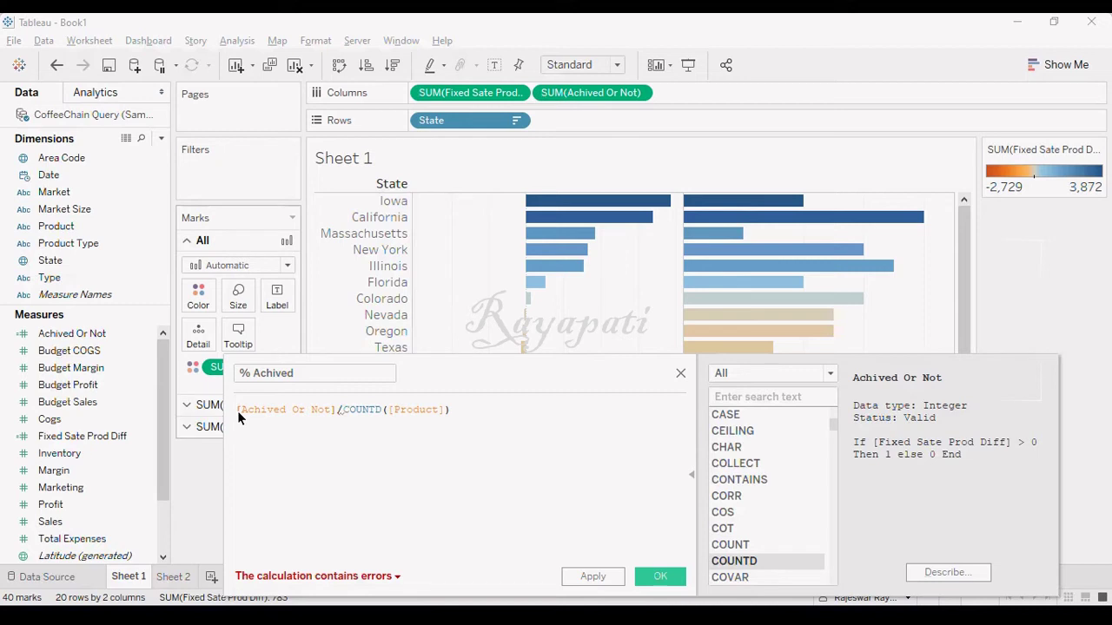
type("Sum")
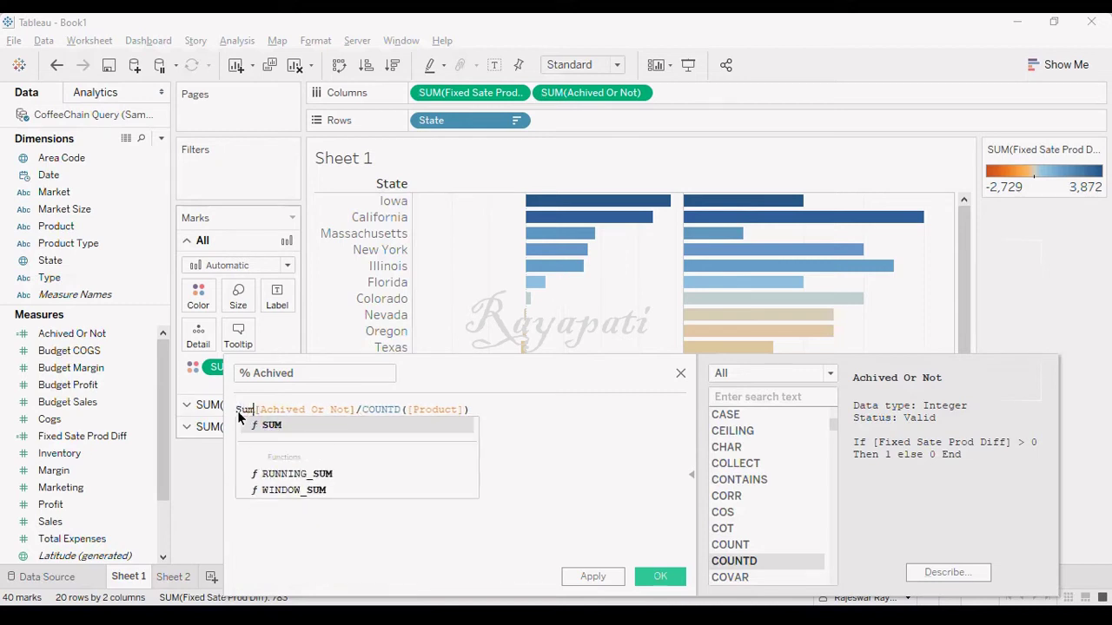
type("(")
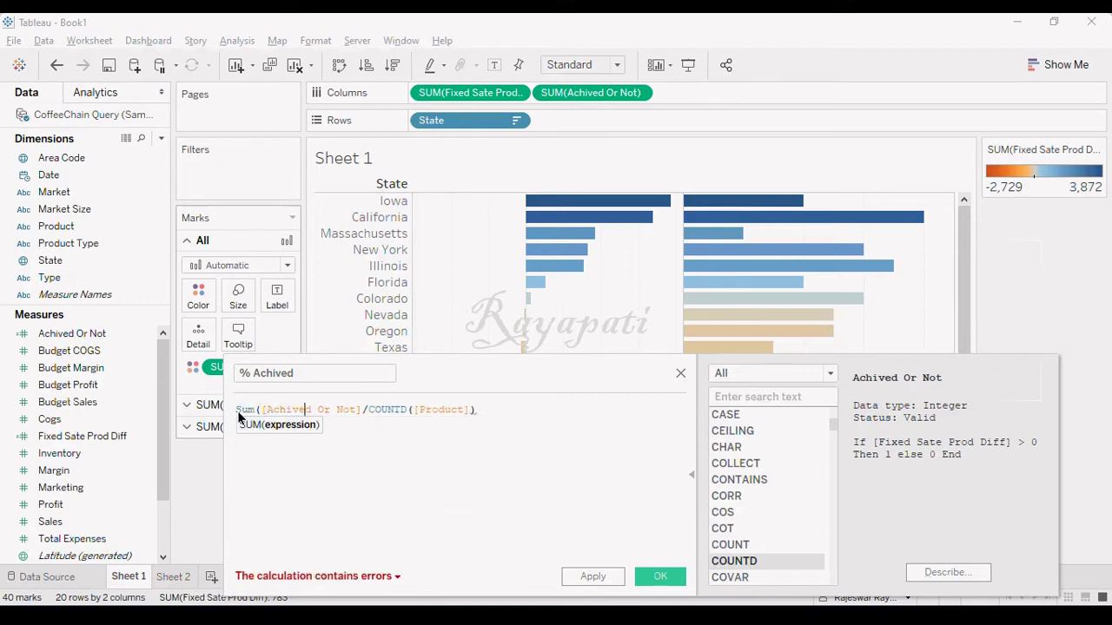
key("Right")
key("Right")
key("Right")
type(")")
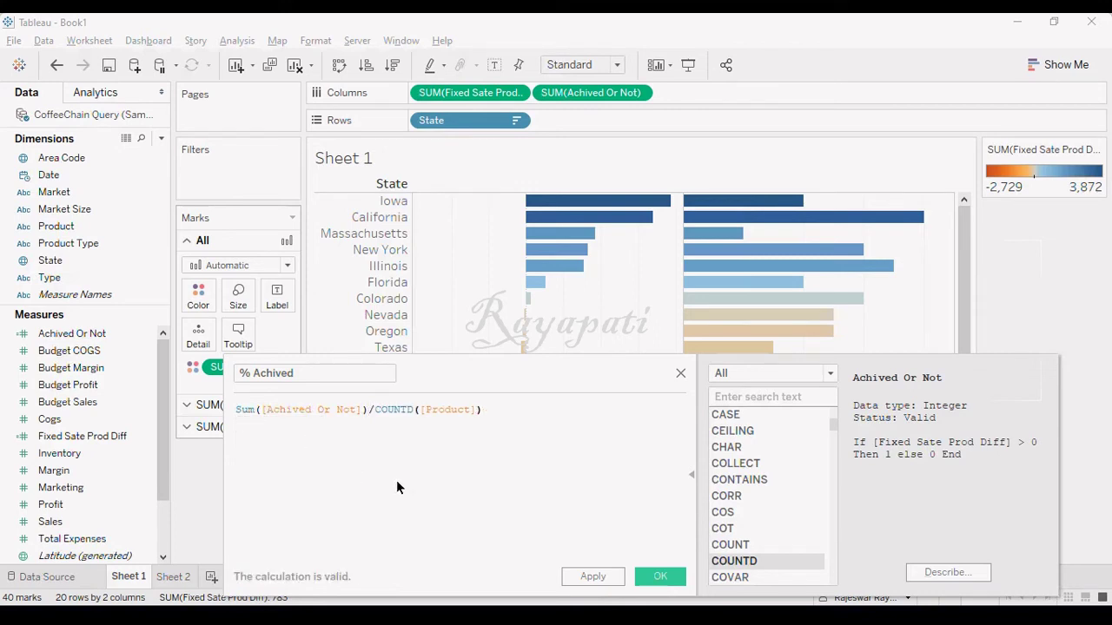
left_click(583, 576)
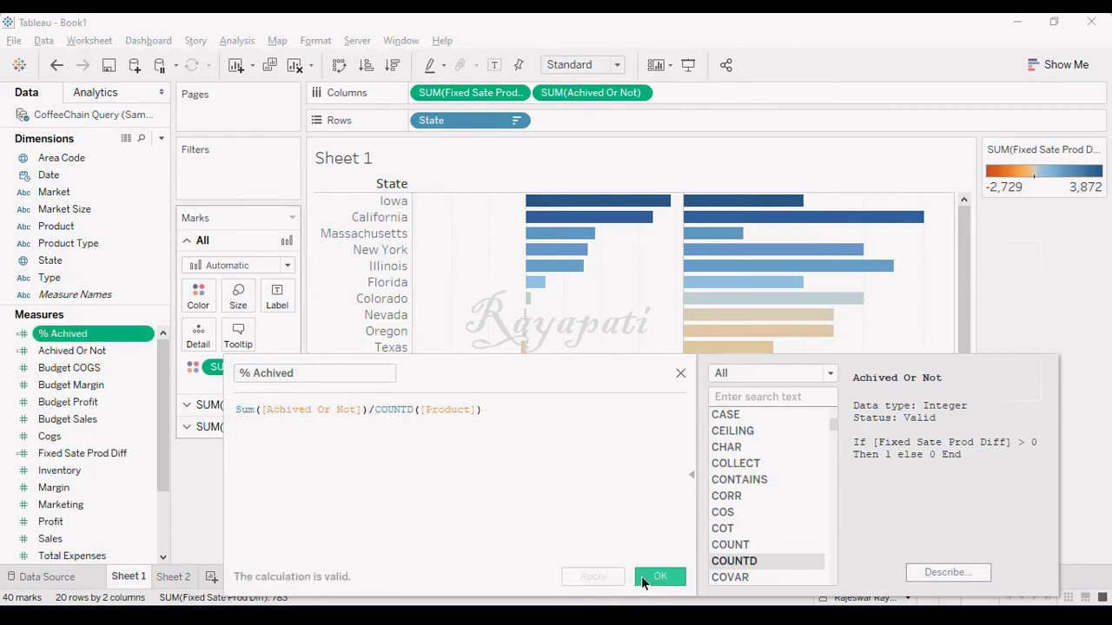
left_click(645, 576)
Replace Achived Or Not with % Achived in the Sheet 1 columns and hide the color legend card
left_click_drag(68, 337, 691, 87)
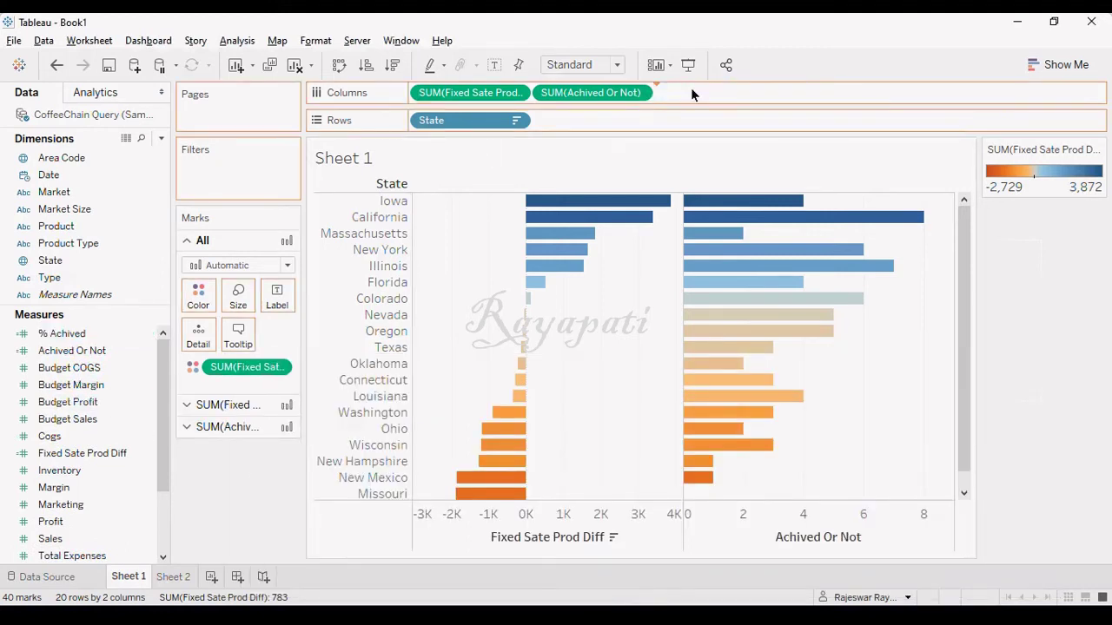
mouse_move(816, 208)
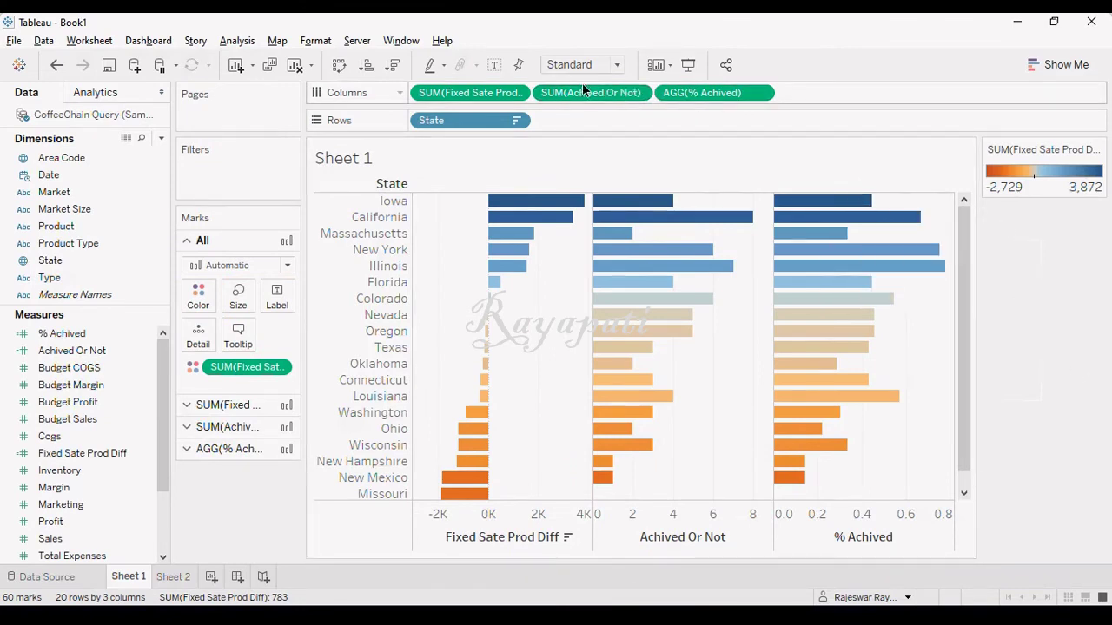
left_click_drag(582, 90, 245, 508)
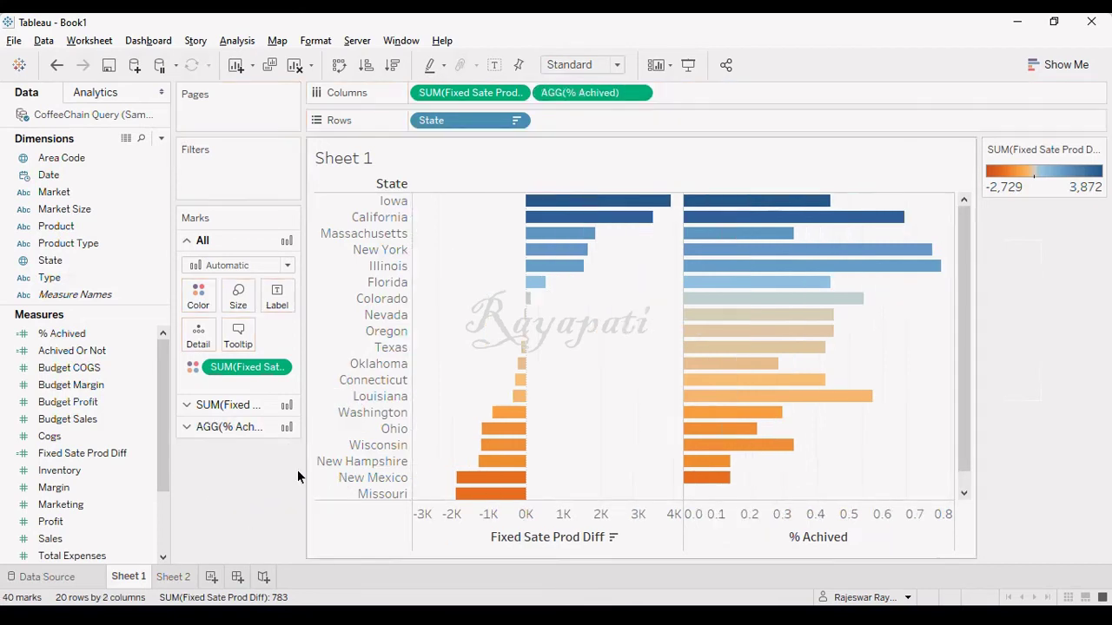
left_click(1098, 150)
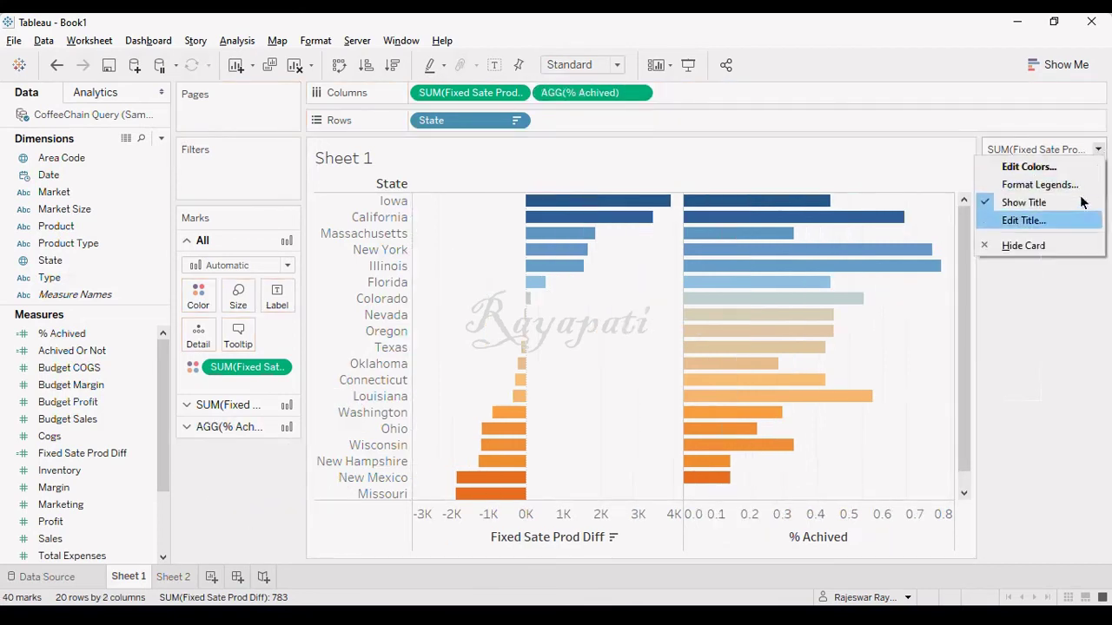
left_click(1050, 245)
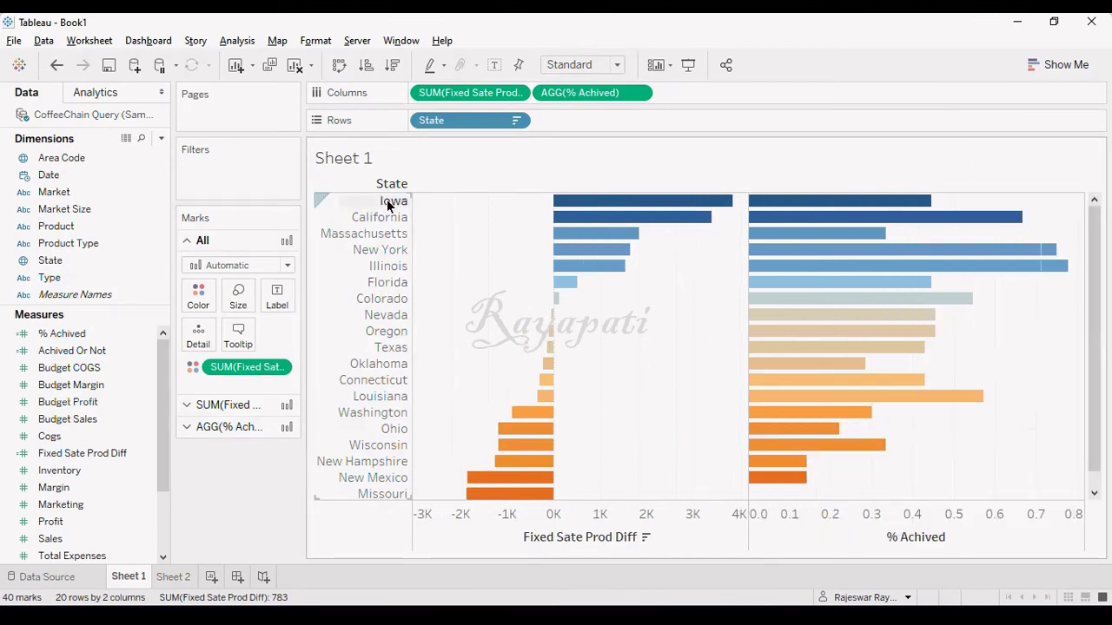
Highlight Iowa's Fixed Sate Prod Diff bar and set the default number format of % Achived to Percentage
mouse_move(596, 203)
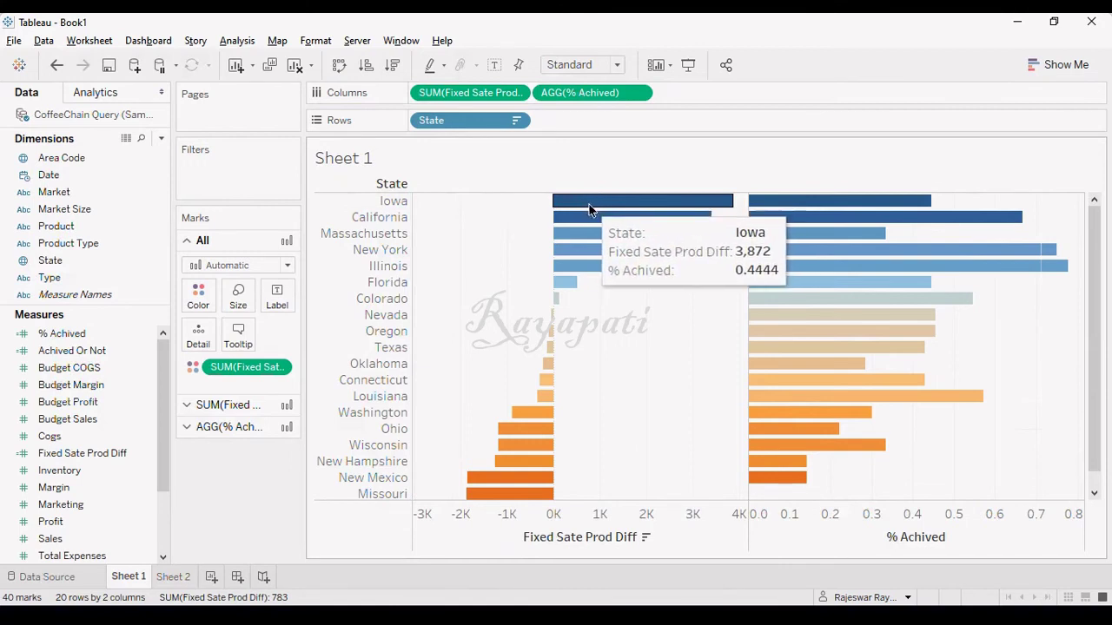
left_click(572, 205)
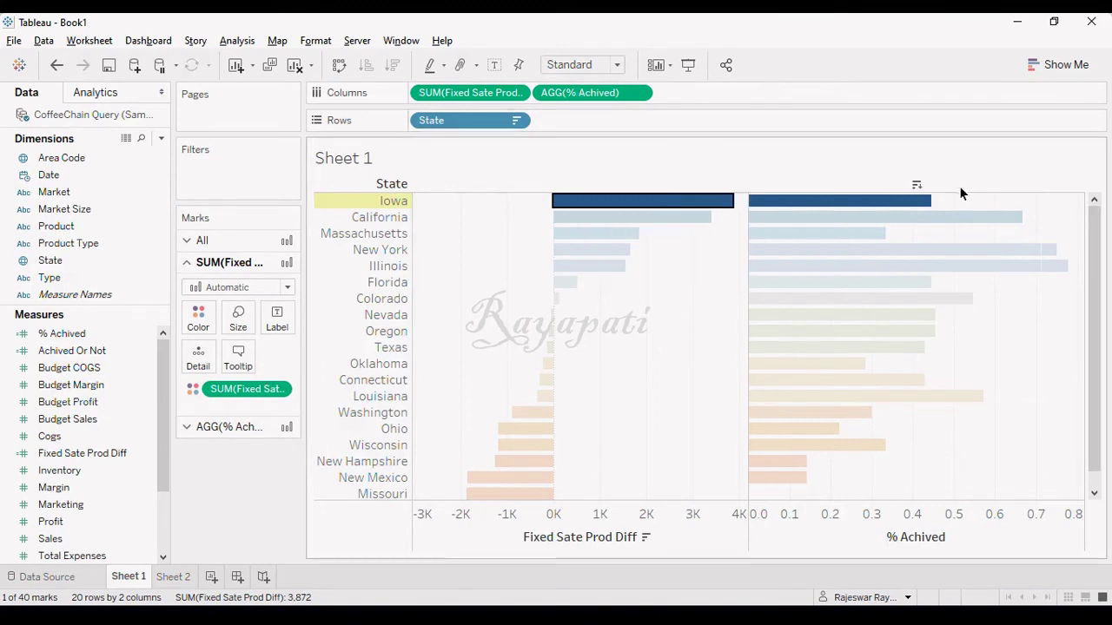
mouse_move(889, 202)
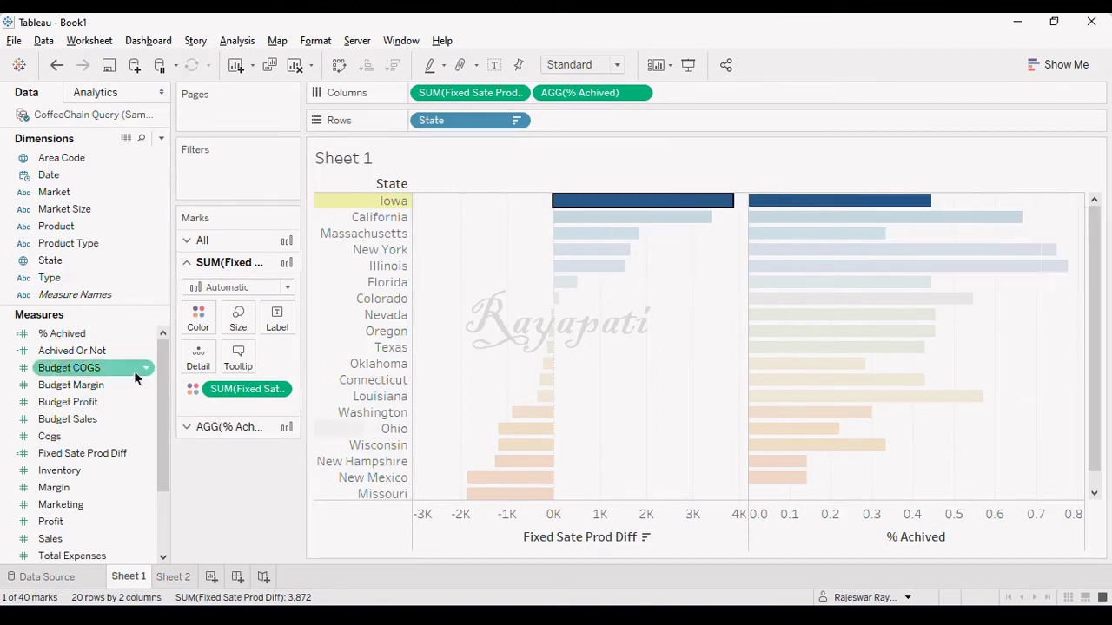
right_click(87, 338)
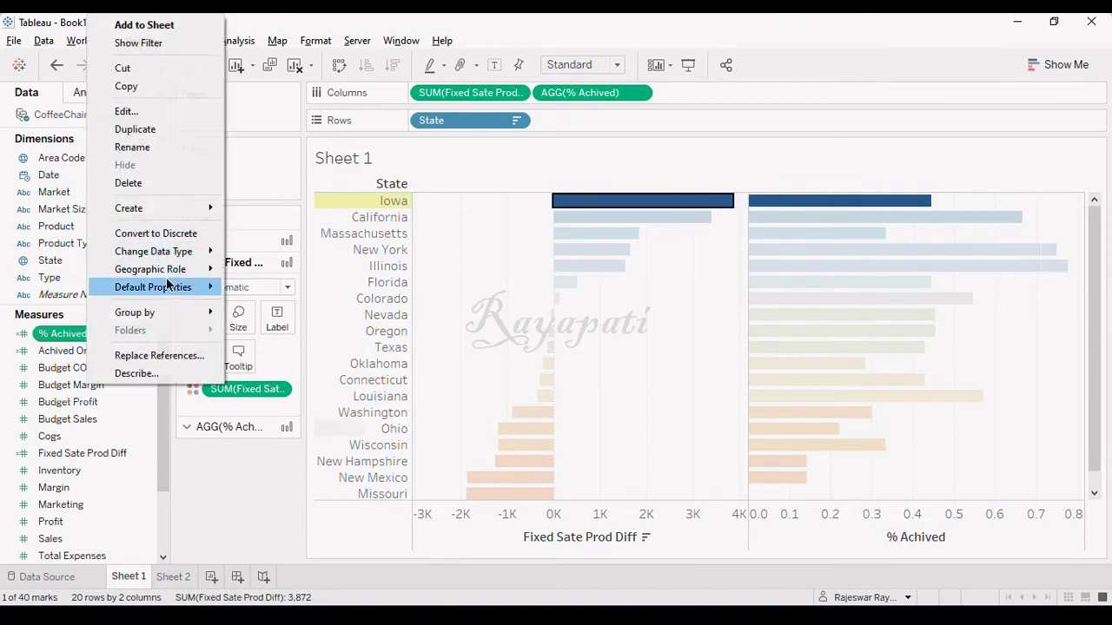
mouse_move(169, 286)
left_click(276, 324)
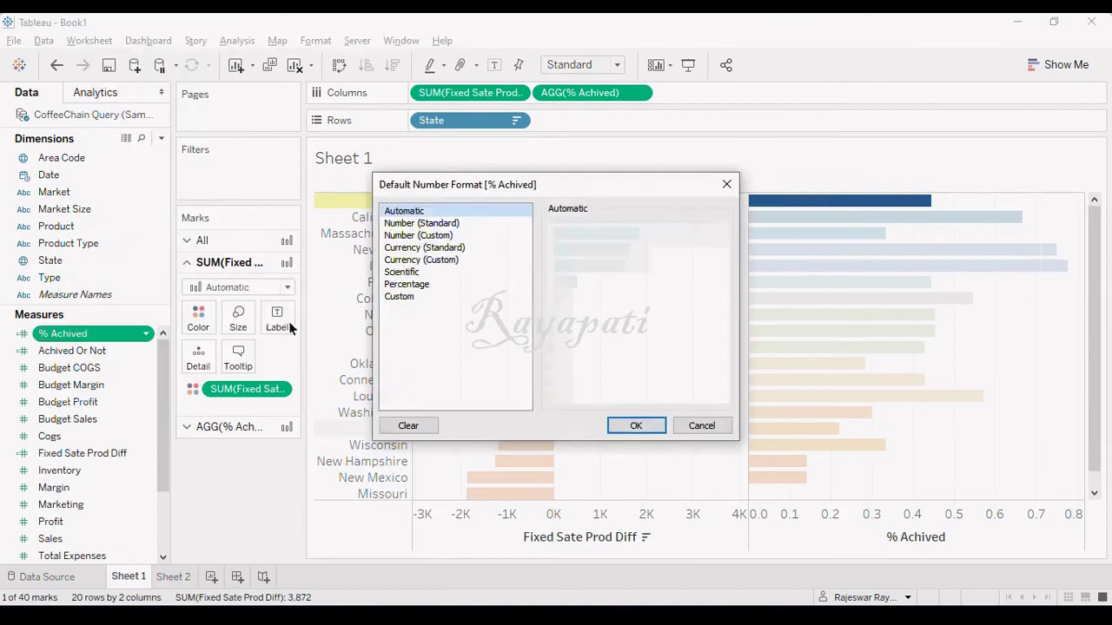
left_click(417, 284)
left_click(650, 427)
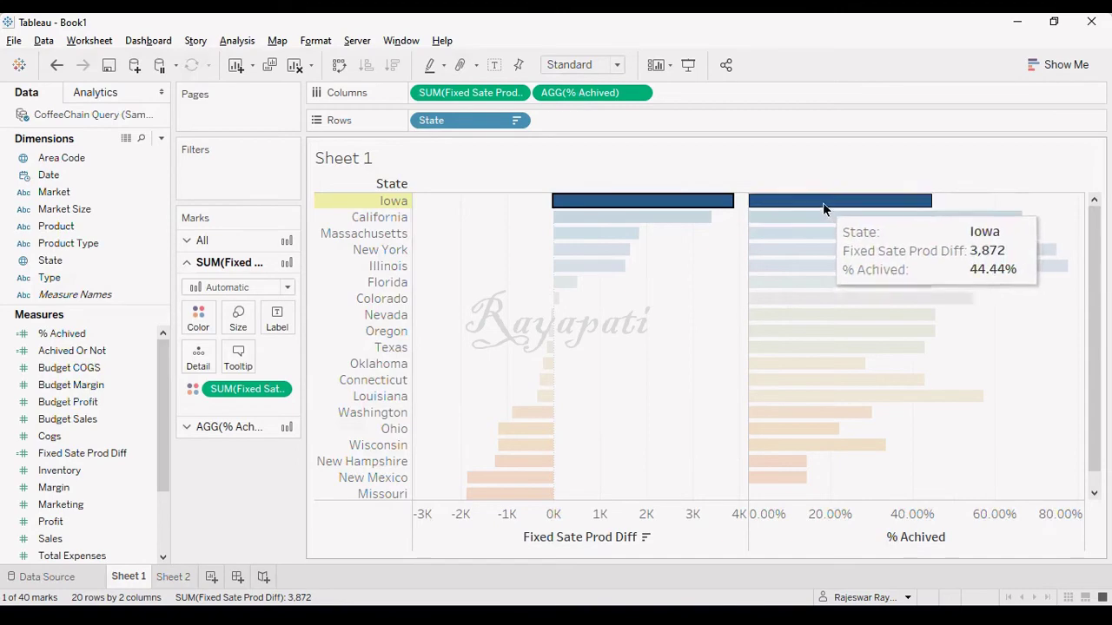
Compare the Iowa and California totals in the Sheet 2 table with their % Achived bars on Sheet 1
left_click(174, 578)
left_click_drag(631, 228, 635, 303)
mouse_move(542, 478)
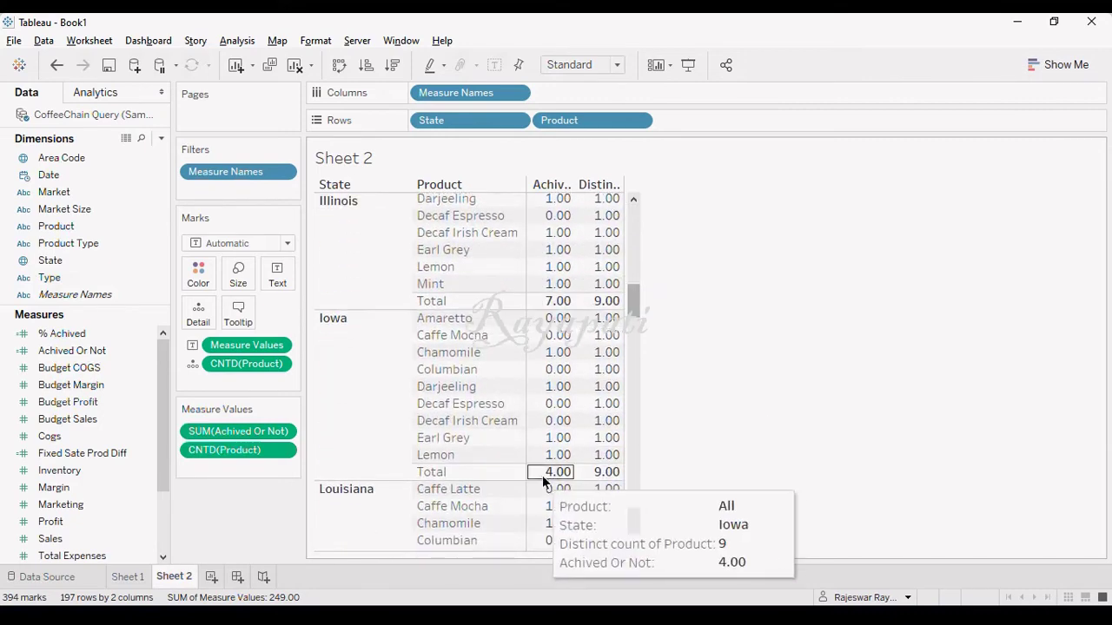
mouse_move(606, 471)
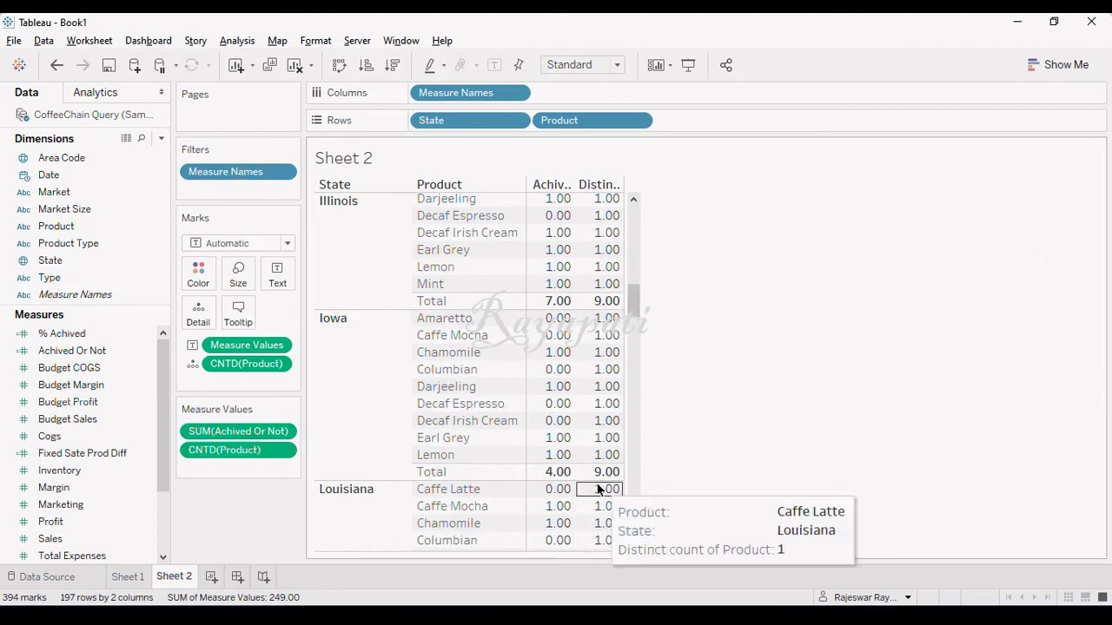
key("ctrl+shift+Tab")
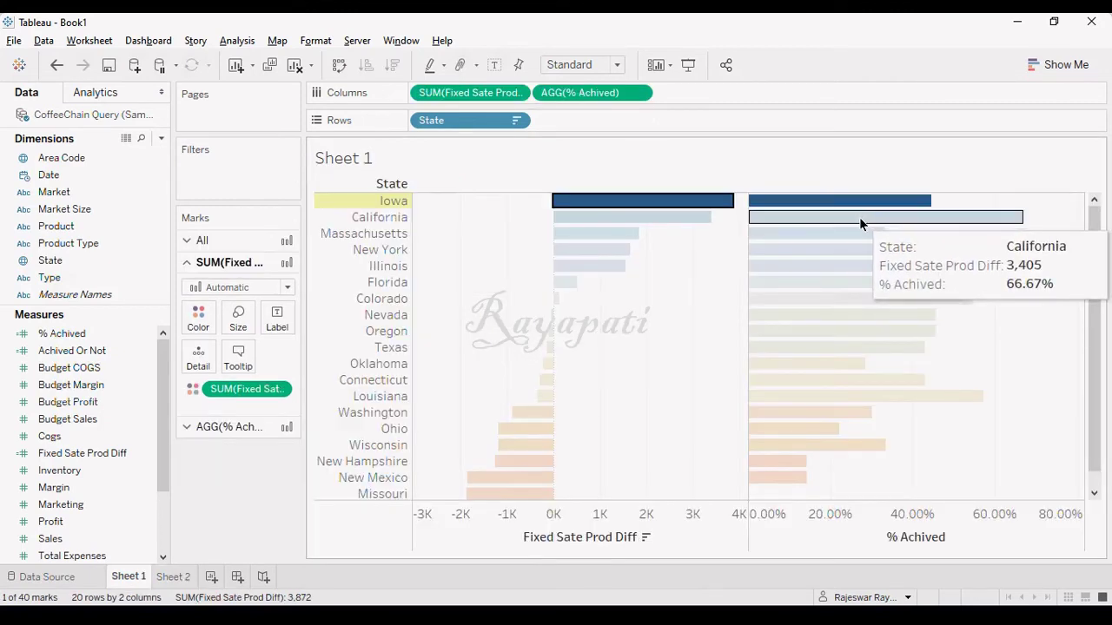
left_click(173, 577)
left_click_drag(632, 292, 627, 216)
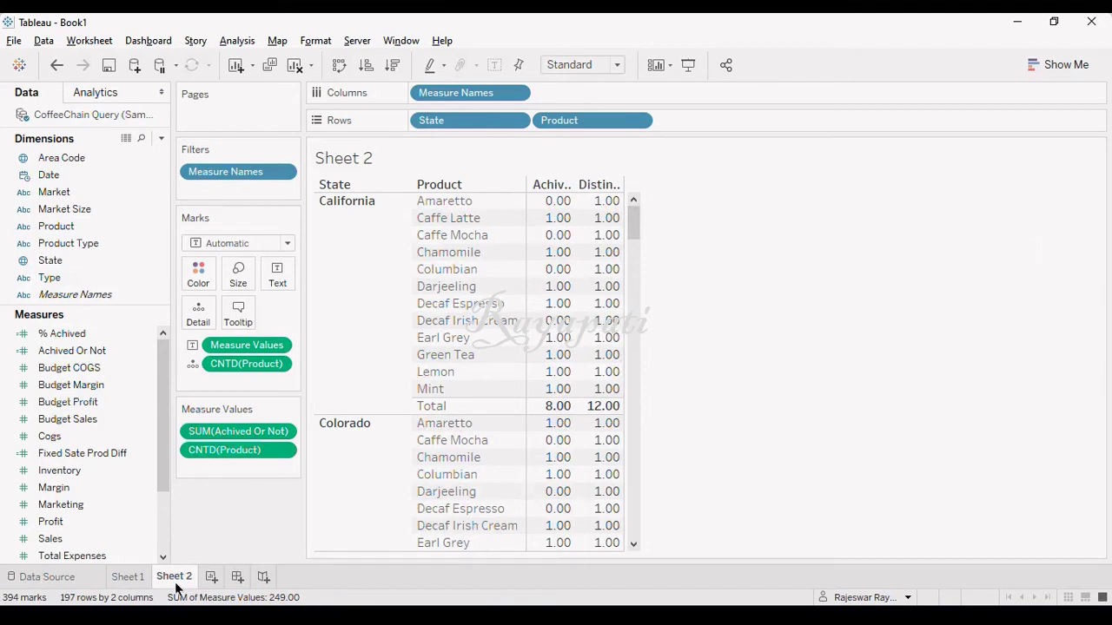
Compare Oregon's achieved and distinct product totals in the Sheet 2 table with its % Achived bar on Sheet 1
left_click(128, 577)
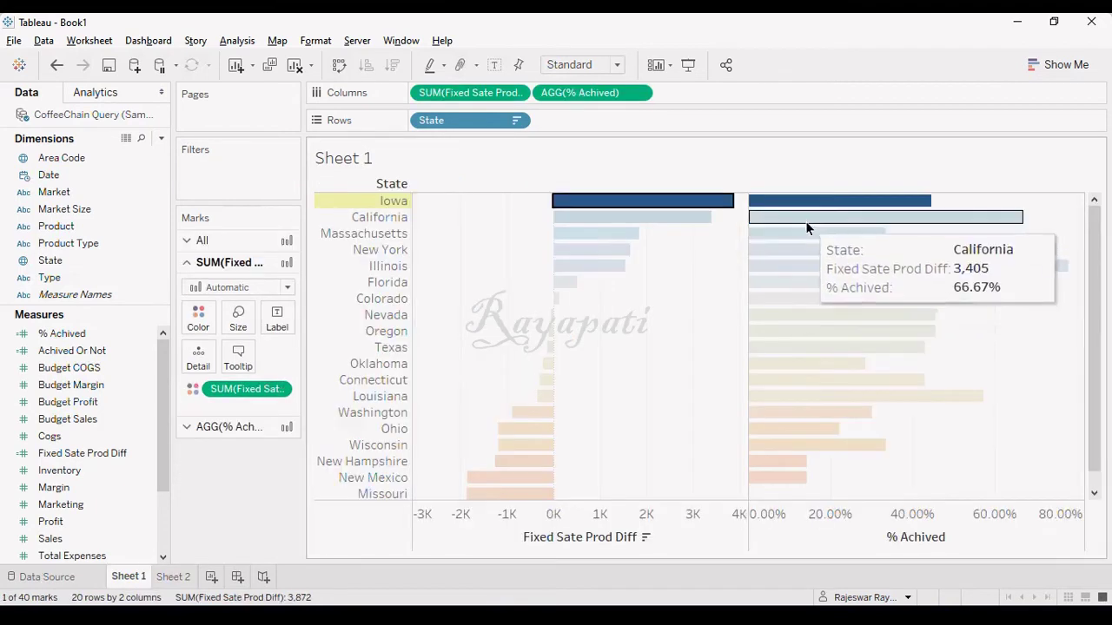
mouse_move(813, 333)
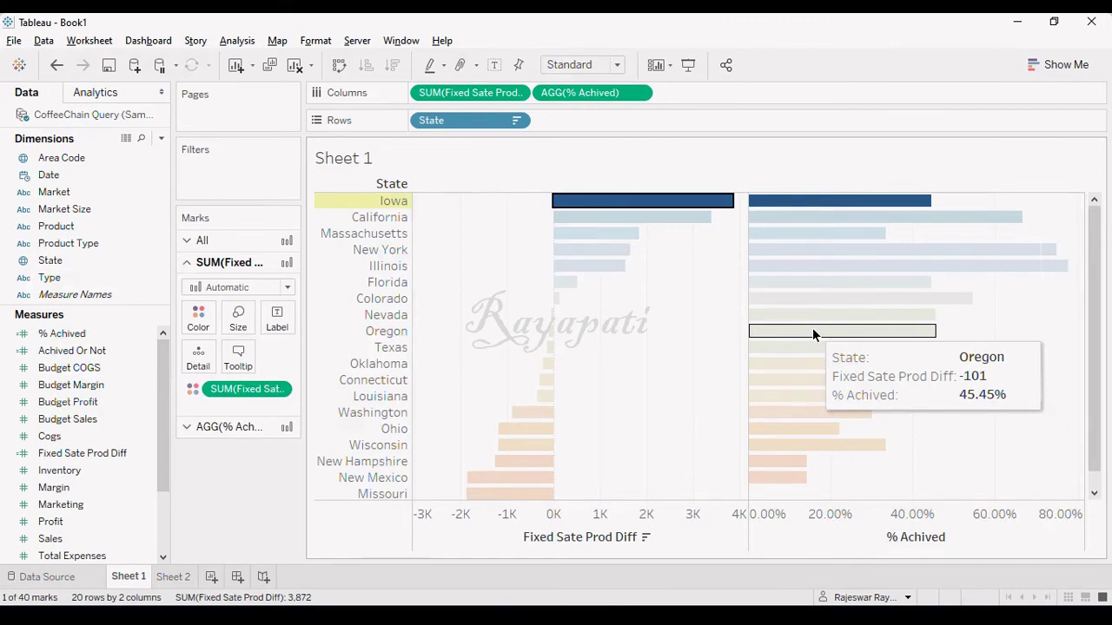
left_click(173, 577)
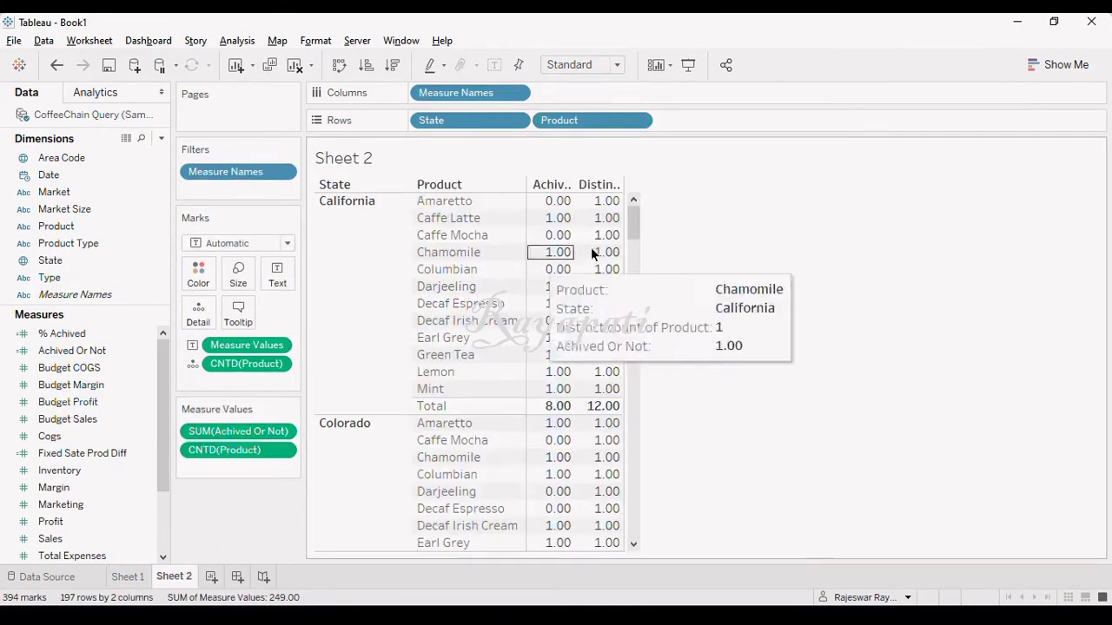
left_click_drag(631, 222, 652, 454)
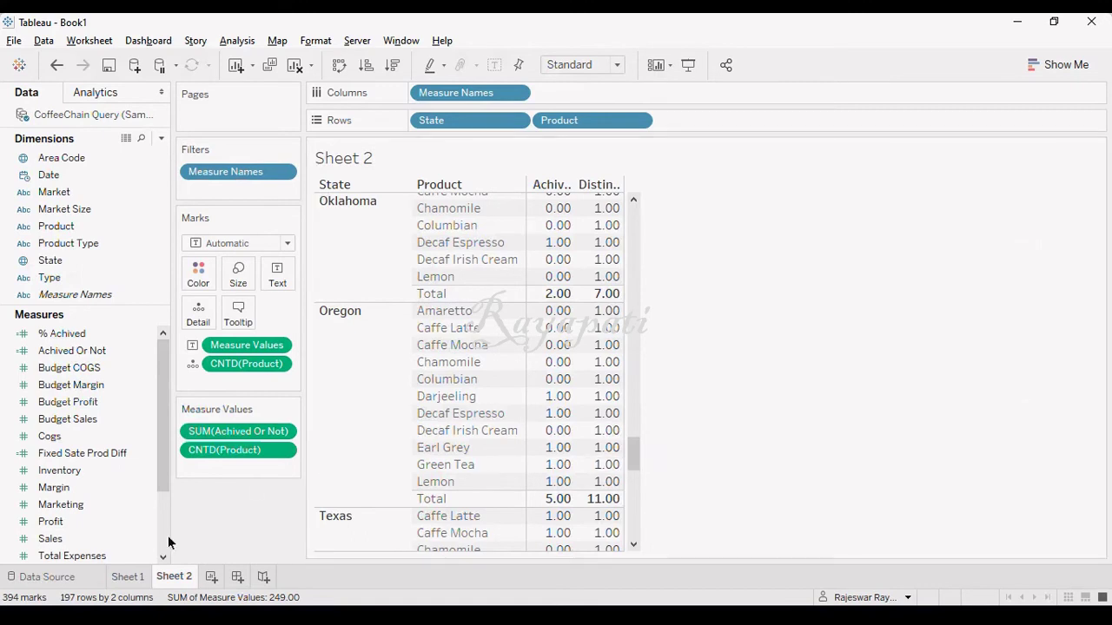
left_click(129, 578)
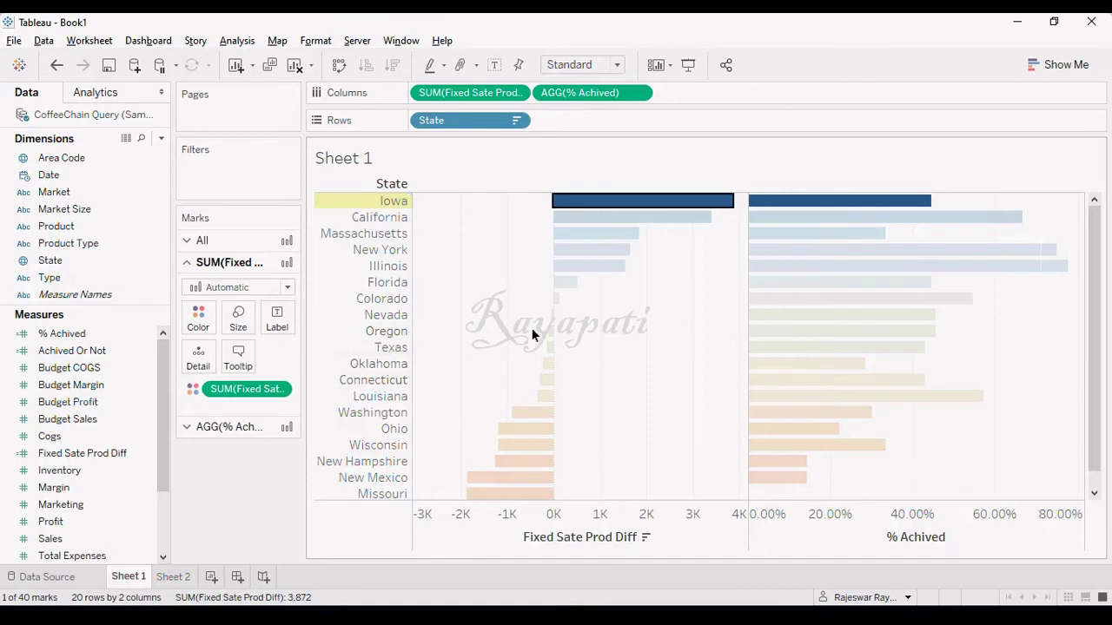
mouse_move(769, 331)
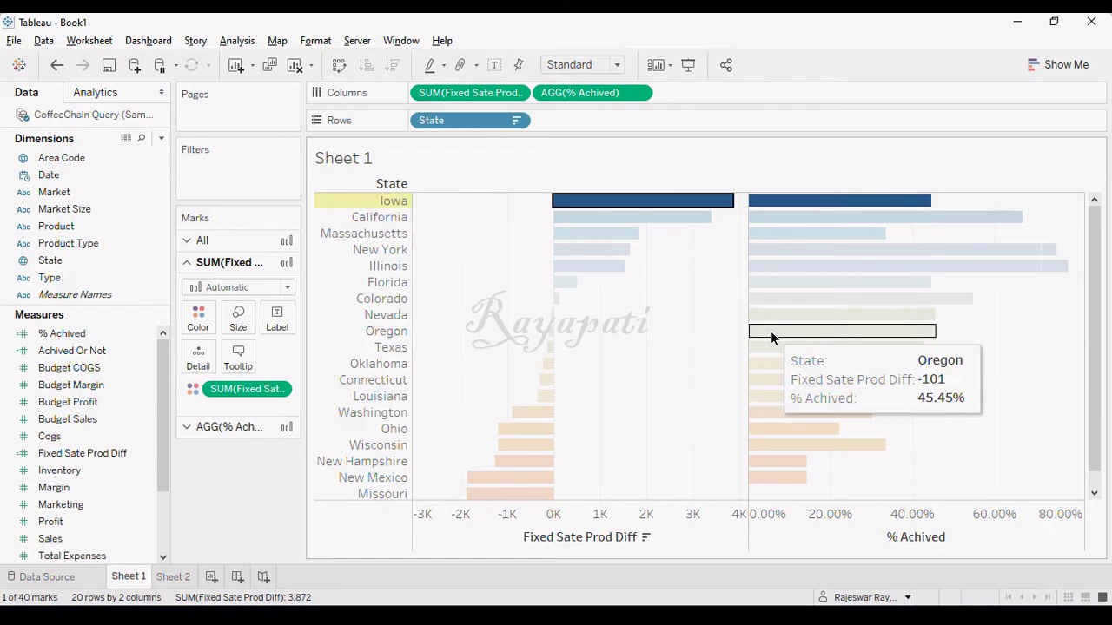
Clear the Iowa highlight and remove the color field from the % Achived marks so those bars use one plain color
key("Escape")
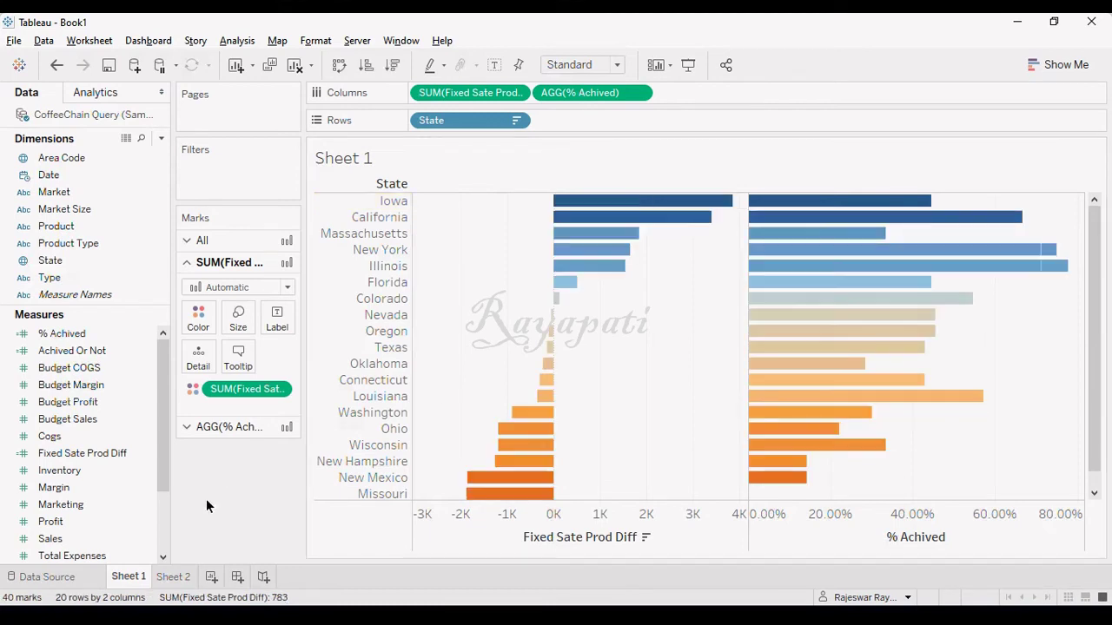
key("alt+Tab")
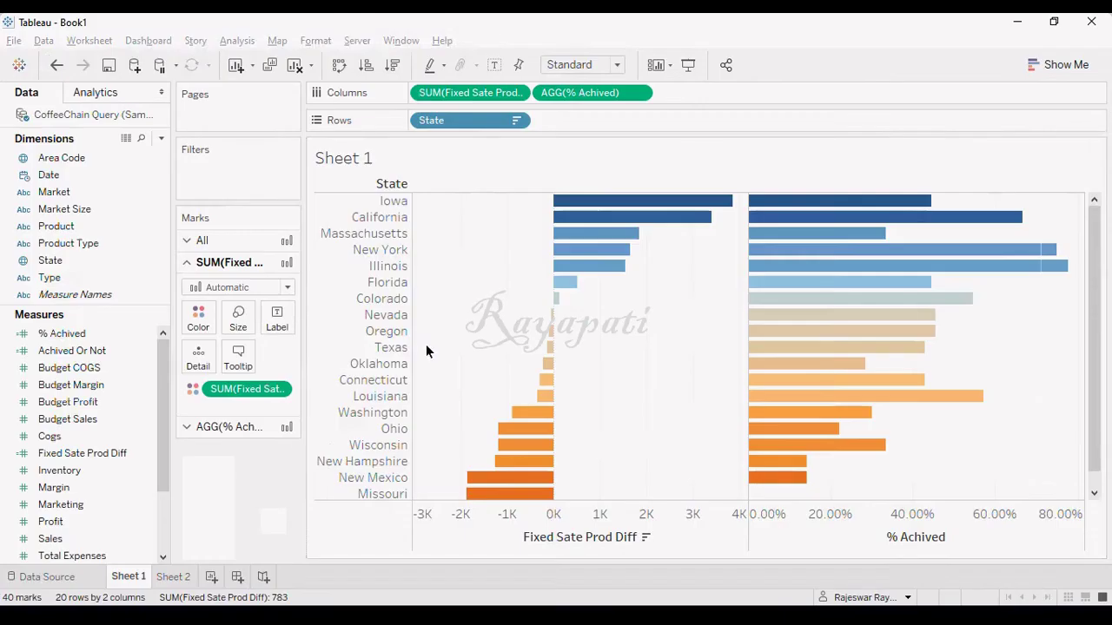
left_click(196, 439)
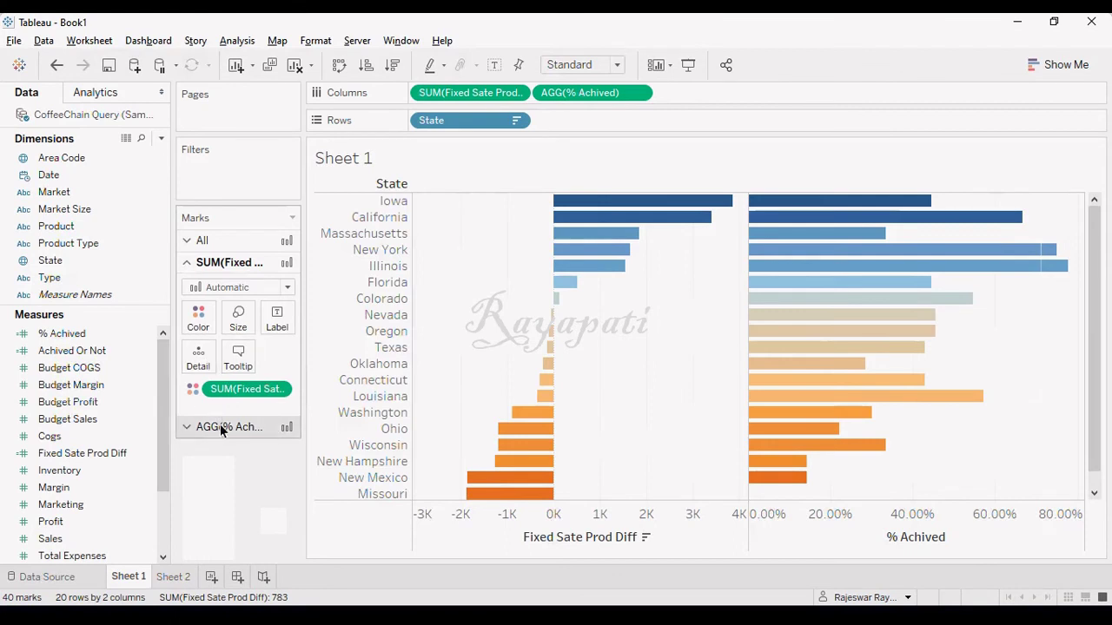
left_click(220, 425)
left_click_drag(221, 408, 221, 516)
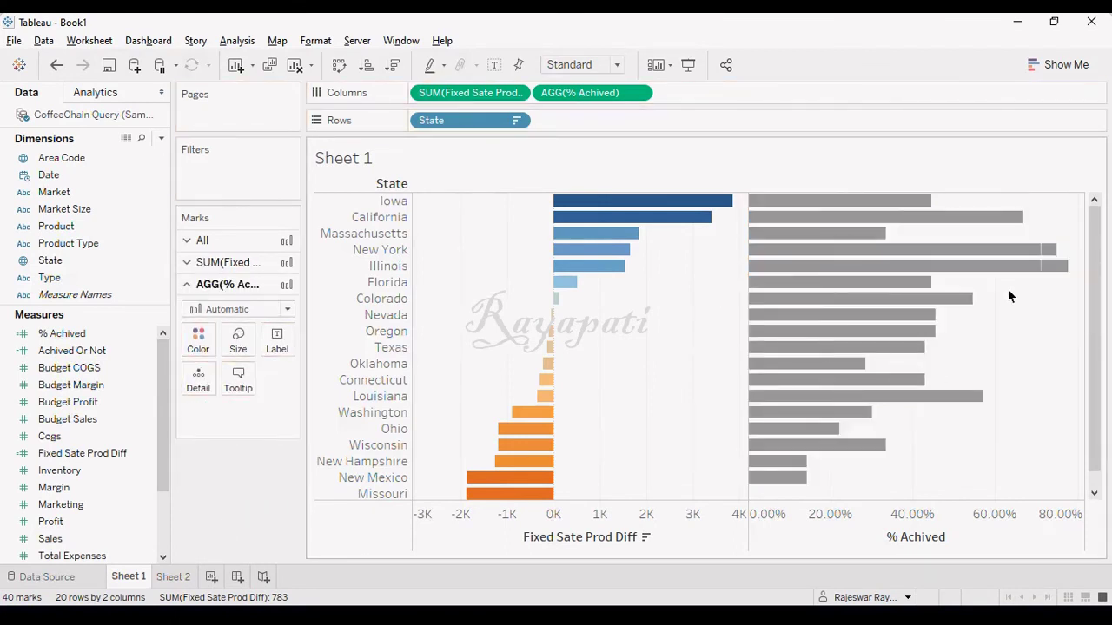
Switch to the browser's LOD expressions blog to examine the reference state bars and the Profit vs Target Profit by Product chart, and return to Tableau
key("alt+Tab")
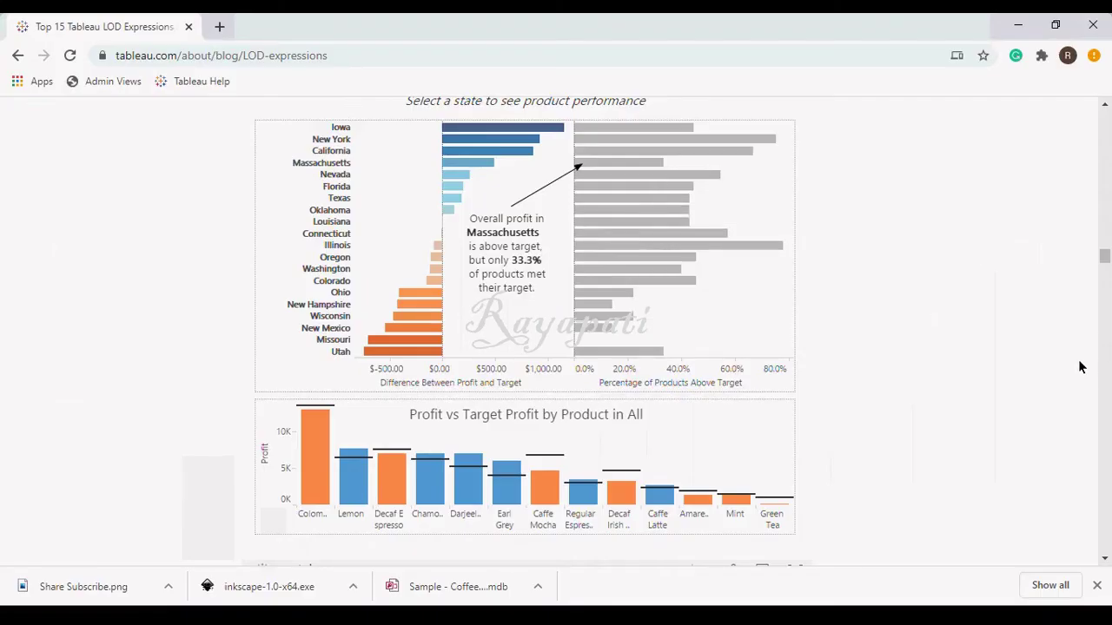
key("alt+Tab")
mouse_move(800, 352)
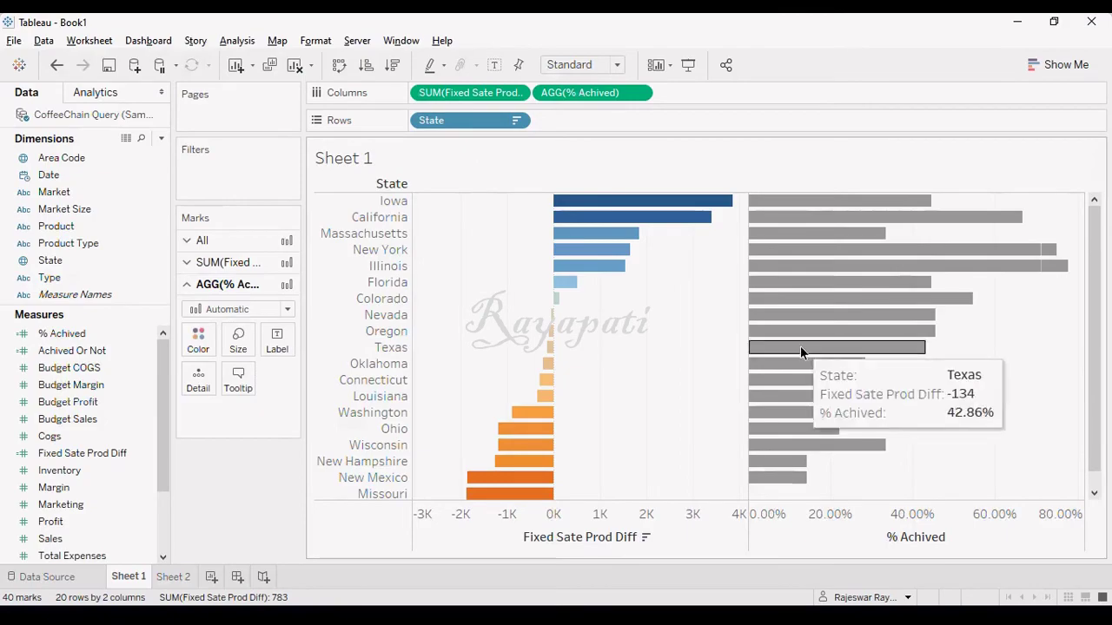
key("alt+Tab")
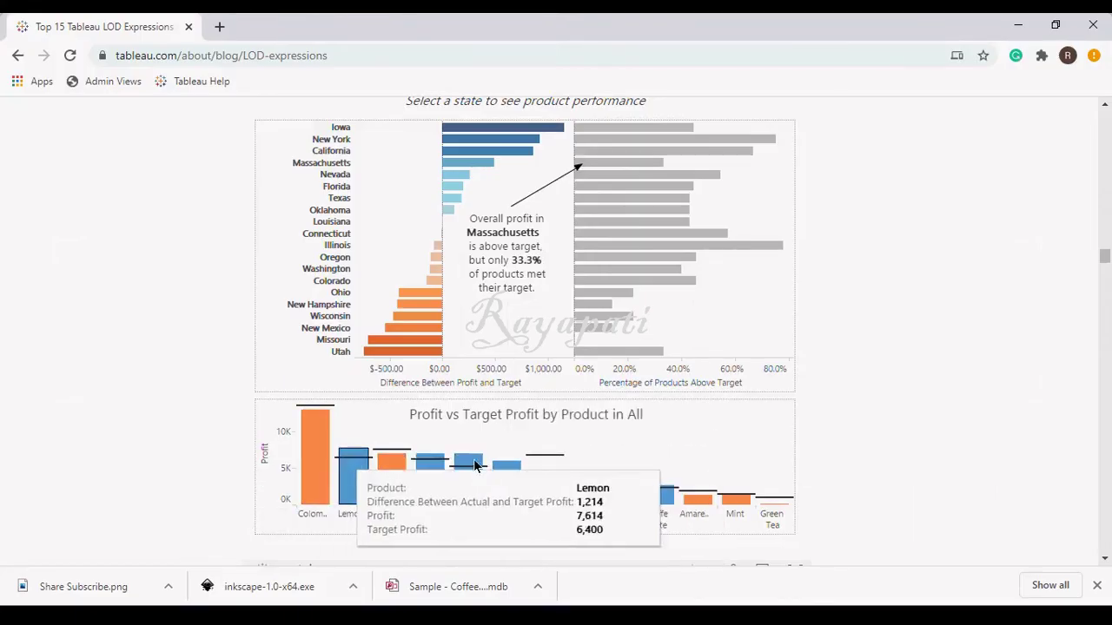
key("alt+Tab")
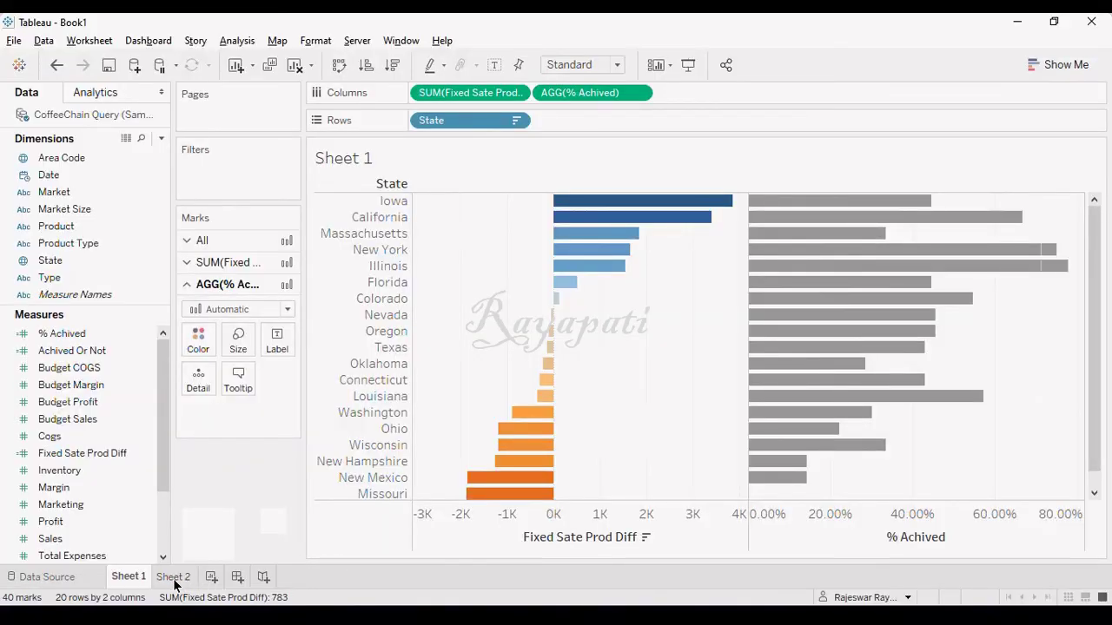
Create a new worksheet charting Profit in rows against Product in columns, with products sorted in descending order of profit
left_click(174, 577)
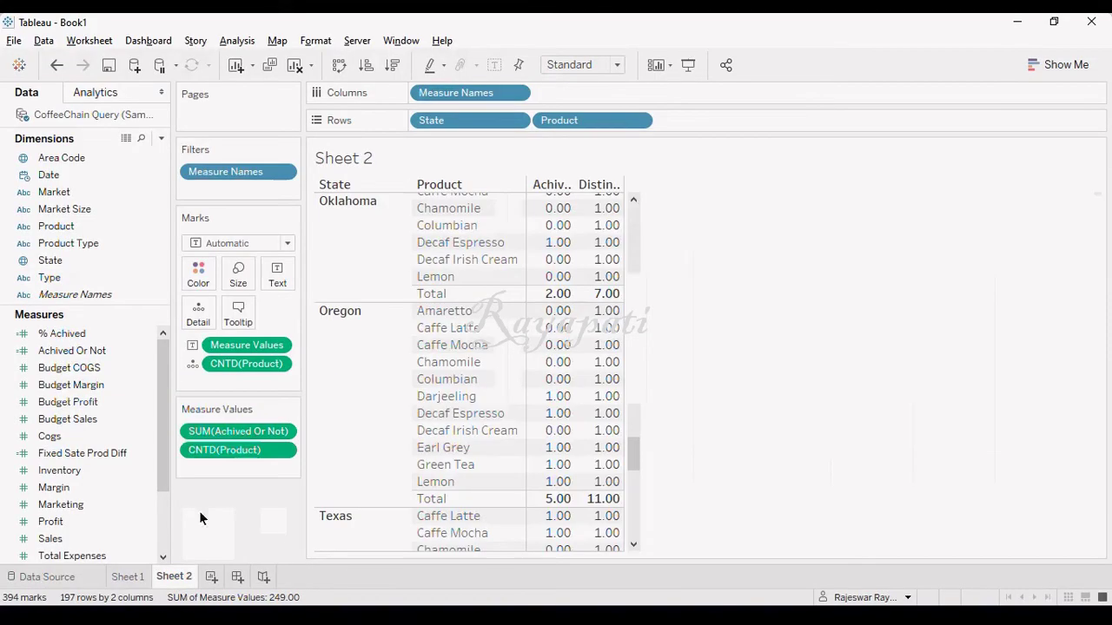
left_click(210, 580)
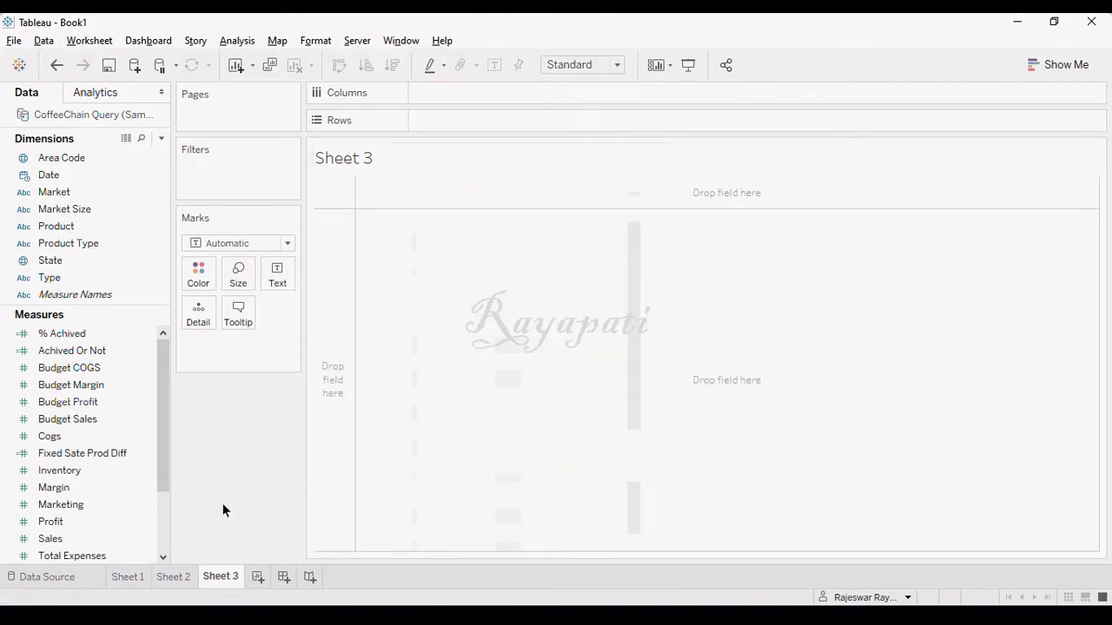
left_click_drag(68, 226, 444, 98)
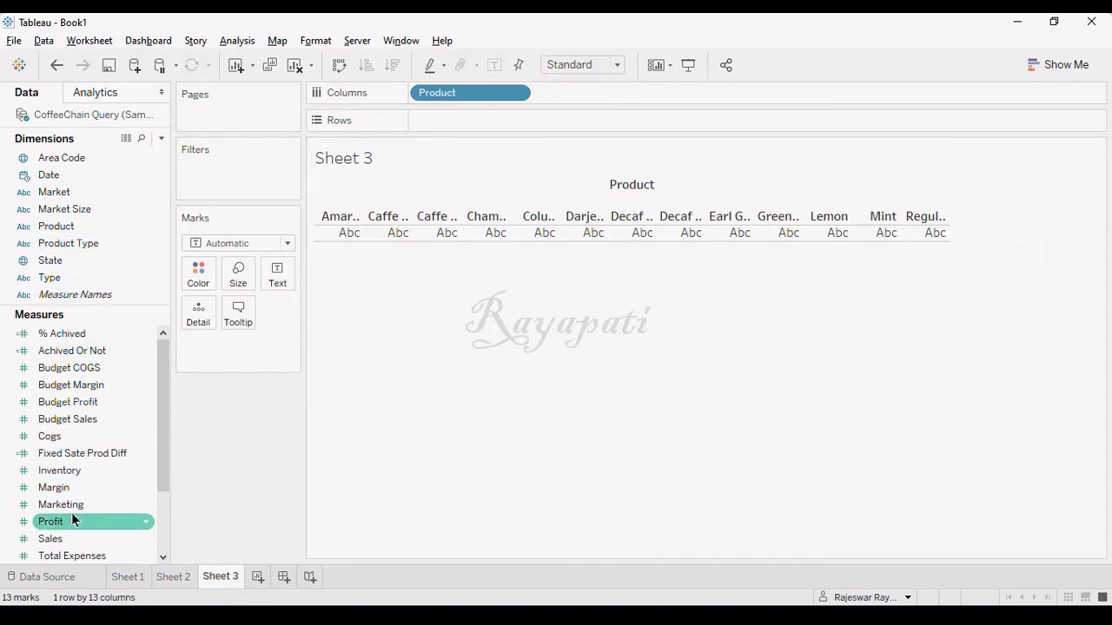
left_click_drag(69, 528, 467, 127)
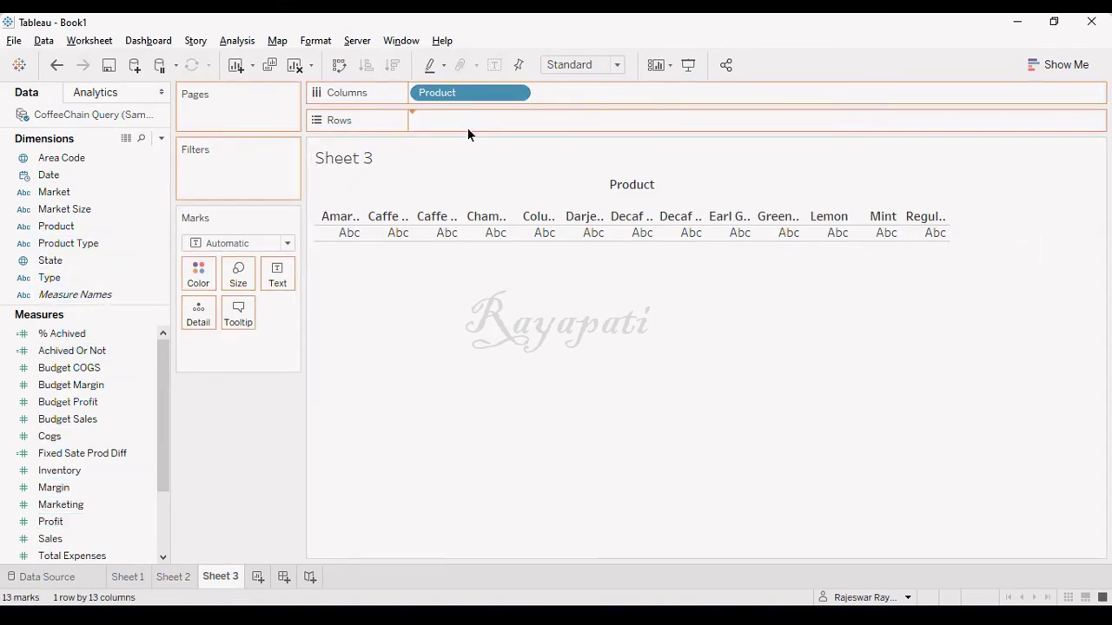
left_click(392, 65)
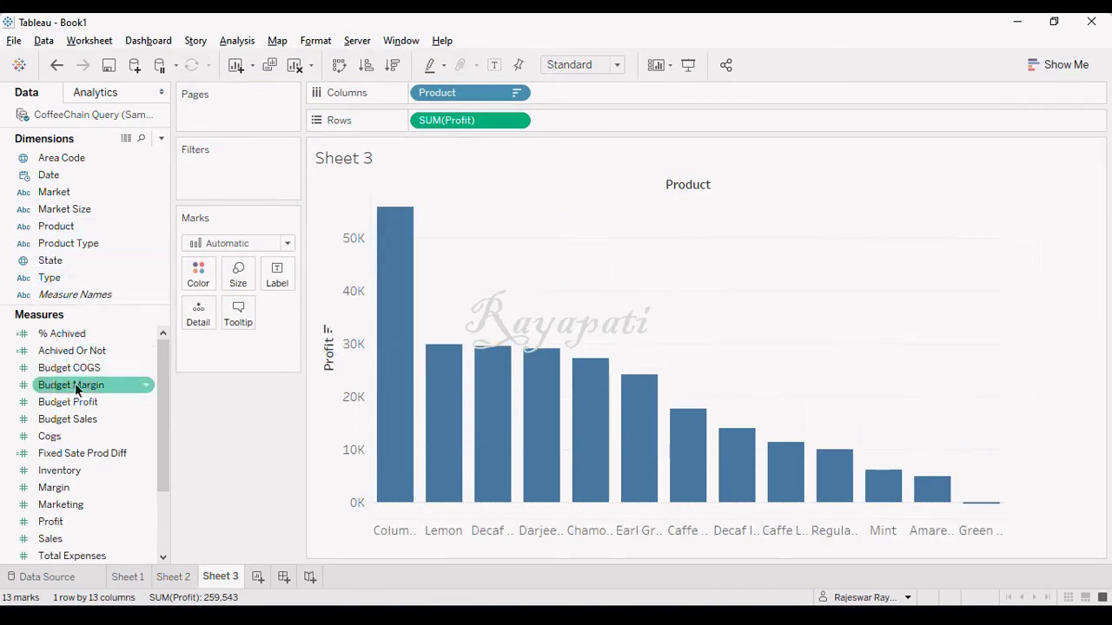
Add Budget Profit to the Sheet 3 rows as a dual axis with Profit and synchronize the two axes
mouse_move(80, 402)
left_mouse_down()
mouse_move(633, 93)
mouse_move(609, 122)
left_mouse_up()
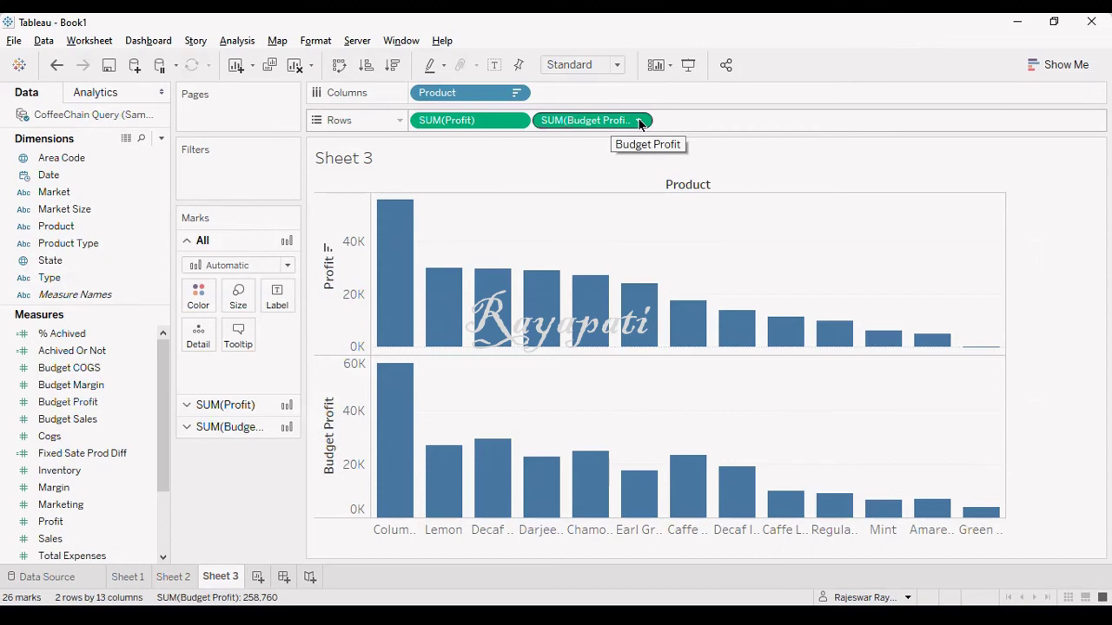
left_click(639, 121)
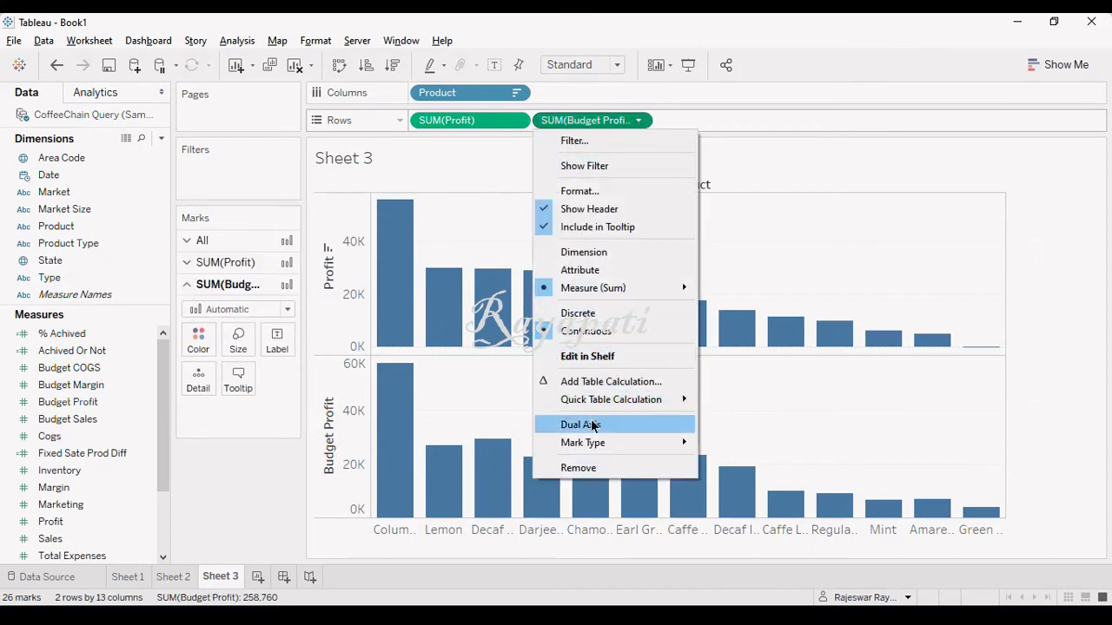
left_click(592, 423)
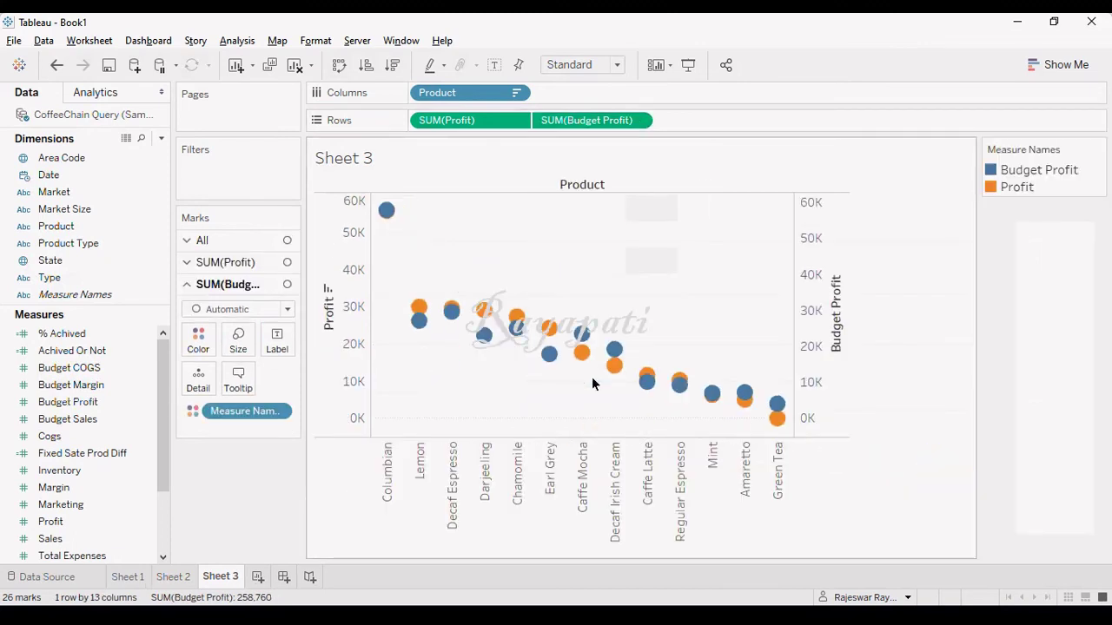
left_click(639, 120)
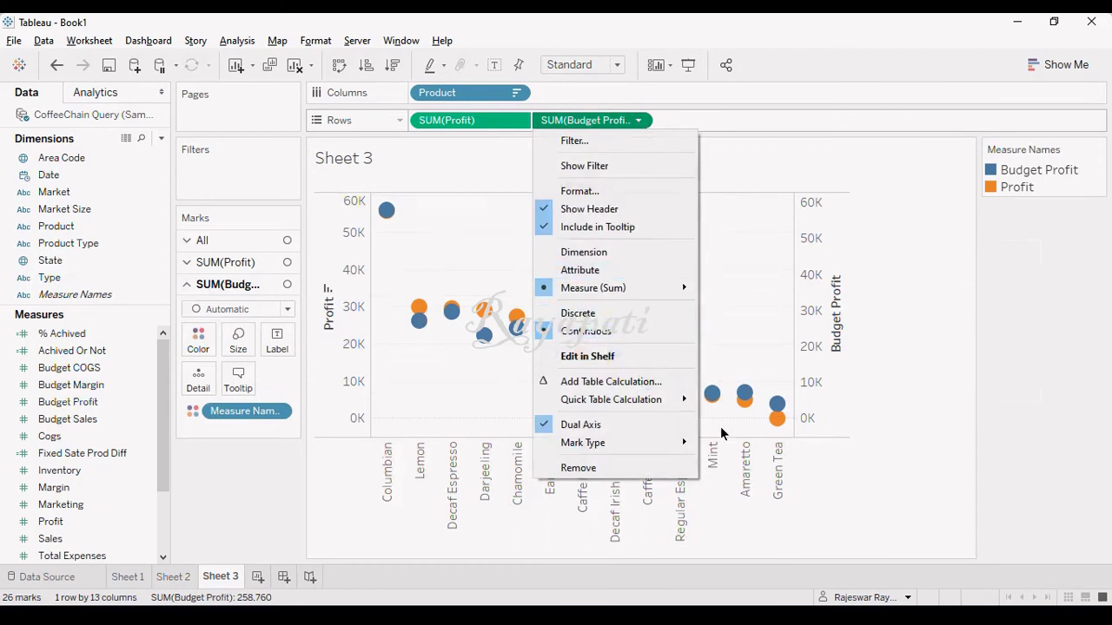
left_click(819, 343)
right_click(819, 343)
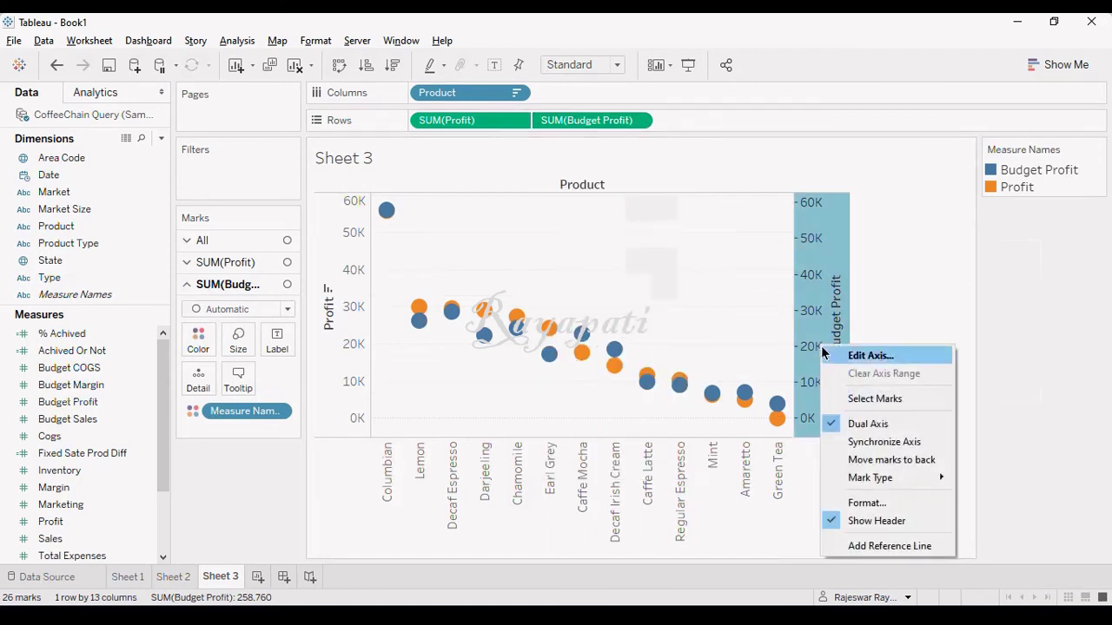
left_click(864, 438)
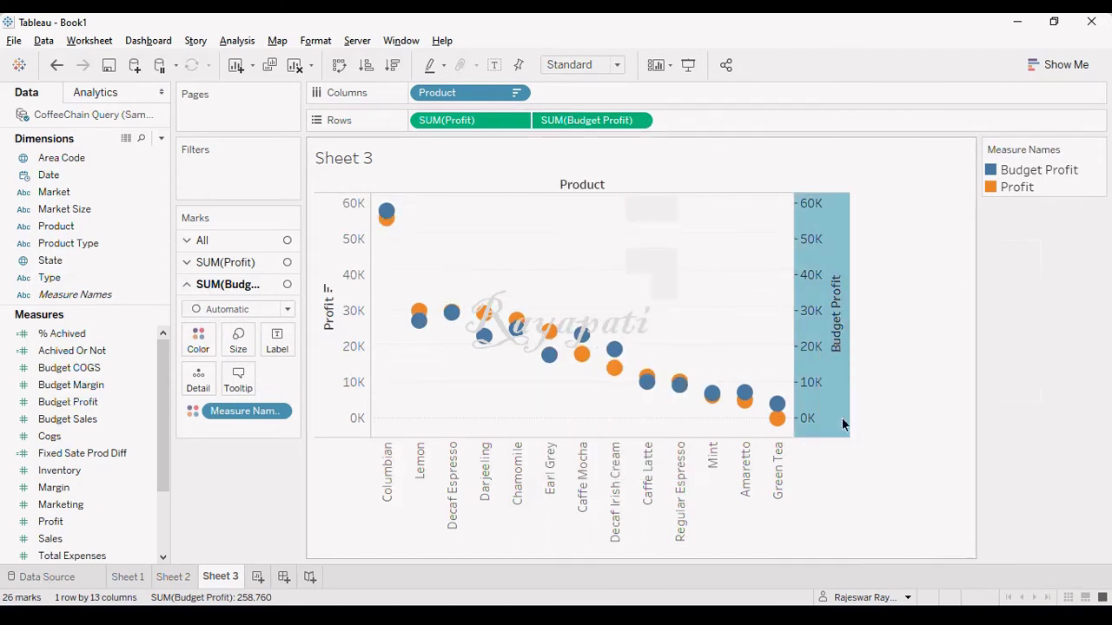
Set the Profit marks to Bar and the Budget Profit marks to Gantt Bar
left_click(231, 263)
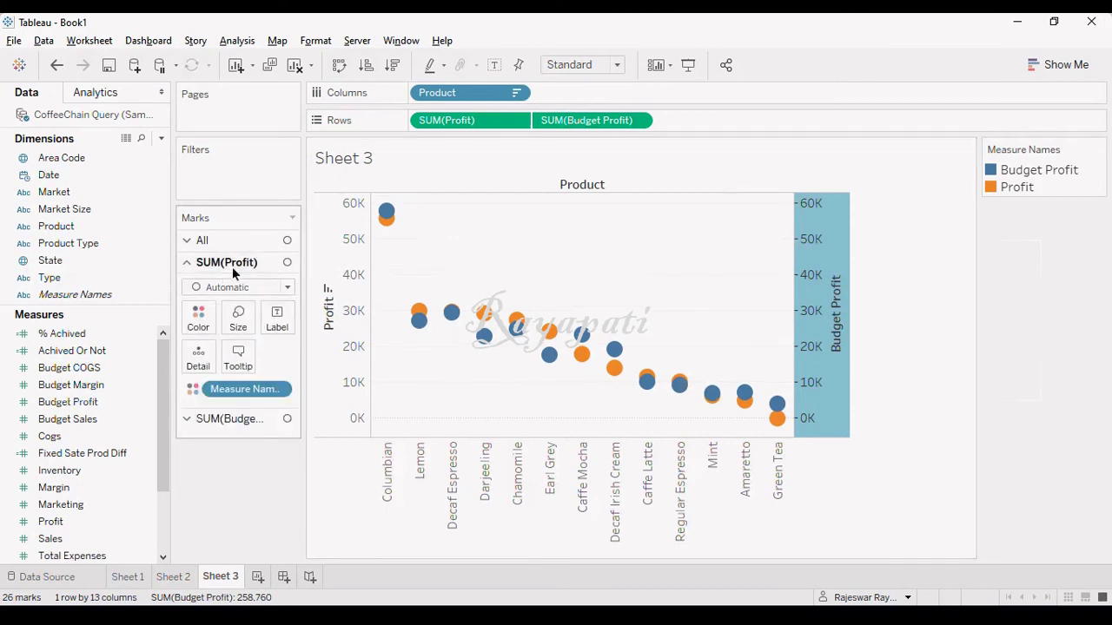
left_click(289, 290)
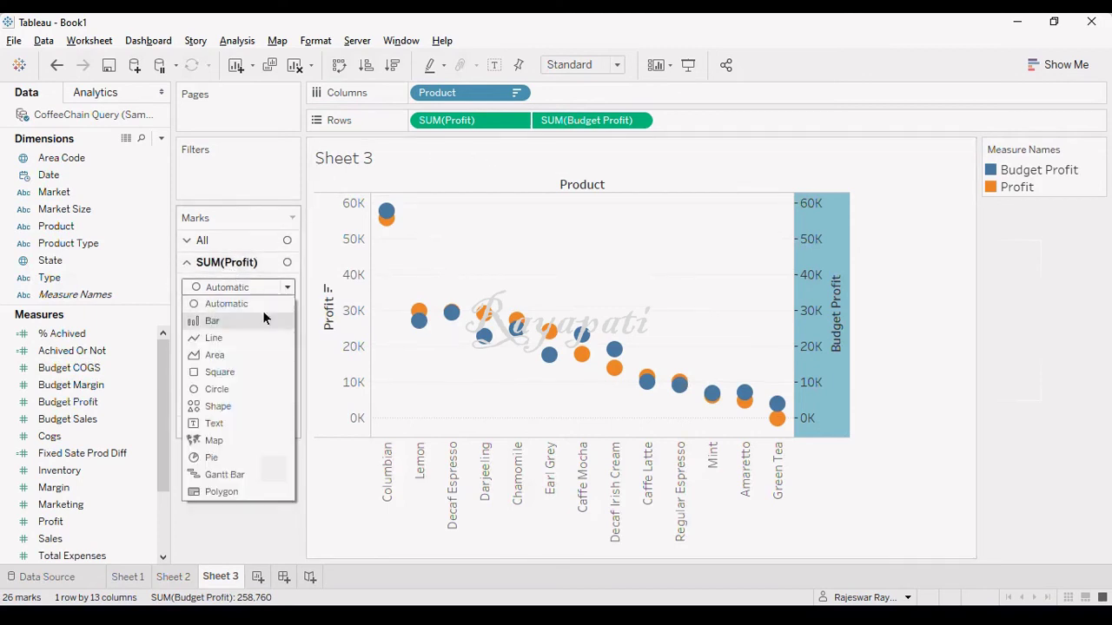
left_click(217, 328)
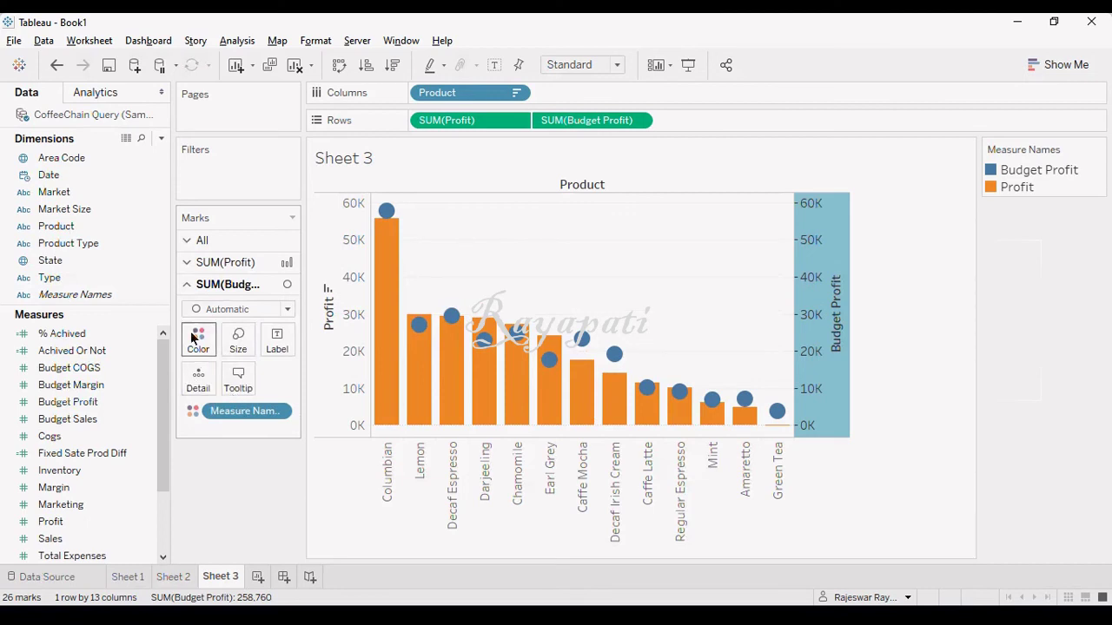
left_click(288, 310)
left_click(201, 496)
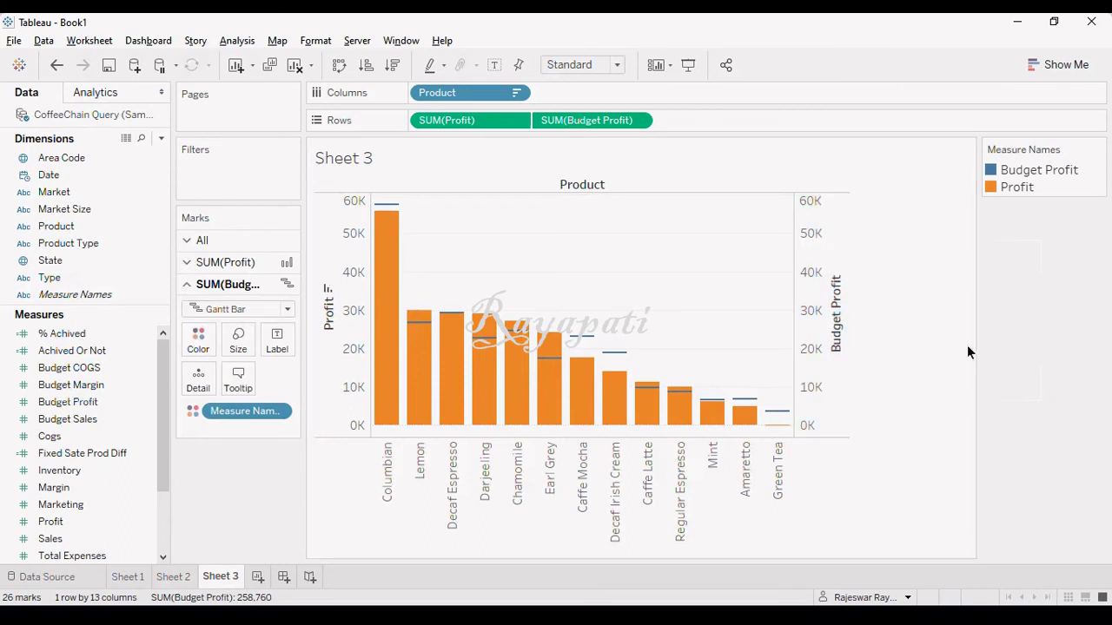
Hide the Measure Names legend card and the header of the Budget Profit axis
left_click(1099, 149)
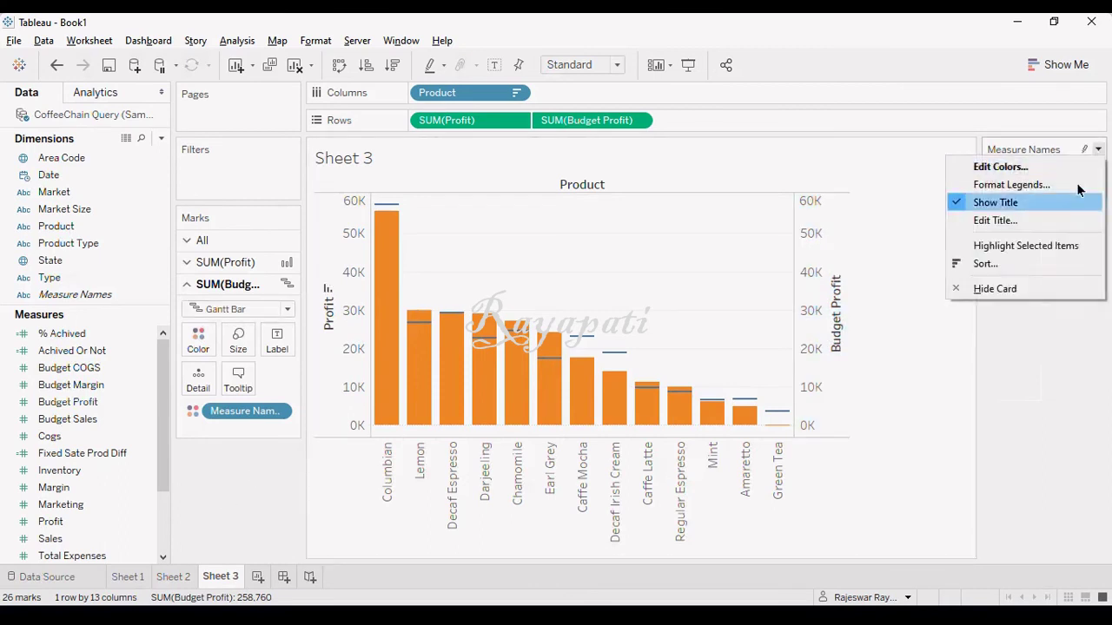
left_click(1022, 287)
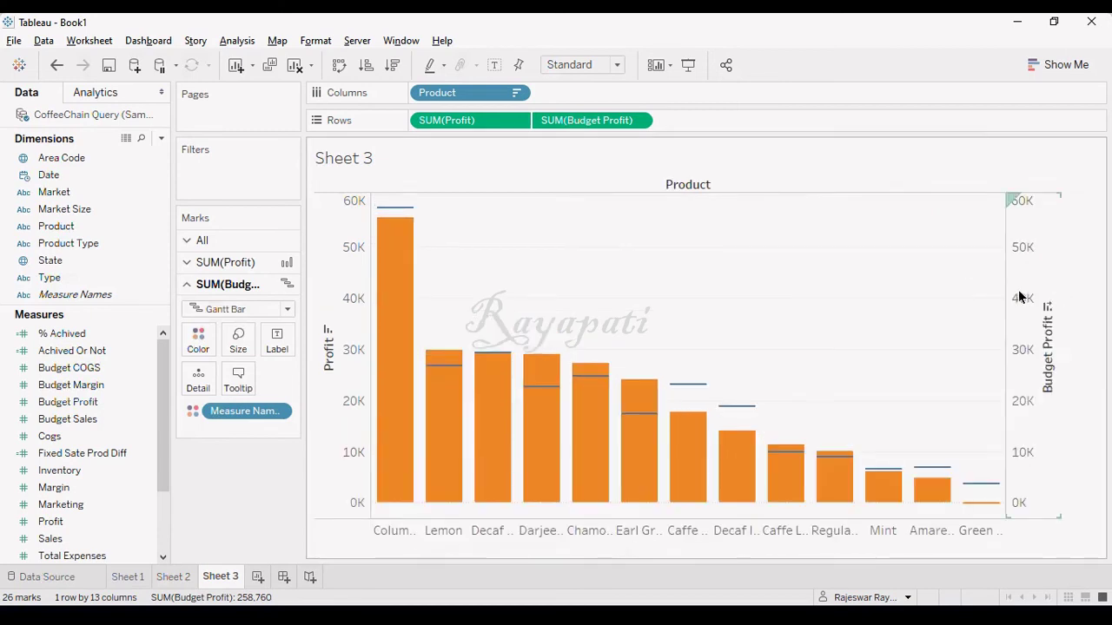
right_click(1021, 297)
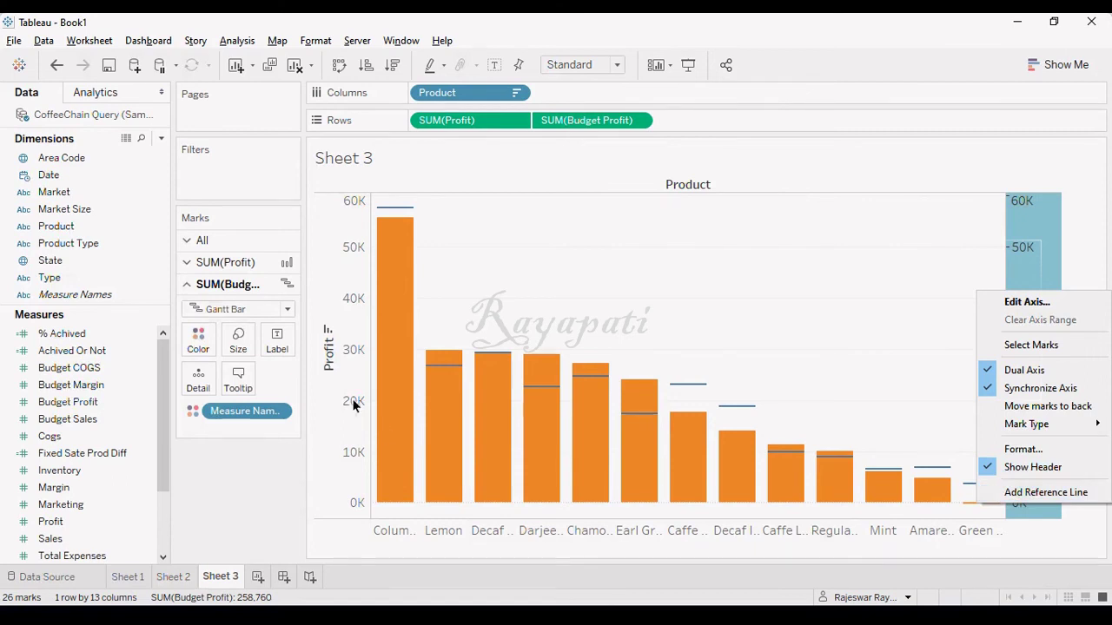
left_click(1010, 470)
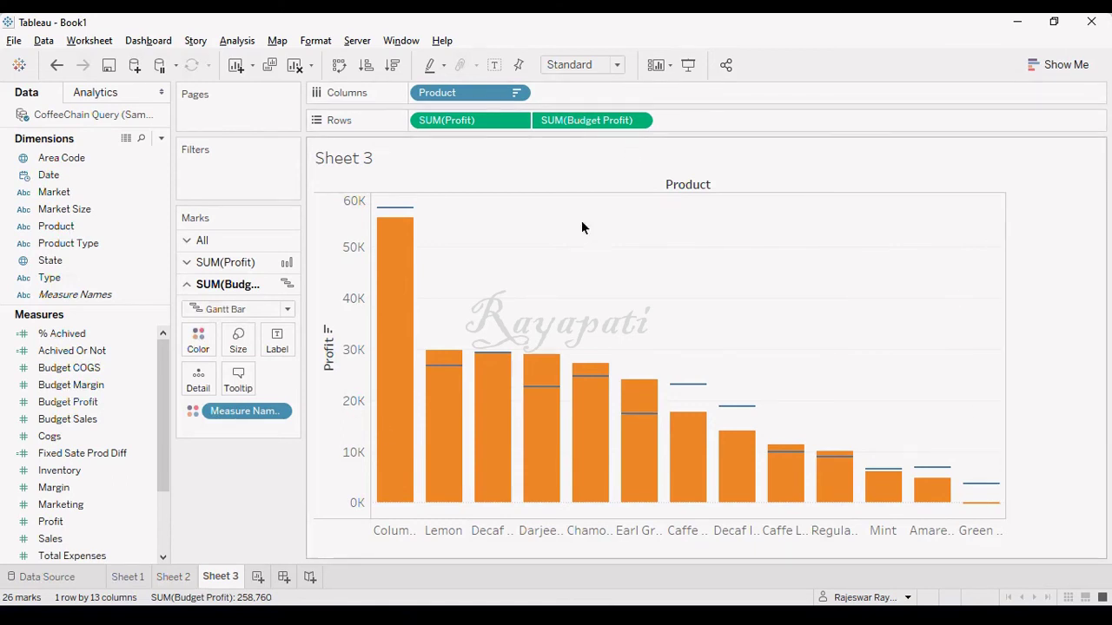
Fit the Sheet 3 chart to Entire View
left_click(618, 66)
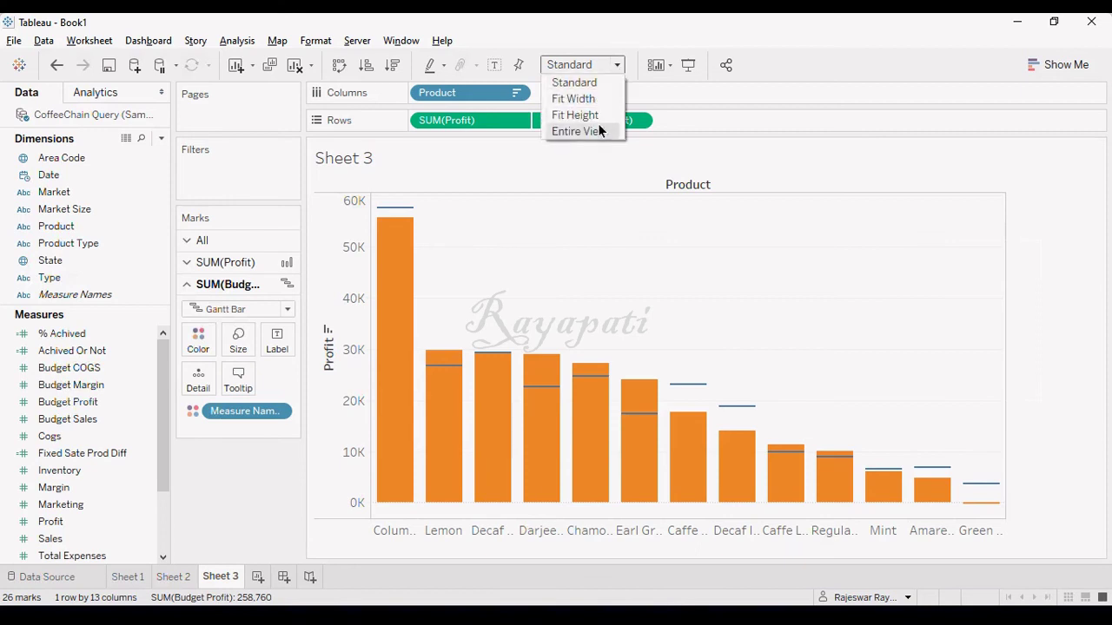
left_click(598, 127)
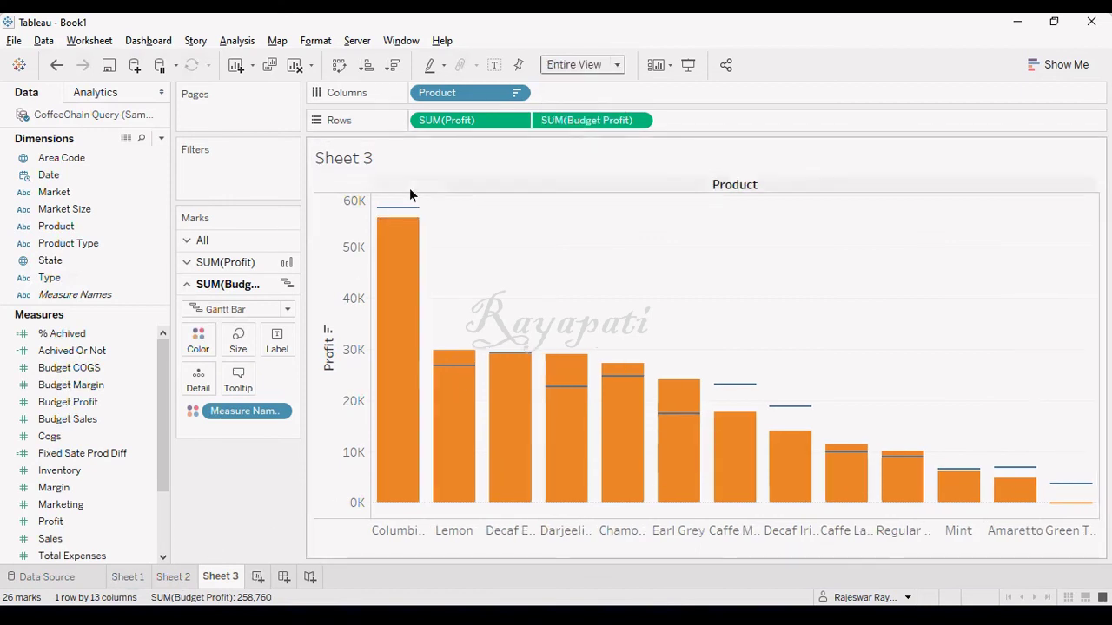
Create a new dashboard and place Sheet 1 on it with Sheet 3 tiled below
mouse_move(387, 248)
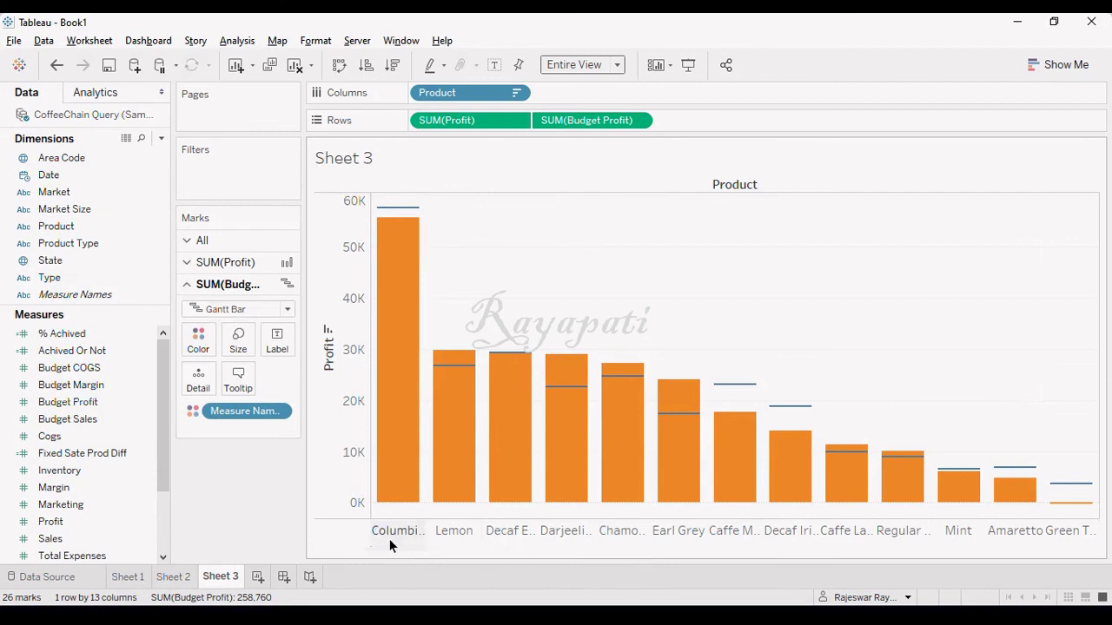
mouse_move(403, 219)
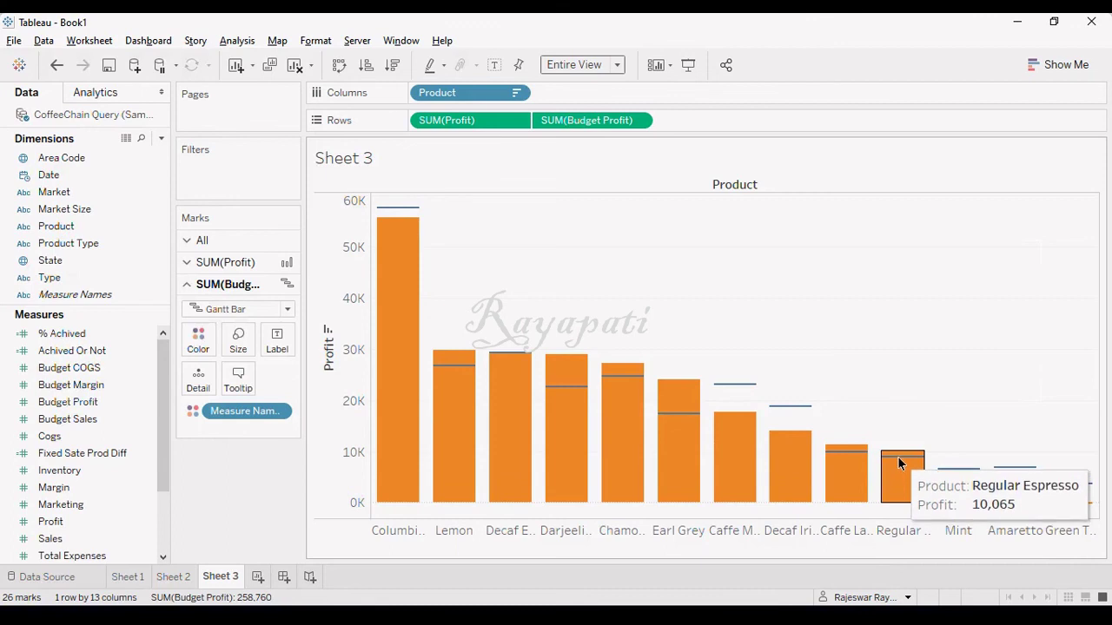
left_click(284, 578)
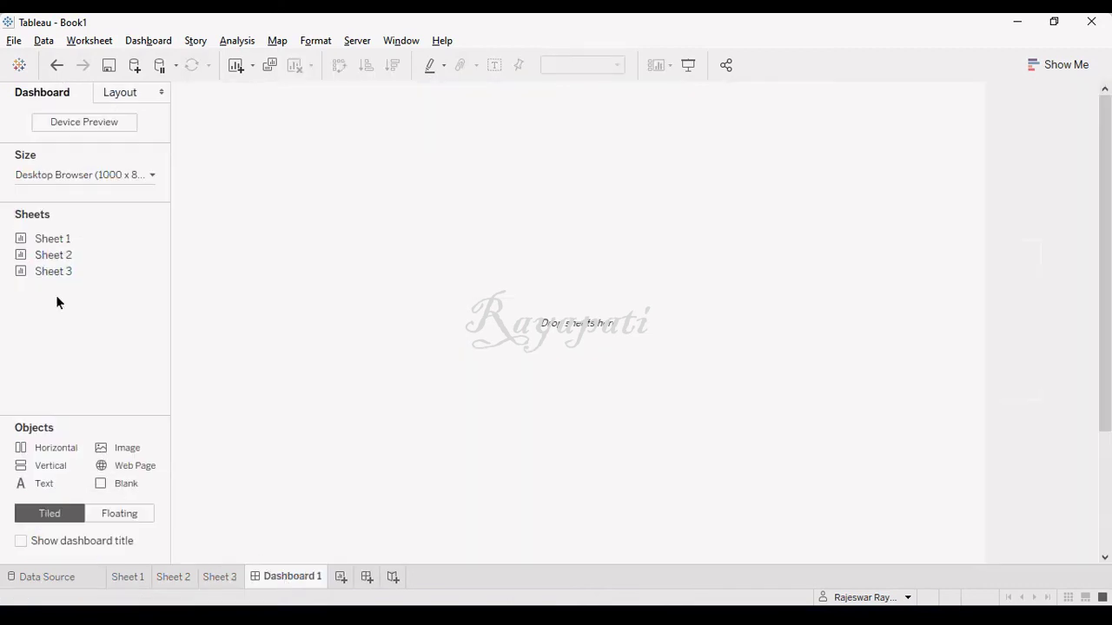
mouse_move(48, 256)
left_click_drag(115, 235, 316, 194)
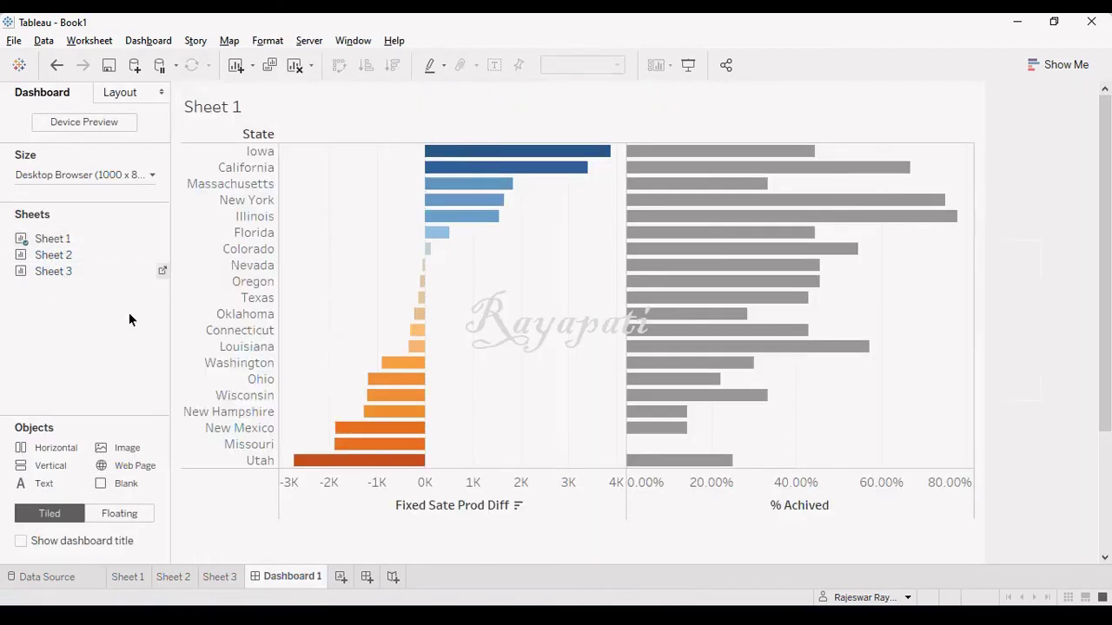
left_click_drag(104, 271, 546, 529)
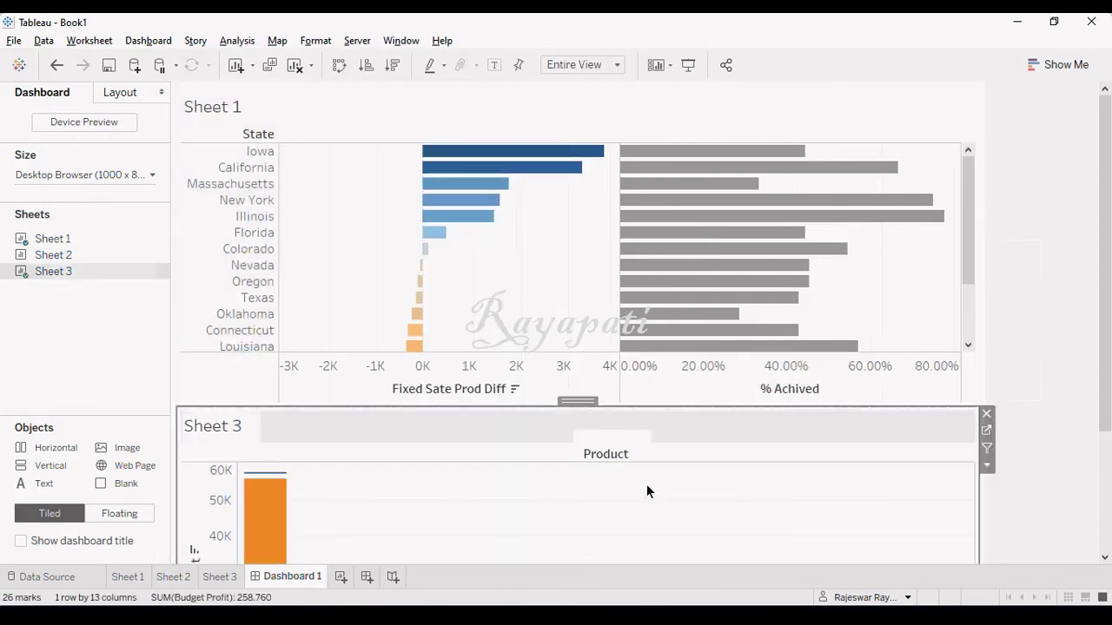
Examine the state difference and % achieved bars and the product profit chart on Dashboard 1
left_click(963, 271)
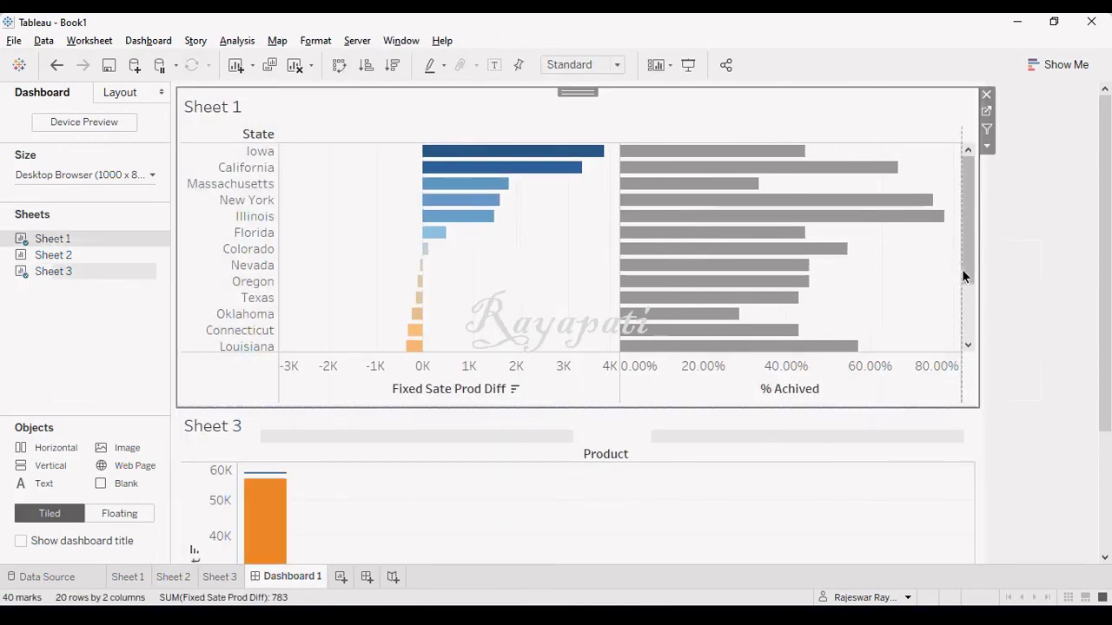
scroll(966, 260, "down", 3)
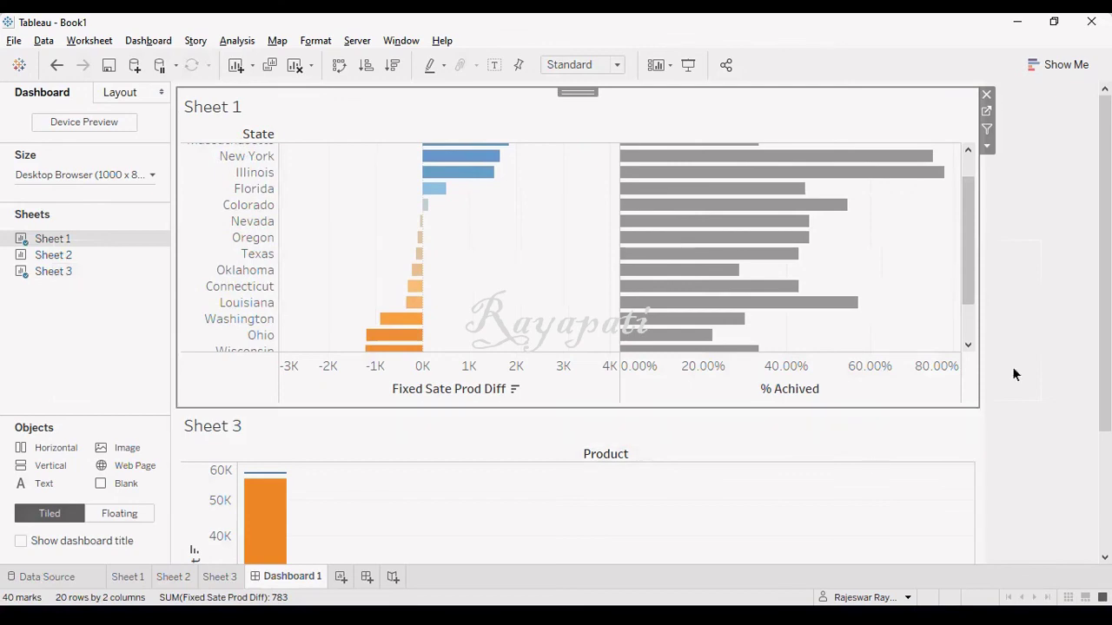
scroll(1092, 354, "down", 4)
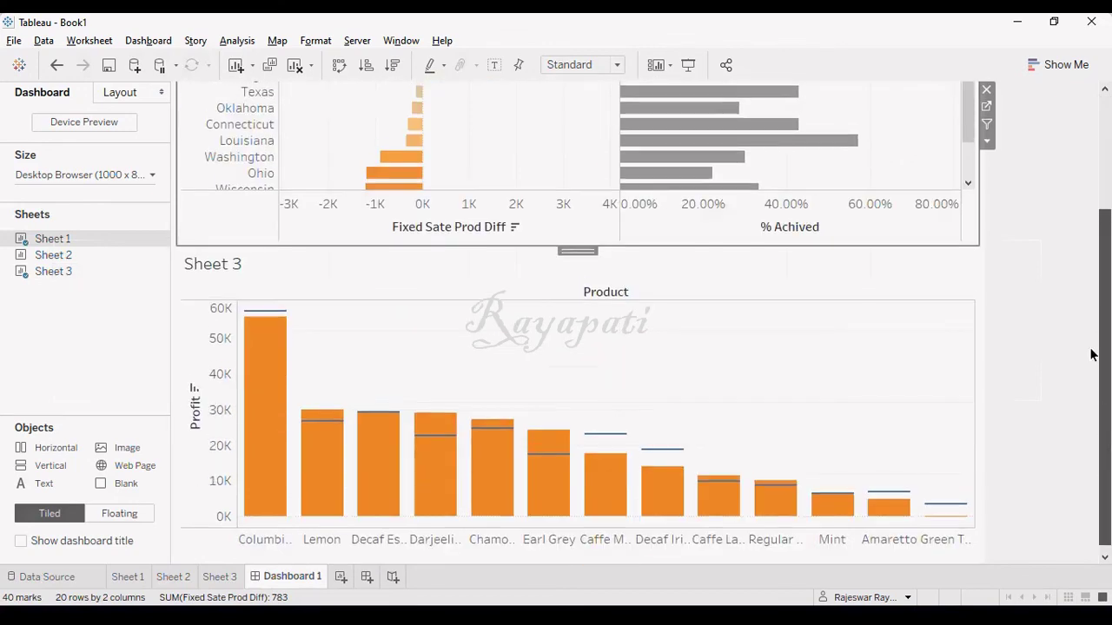
scroll(1092, 354, "up", 4)
scroll(1066, 258, "down", 4)
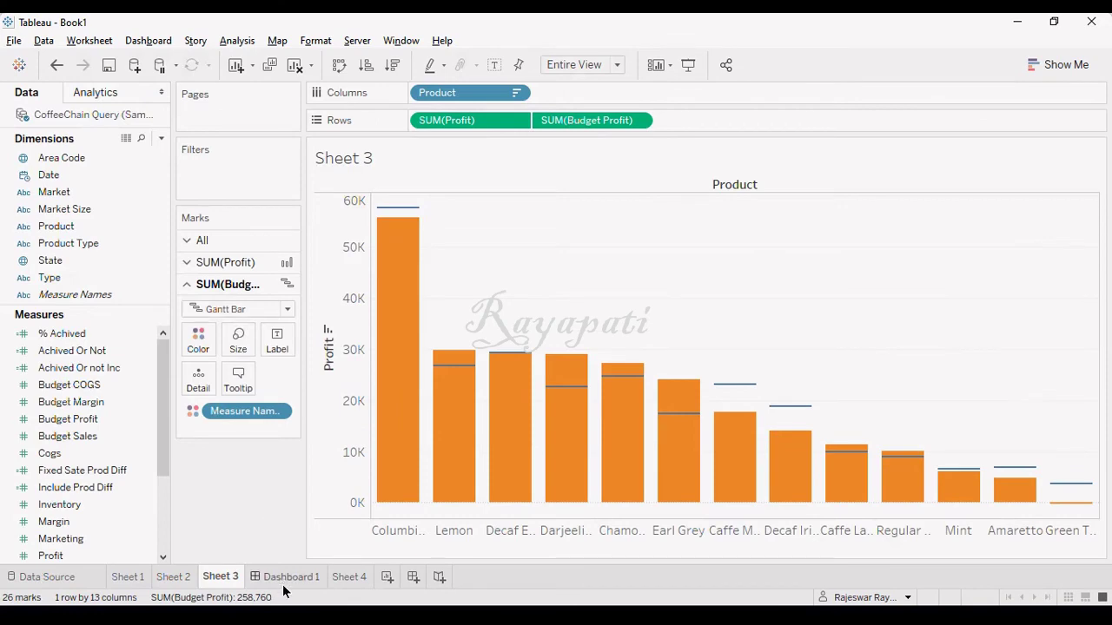
left_click(284, 580)
scroll(578, 322, "up", 3)
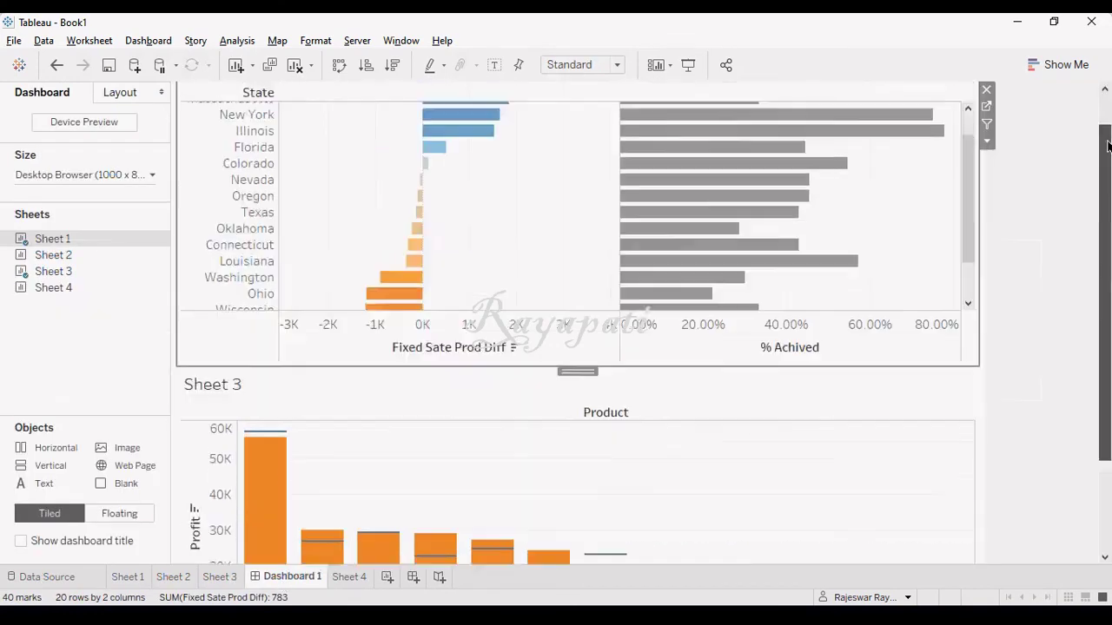
scroll(578, 321, "down", 3)
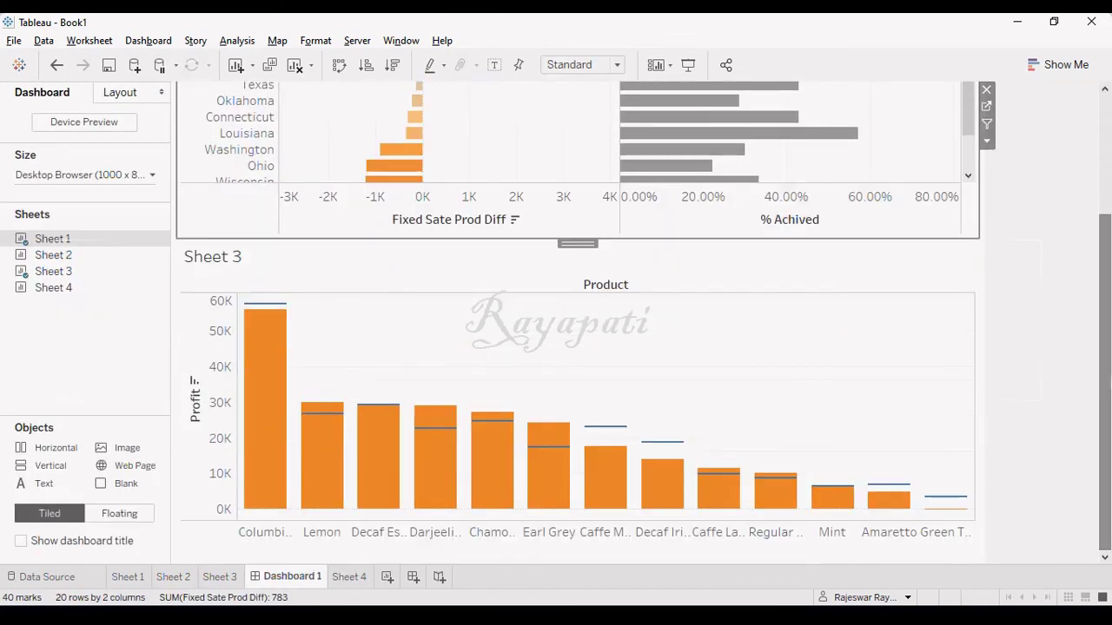